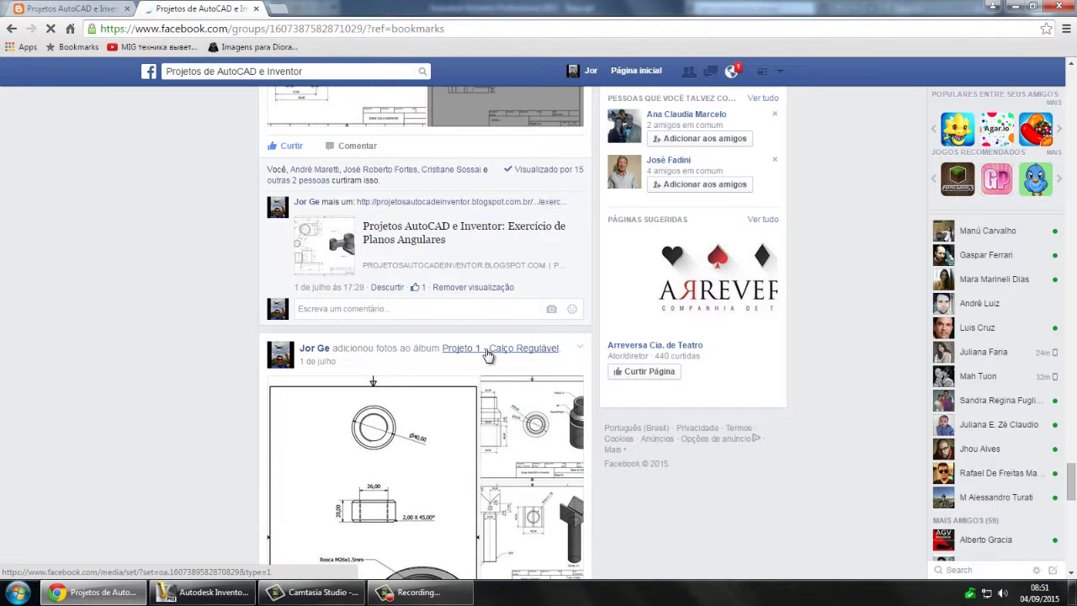
# - Switch to Autodesk Inventor and create a new drawing from the metric ISO.idw template
pyautogui.click(72, 9)
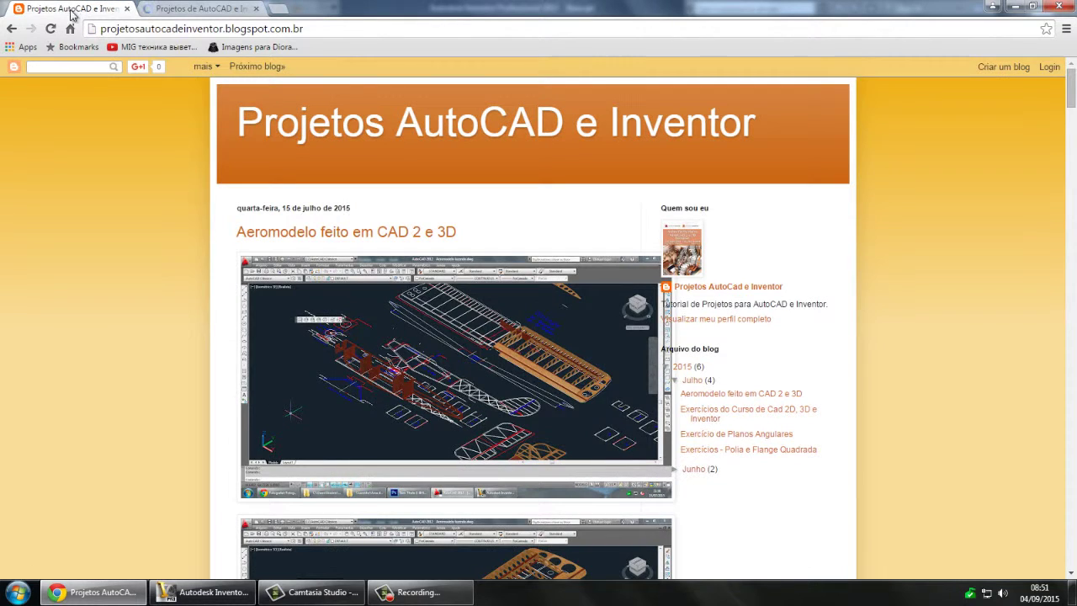
pyautogui.click(207, 595)
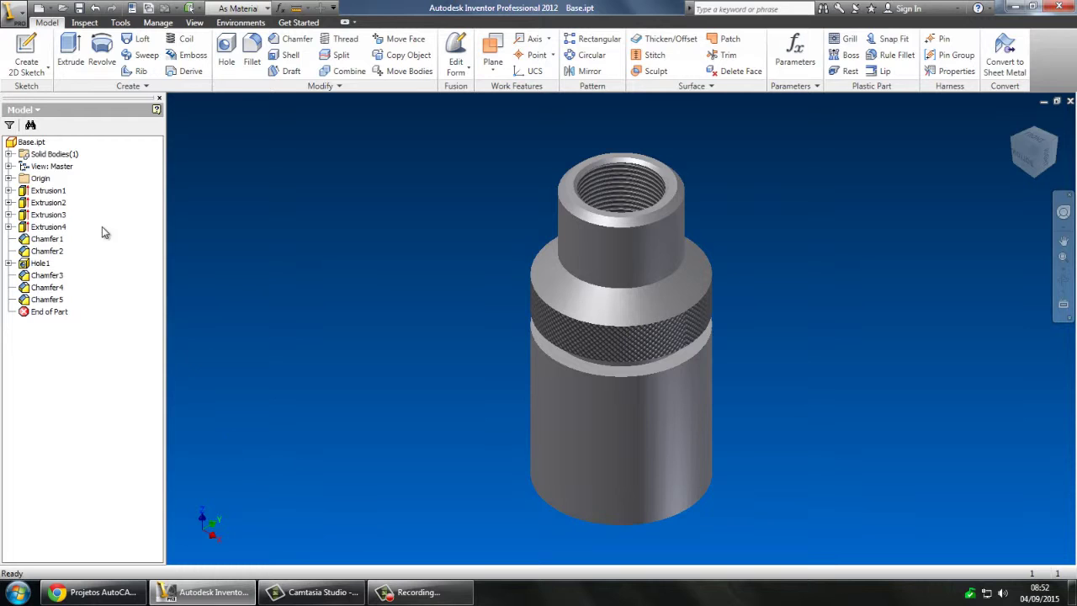
pyautogui.click(22, 13)
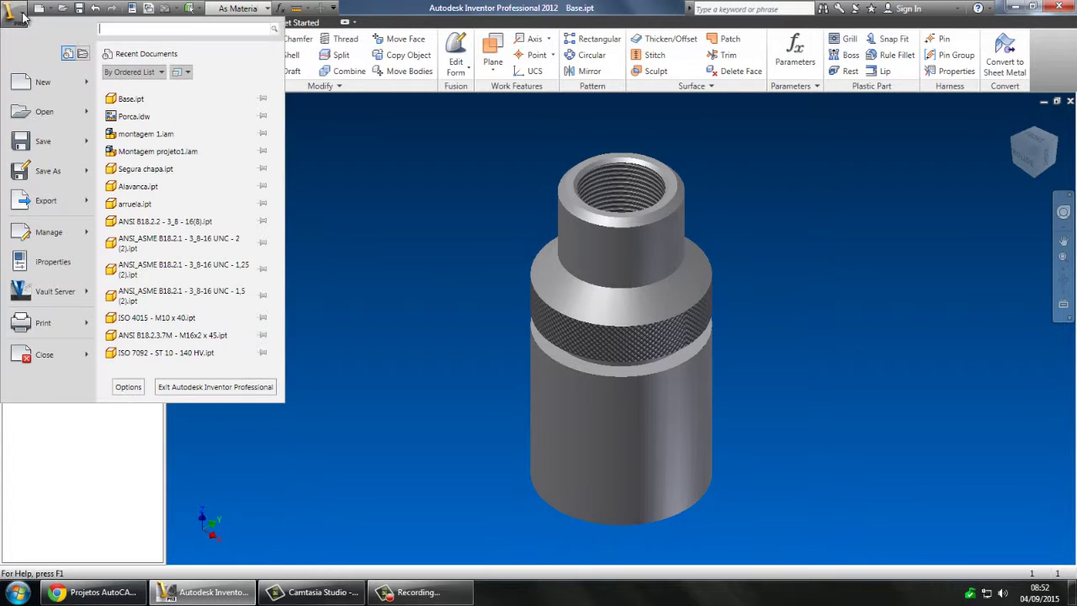
pyautogui.click(45, 91)
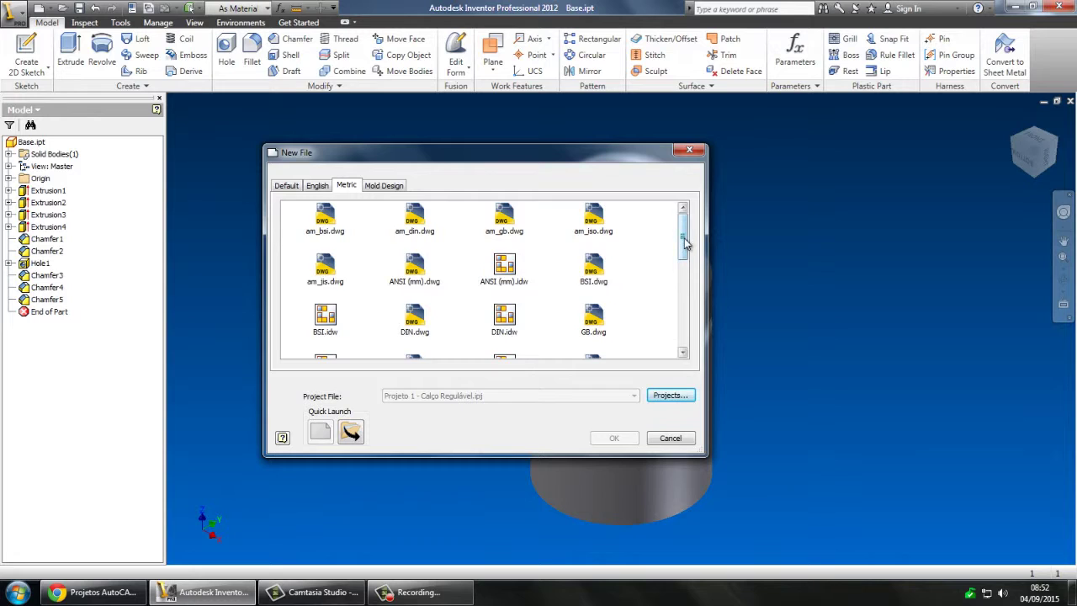
pyautogui.moveTo(687, 242); pyautogui.dragTo(685, 284)
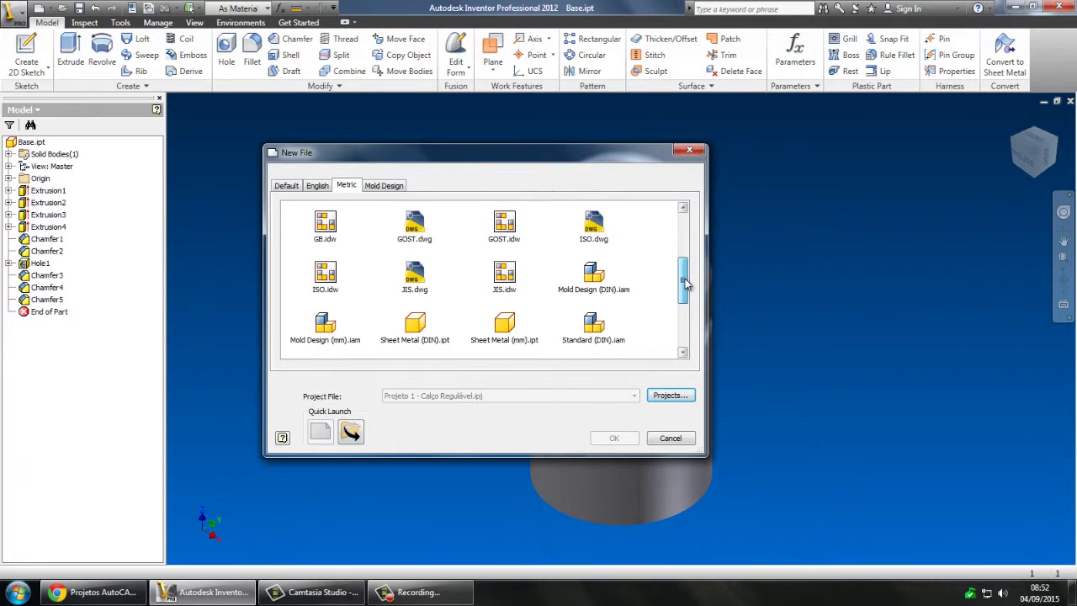
pyautogui.click(327, 282)
pyautogui.click(614, 438)
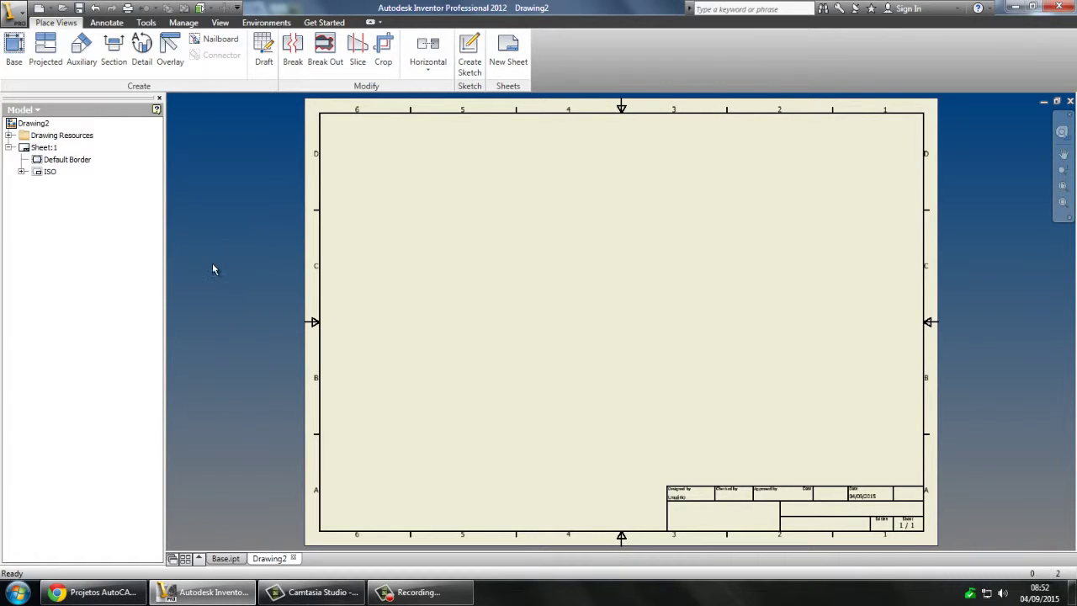
# - Set the size of the drawing's Sheet:1 to A4
pyautogui.rightClick(48, 151)
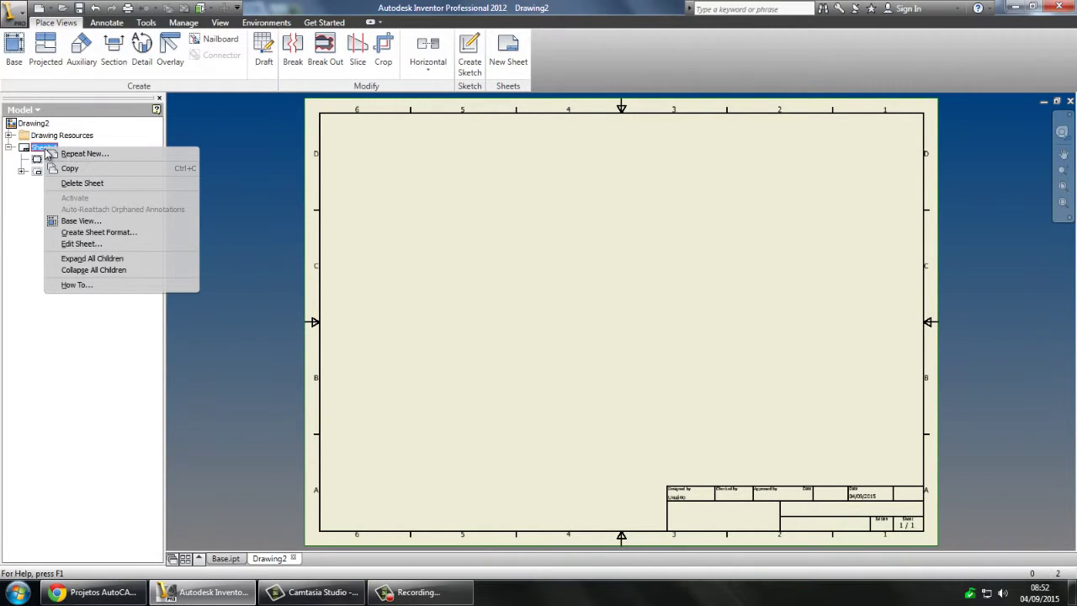
pyautogui.click(80, 244)
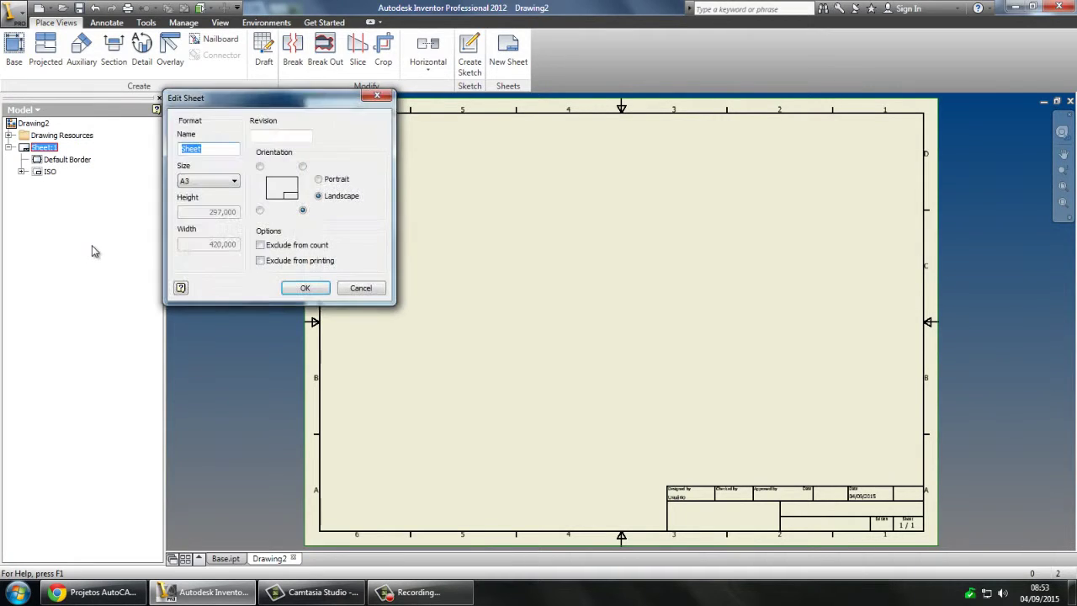
pyautogui.click(234, 182)
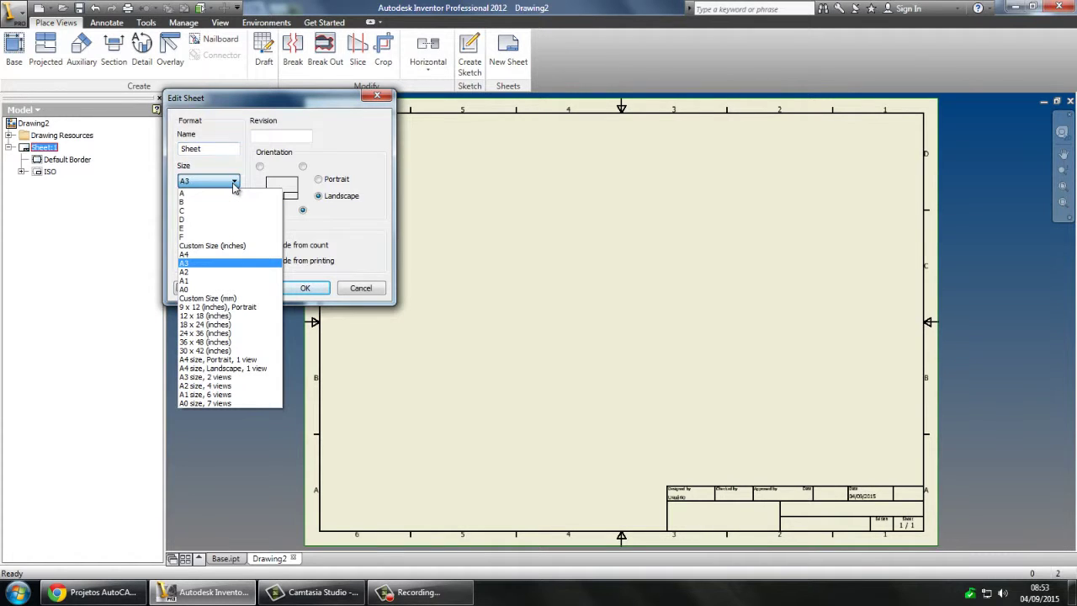
pyautogui.click(195, 254)
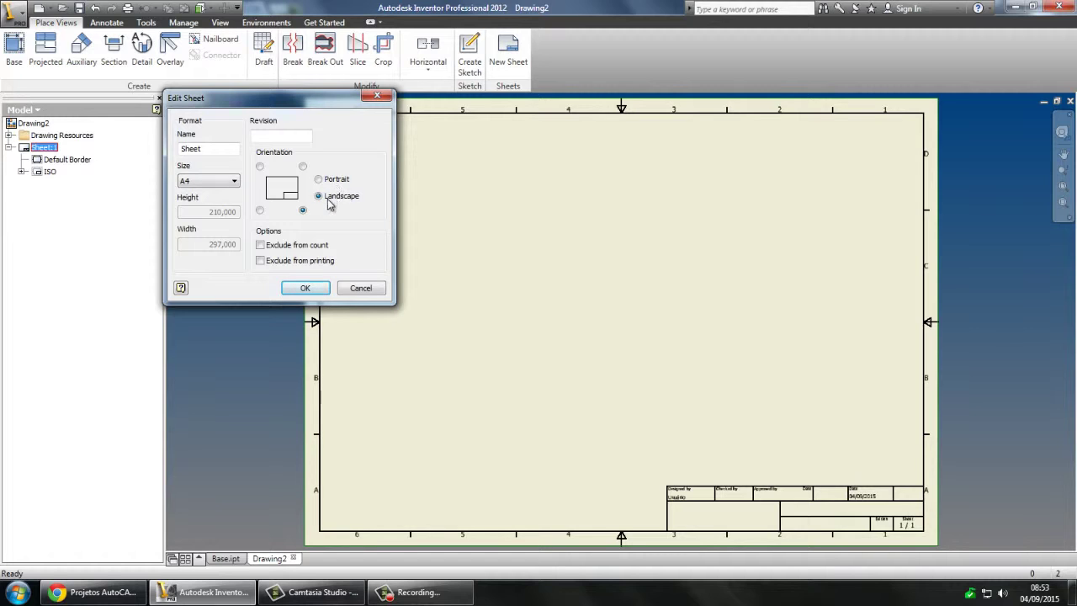
pyautogui.click(310, 288)
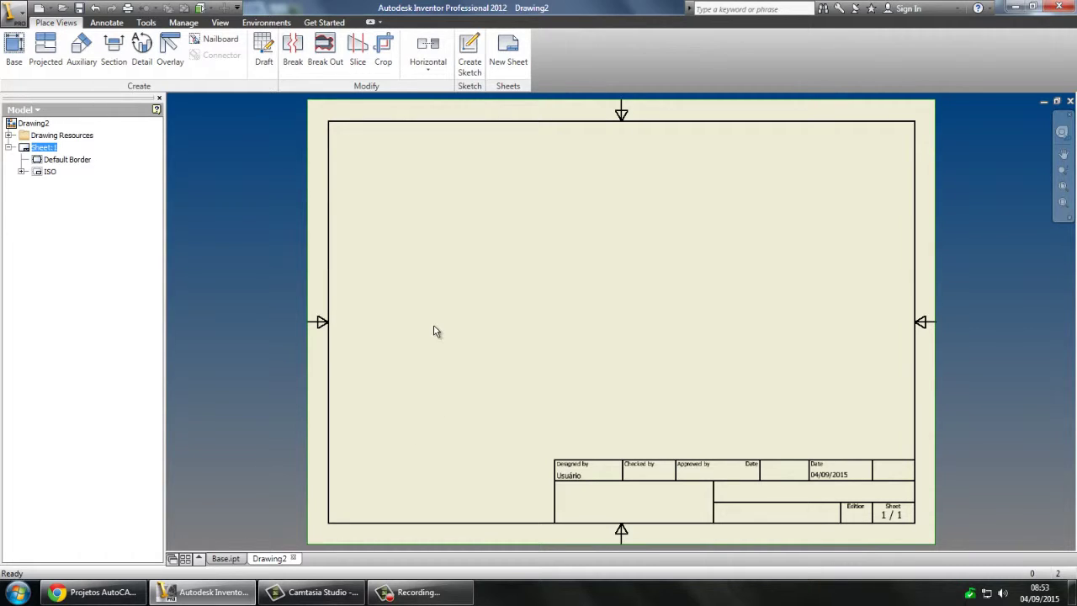
# - Place a base view of Base.ipt in the Current orientation near the sheet's right edge, without any projected views
pyautogui.click(228, 559)
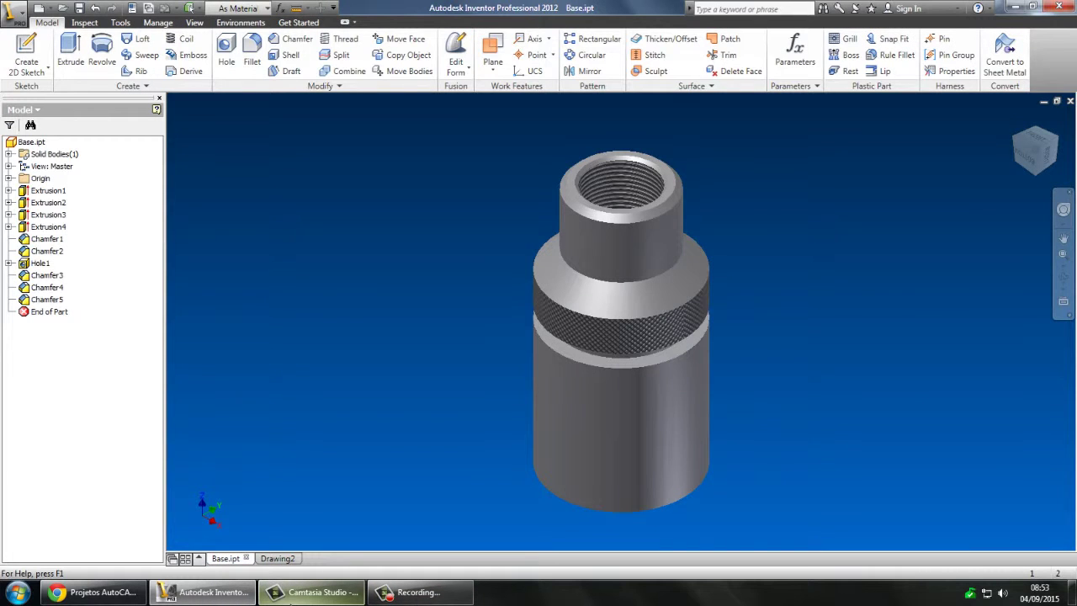
pyautogui.moveTo(299, 600)
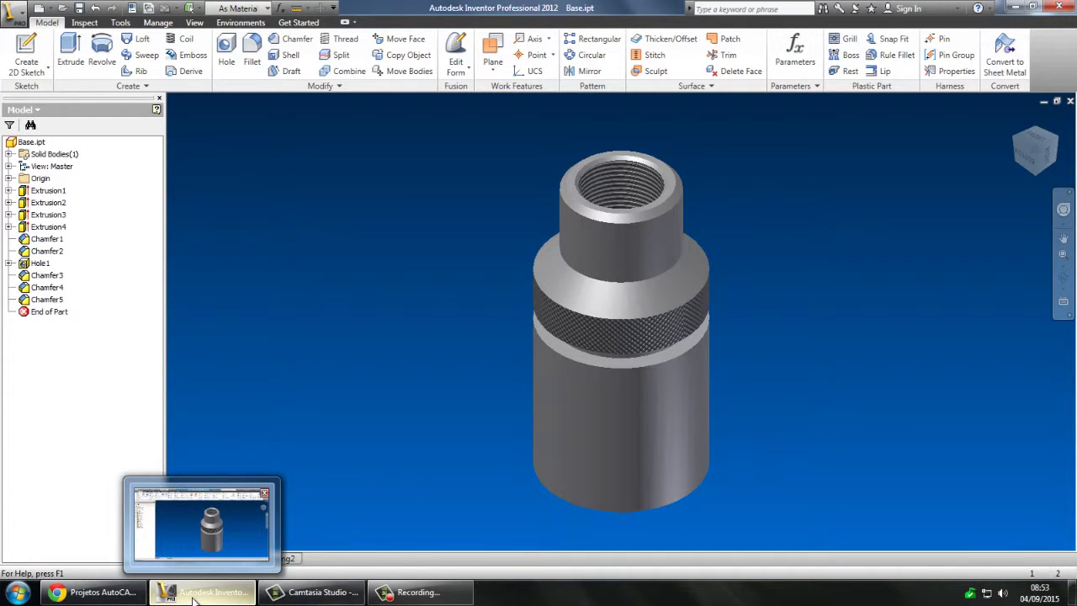
pyautogui.click(278, 558)
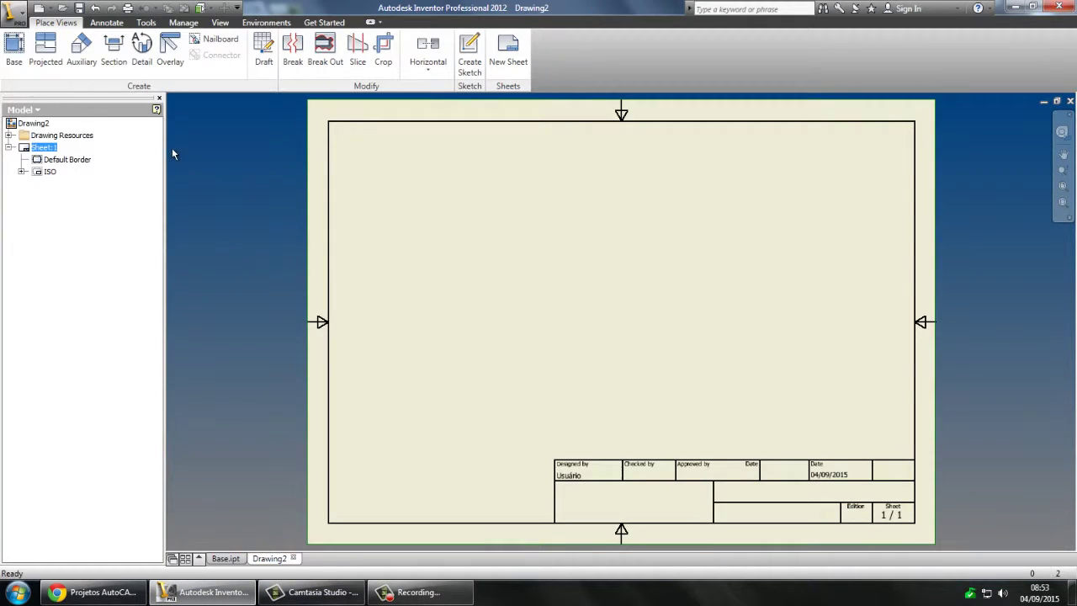
pyautogui.click(14, 60)
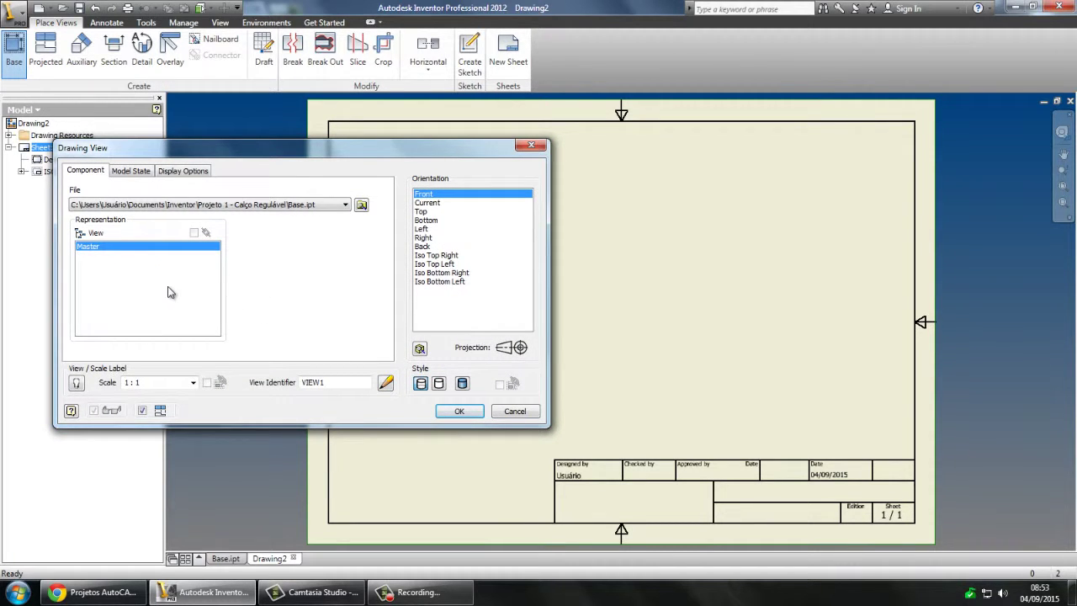
pyautogui.click(429, 203)
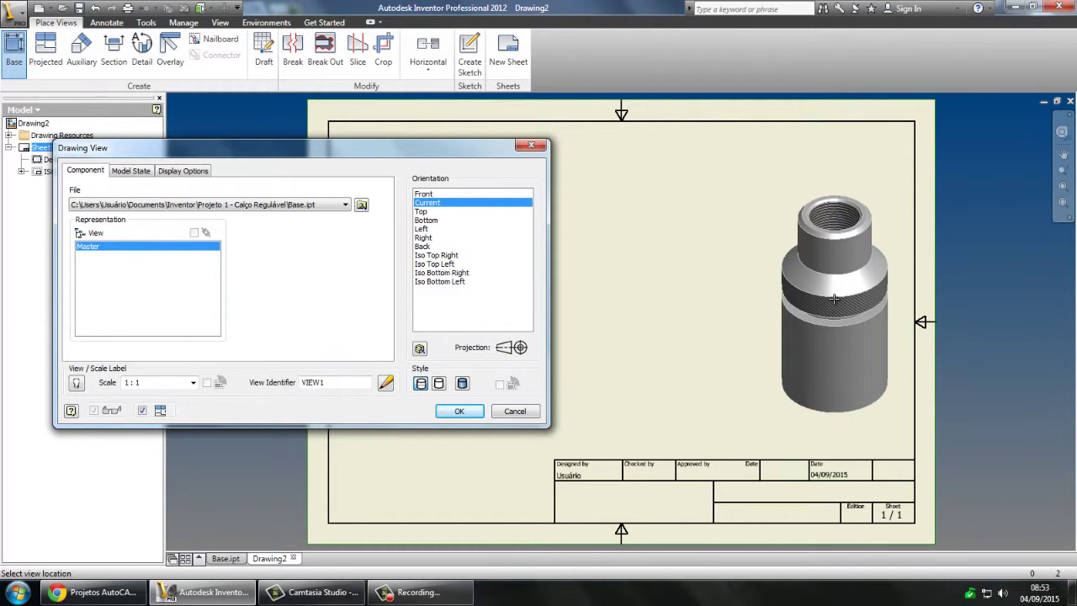
pyautogui.click(832, 297)
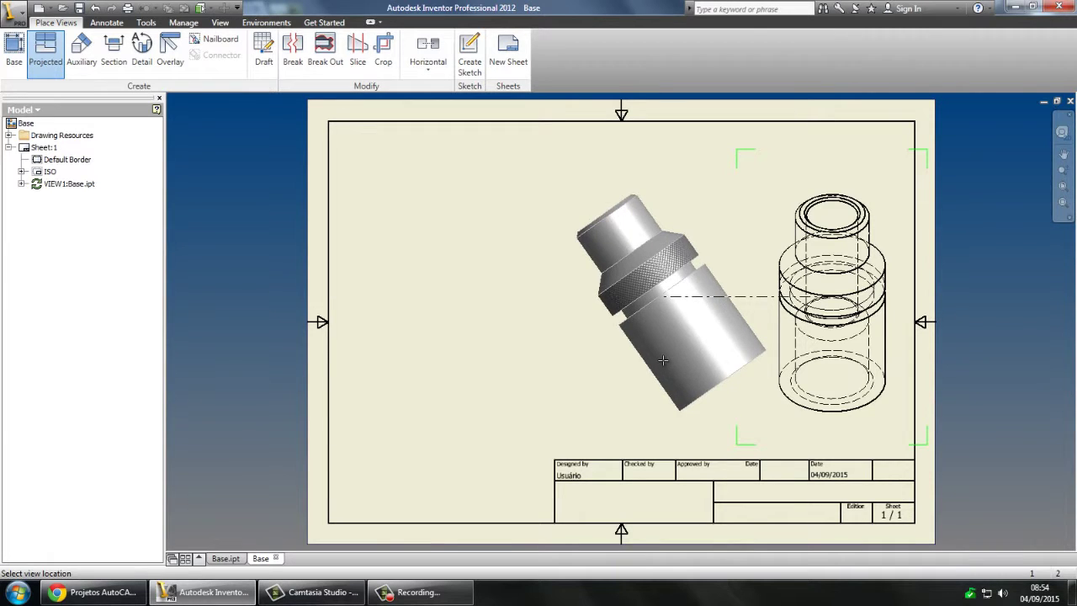
pyautogui.press('Escape')
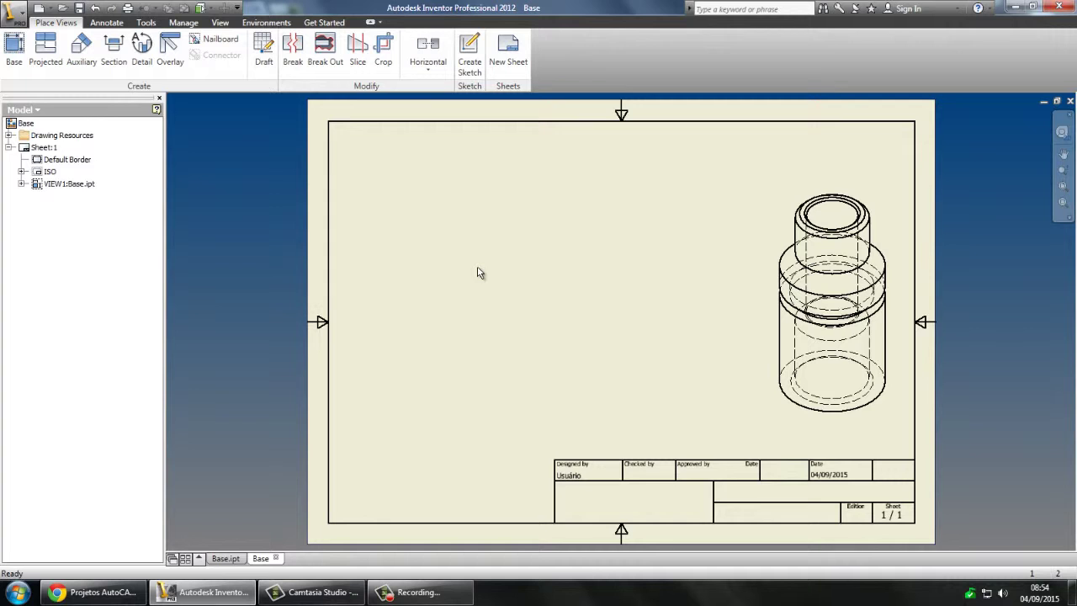
# - Place a second base view of Base.ipt in the Bottom orientation on the left part of the sheet
pyautogui.click(14, 56)
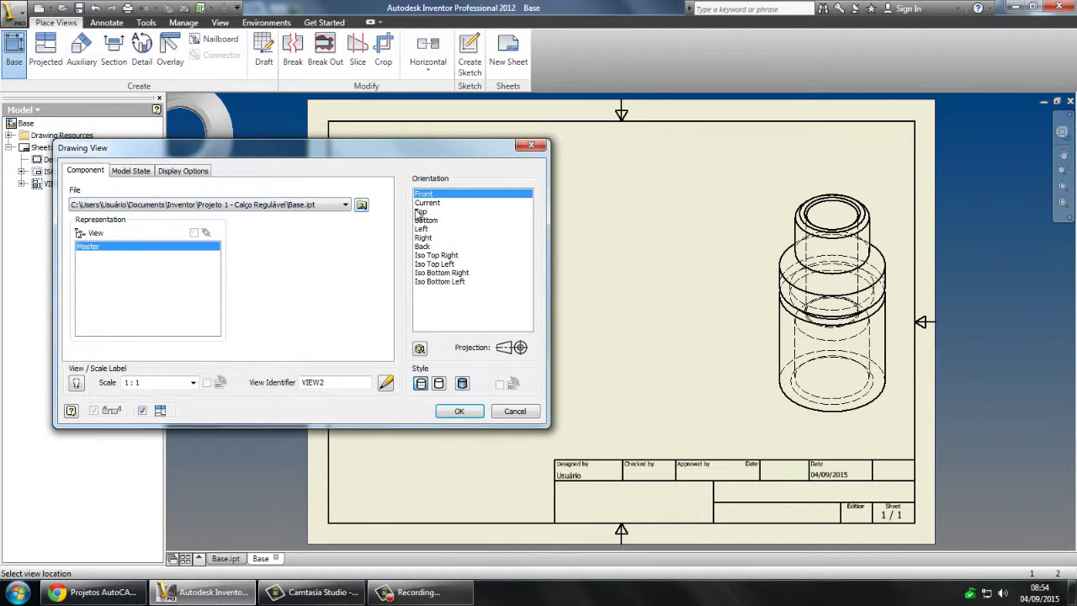
pyautogui.click(423, 211)
pyautogui.click(426, 220)
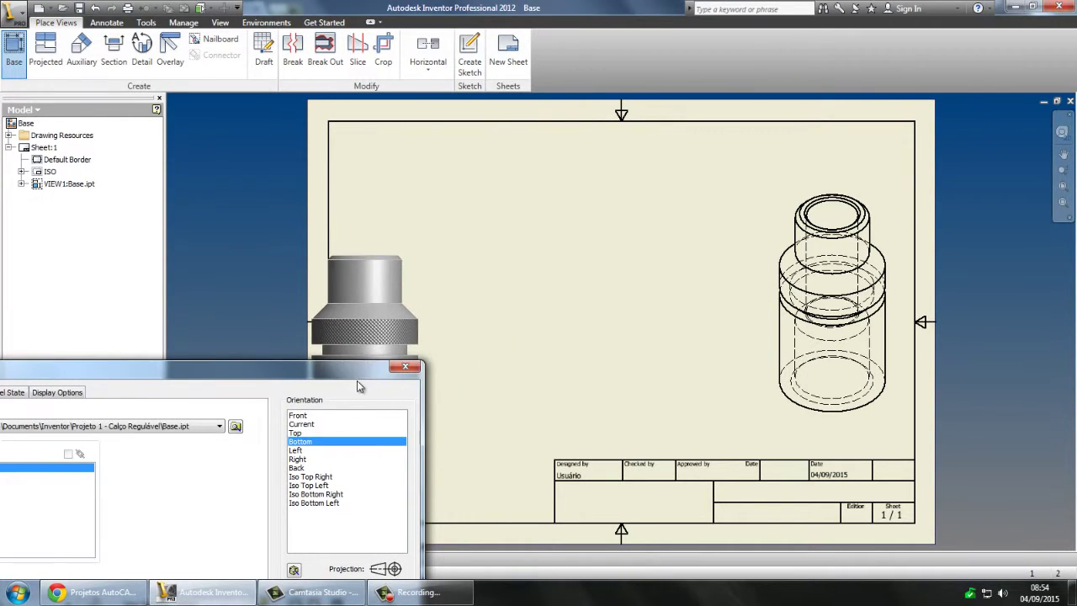
pyautogui.moveTo(353, 378); pyautogui.dragTo(341, 416)
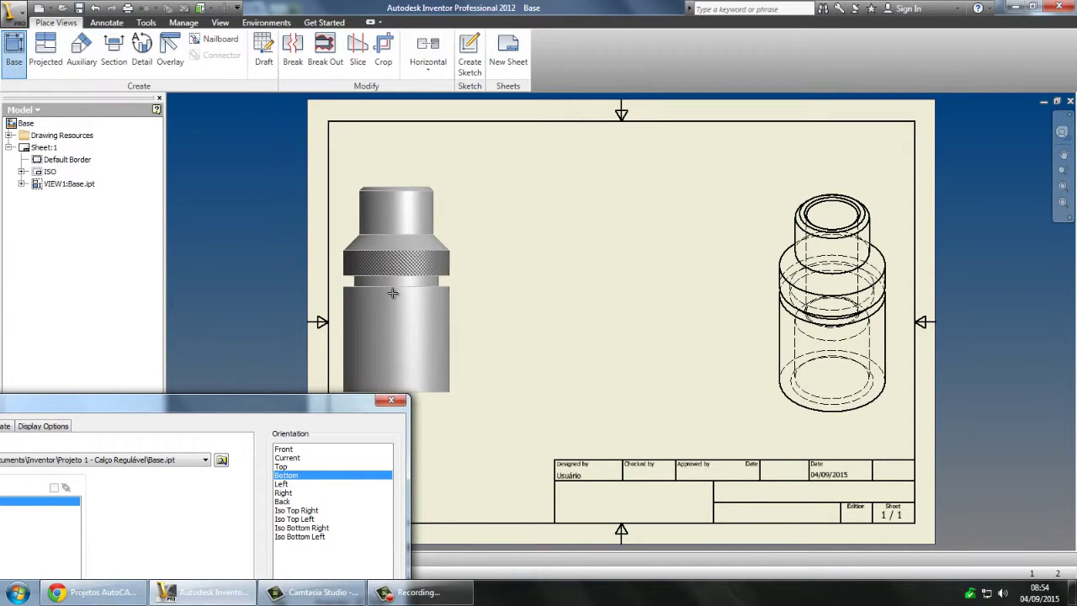
pyautogui.click(439, 293)
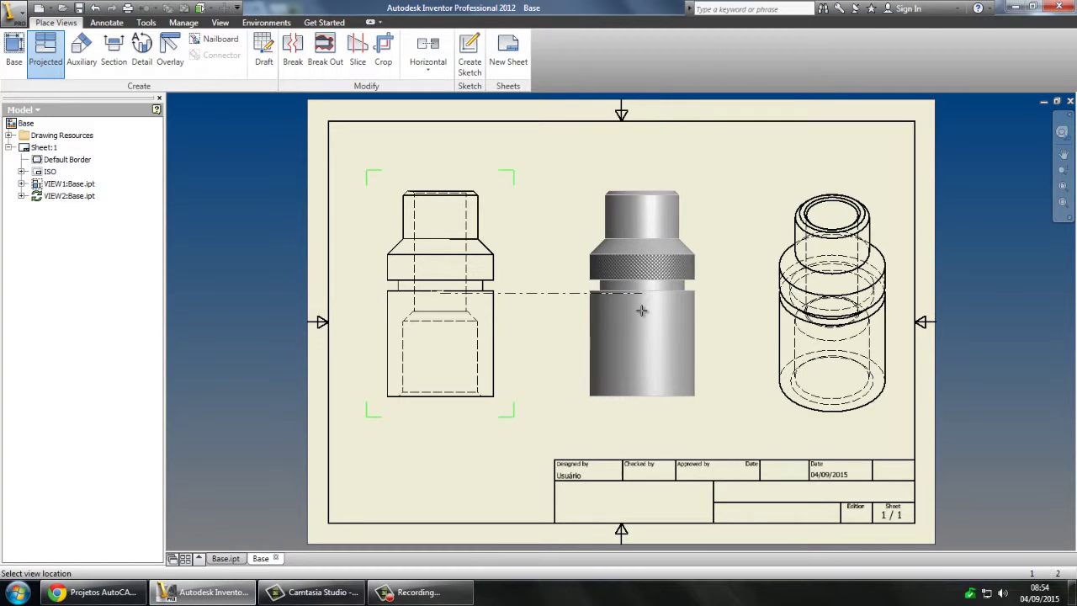
pyautogui.click(629, 311)
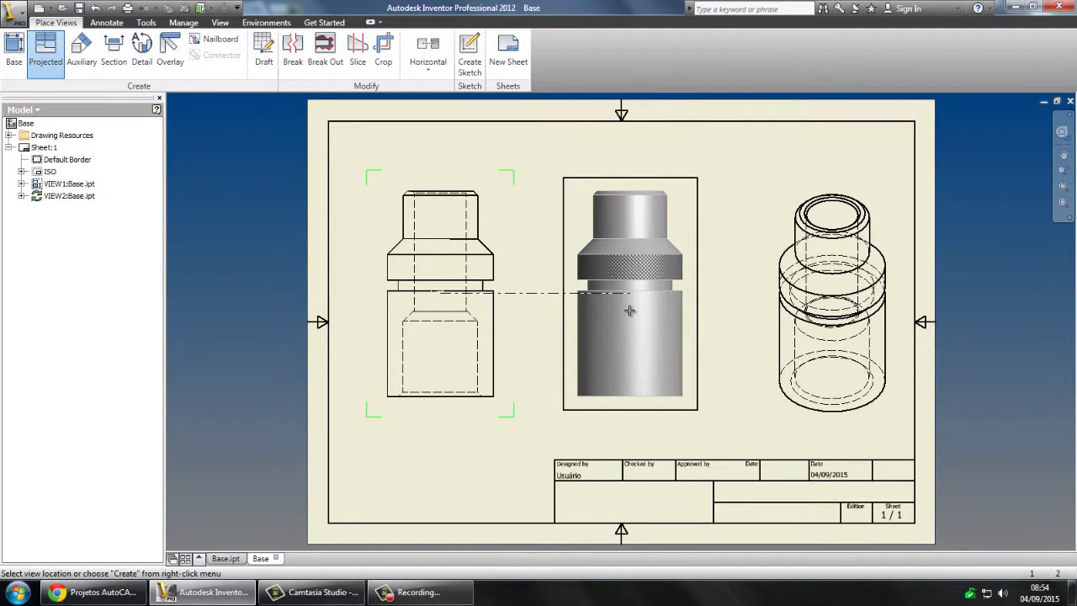
pyautogui.rightClick(630, 311)
pyautogui.click(656, 315)
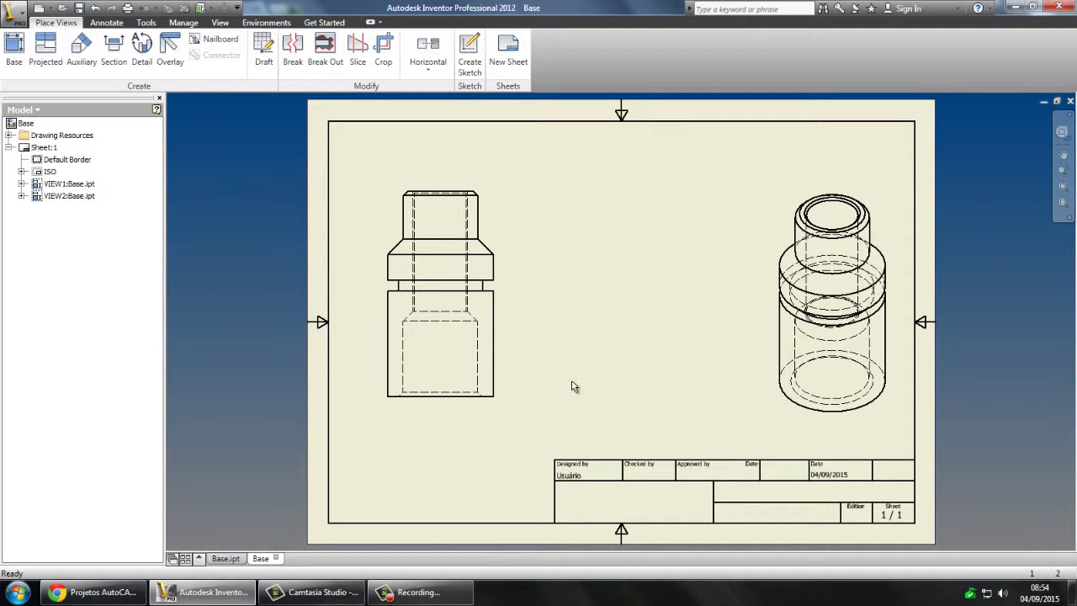
# - Place a third base view of Base.ipt in the Front orientation between the two existing views
pyautogui.click(13, 59)
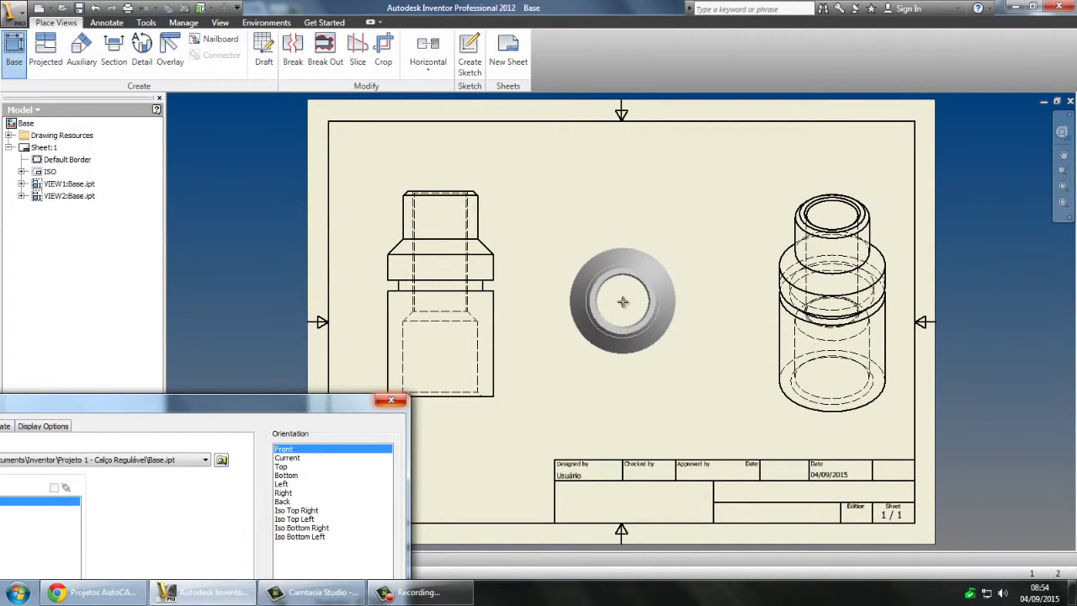
pyautogui.click(627, 302)
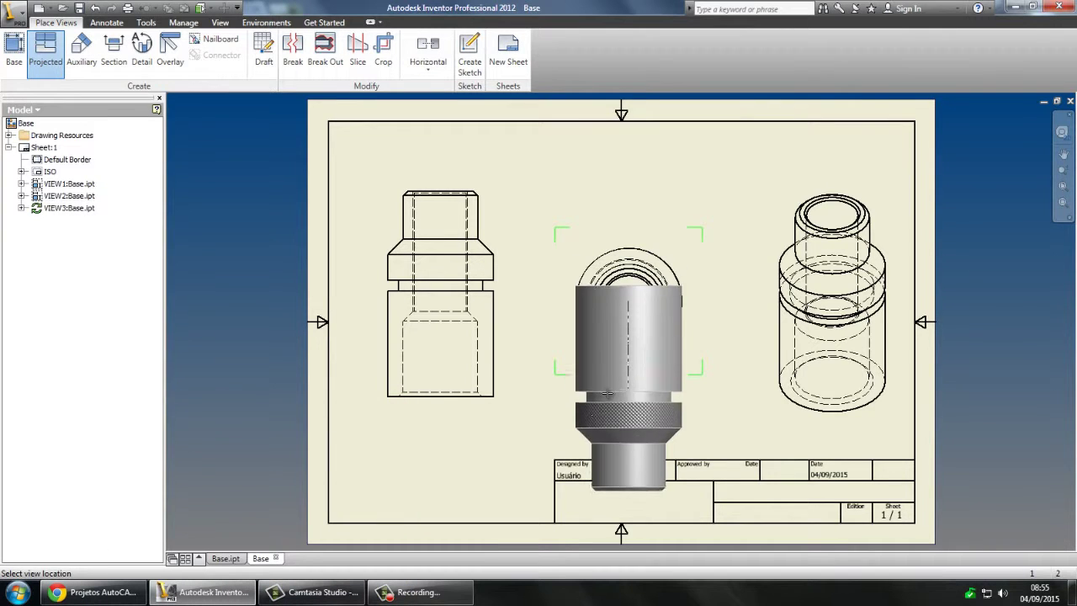
pyautogui.press('Escape')
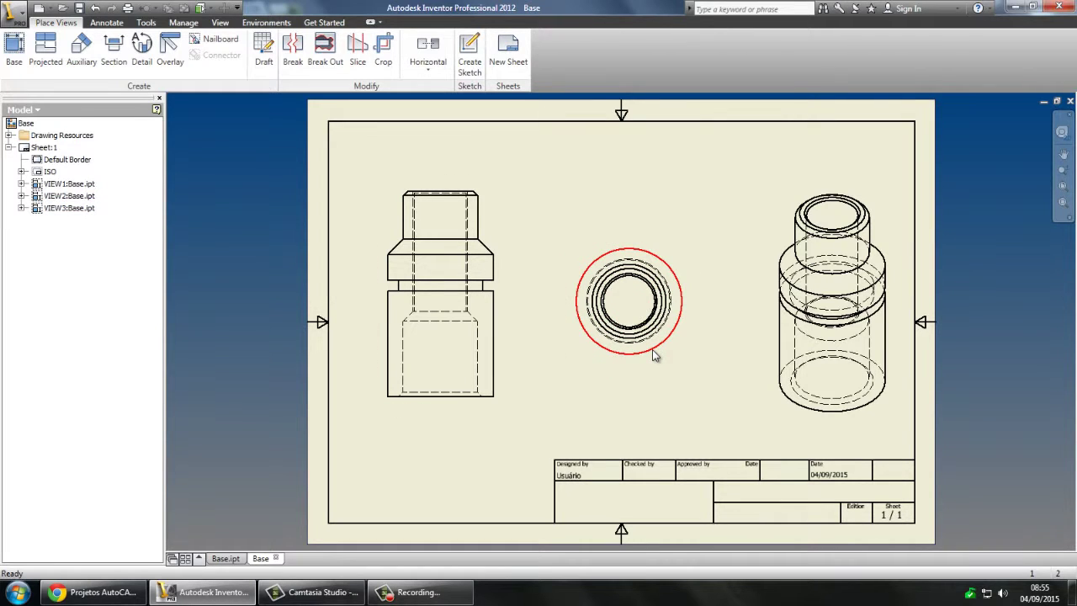
# - Change the display style of the three-dimensional pictorial view to shaded
pyautogui.rightClick(885, 219)
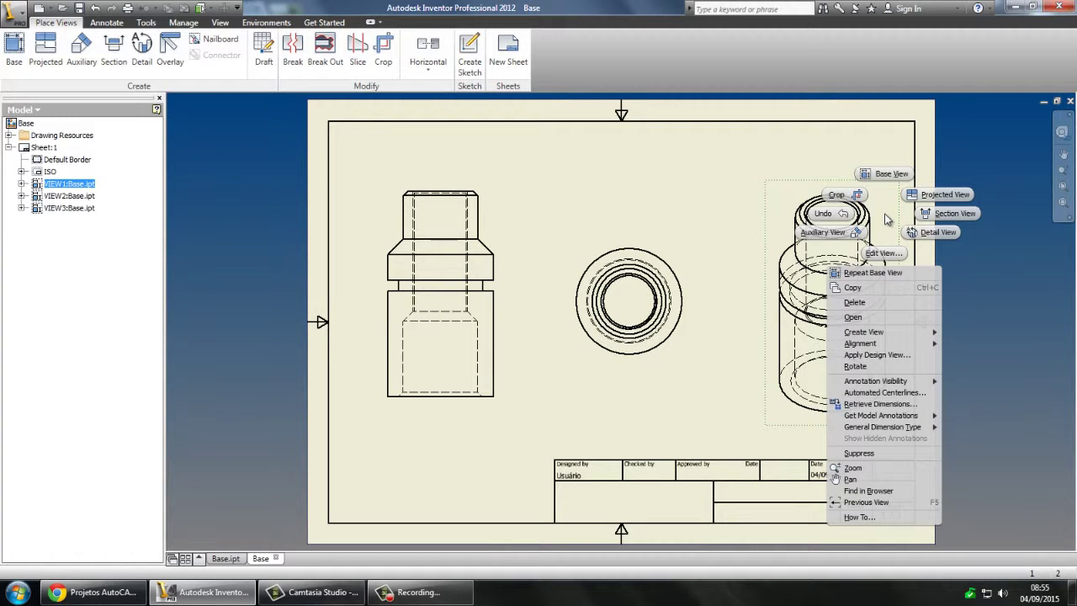
pyautogui.press('Escape')
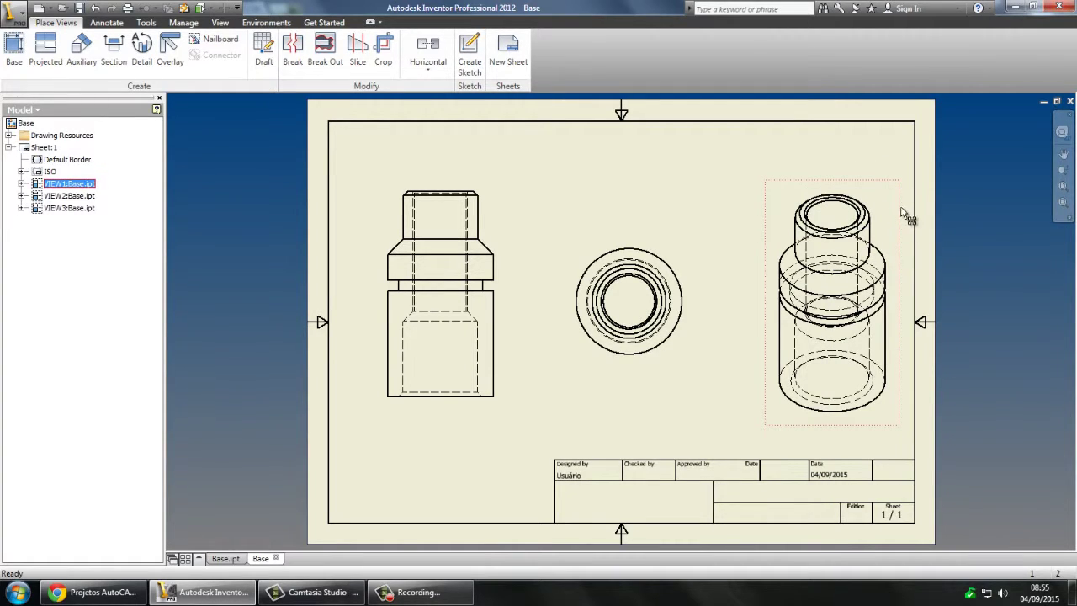
pyautogui.doubleClick(882, 195)
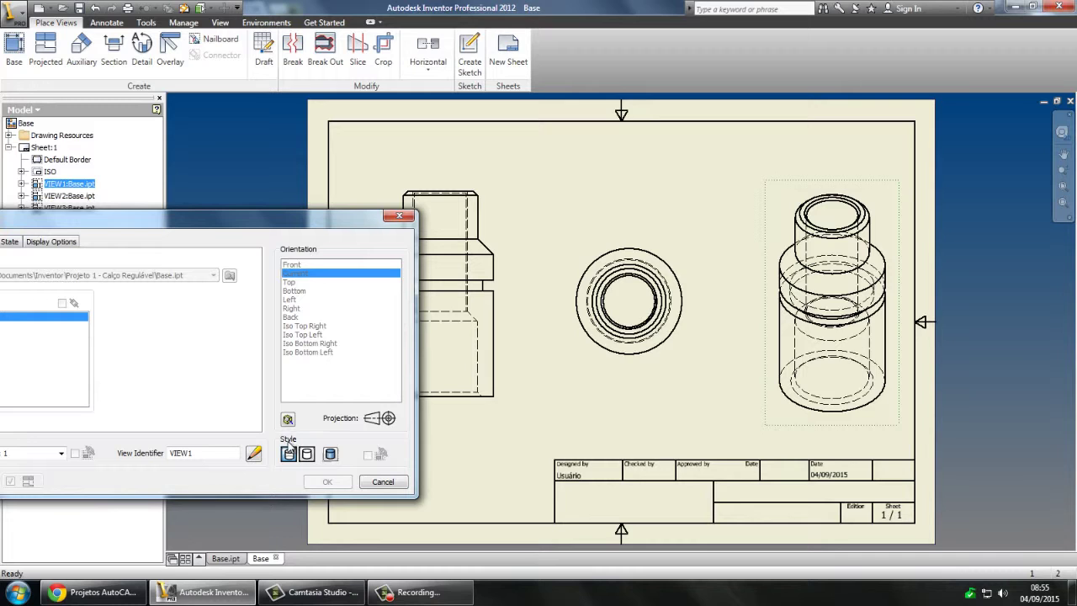
pyautogui.click(330, 455)
pyautogui.click(326, 483)
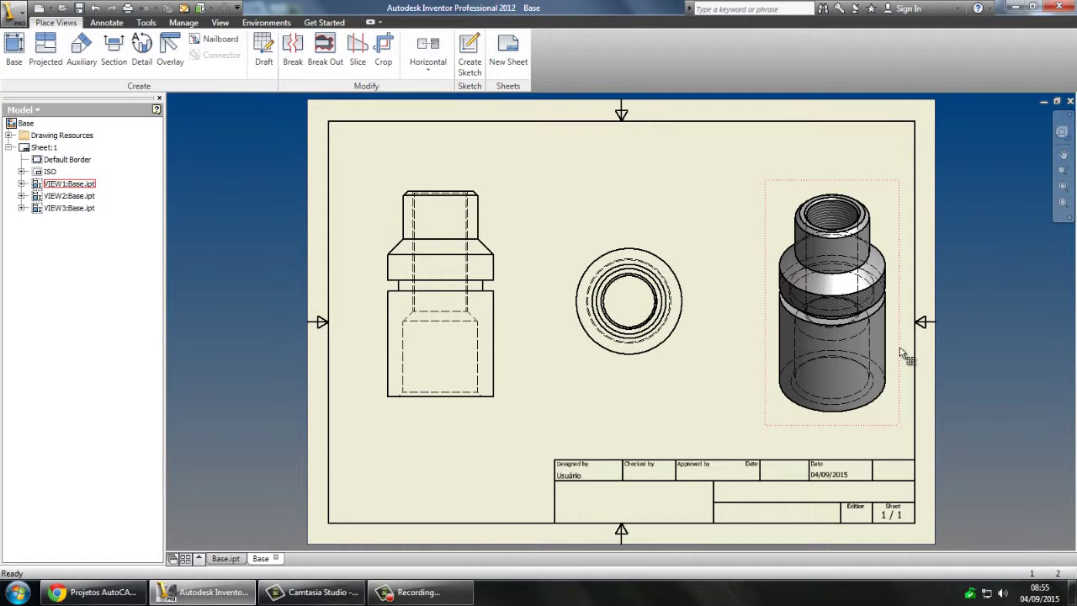
pyautogui.scroll(5, 895, 348)
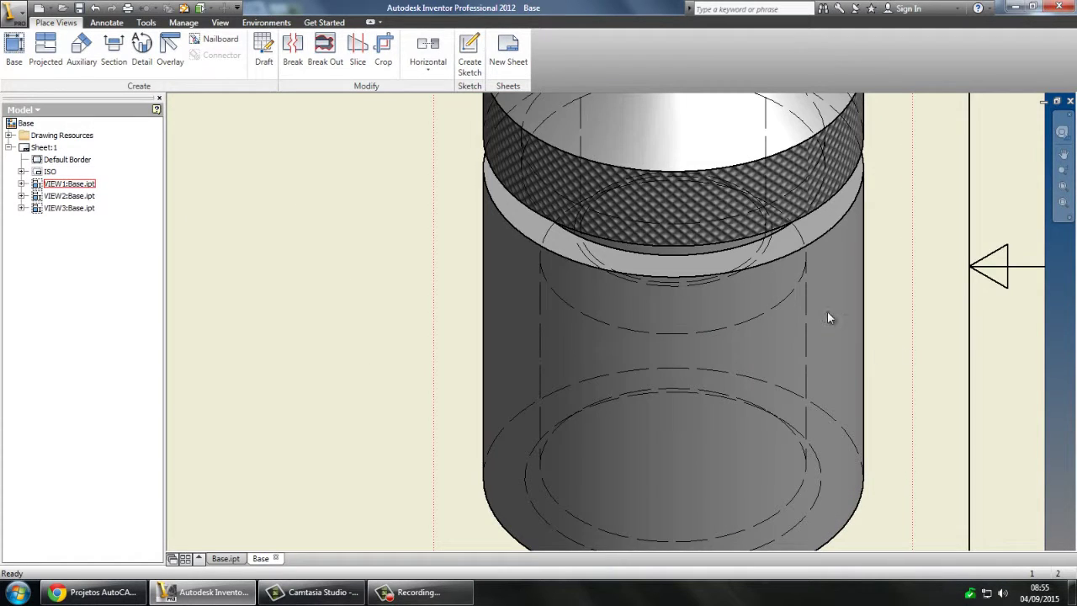
pyautogui.scroll(-4, 828, 317)
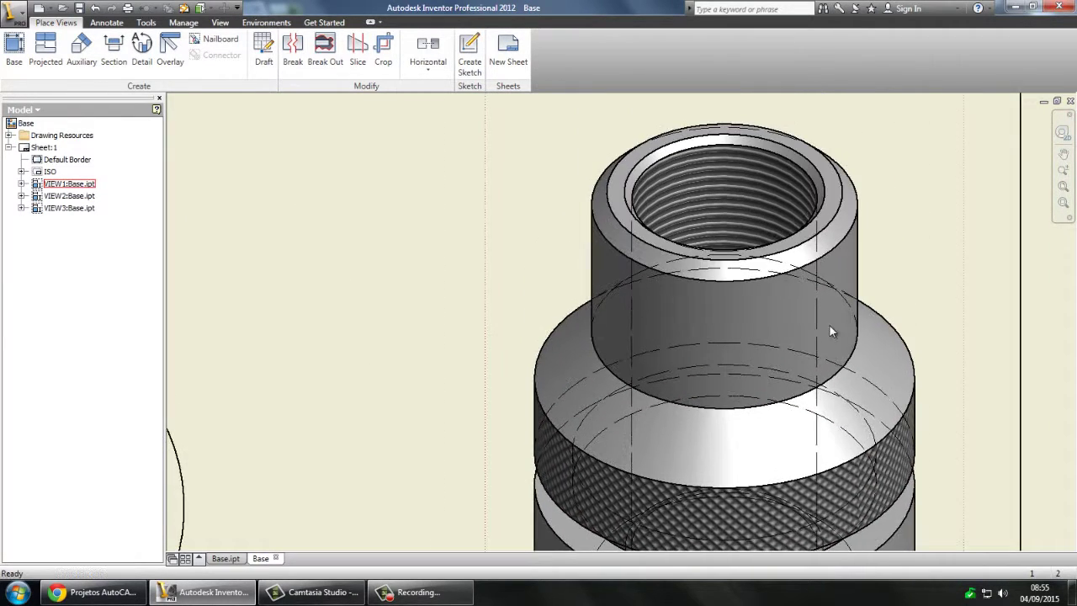
pyautogui.moveTo(859, 308)
pyautogui.mouseDown(button='middle')
pyautogui.moveTo(861, 294)
pyautogui.moveTo(846, 319)
pyautogui.mouseUp(button='middle')
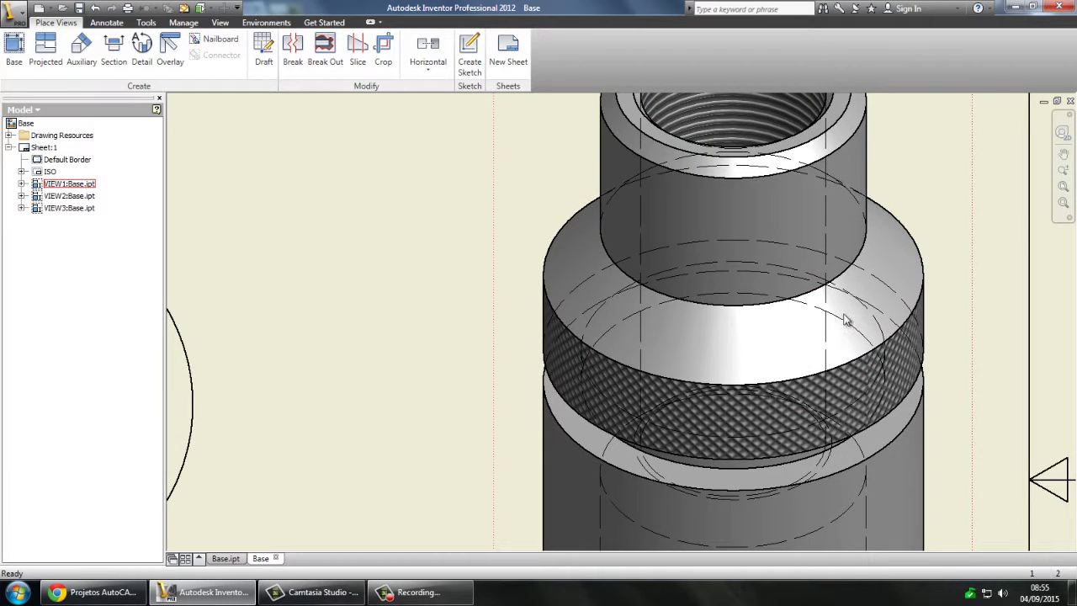
pyautogui.scroll(-5, 846, 320)
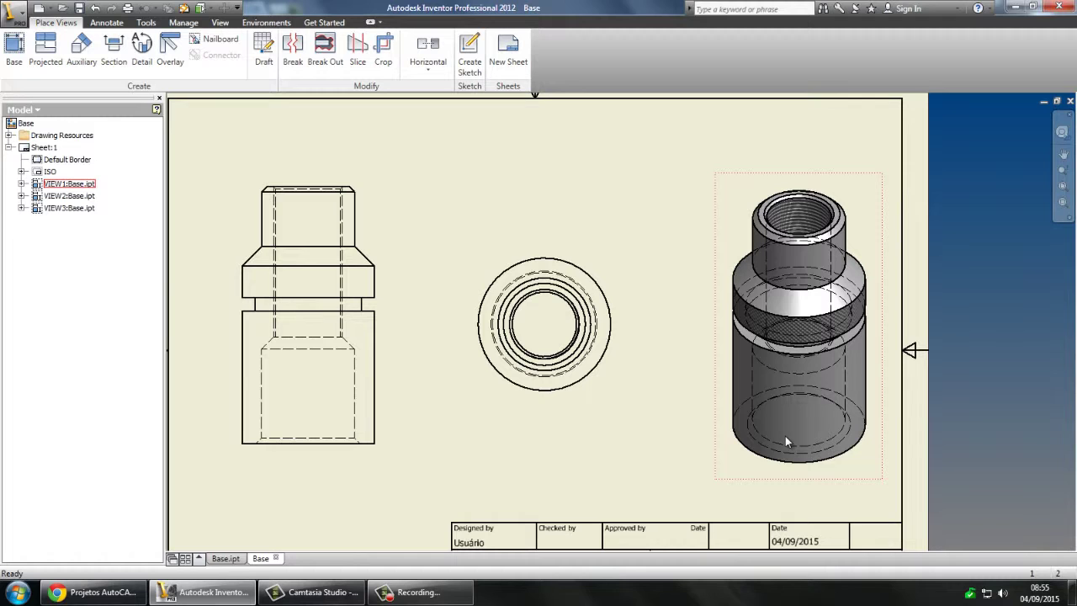
# - Remove the hidden lines from the shaded pictorial view of Base.ipt, keeping its shaded style
pyautogui.doubleClick(864, 219)
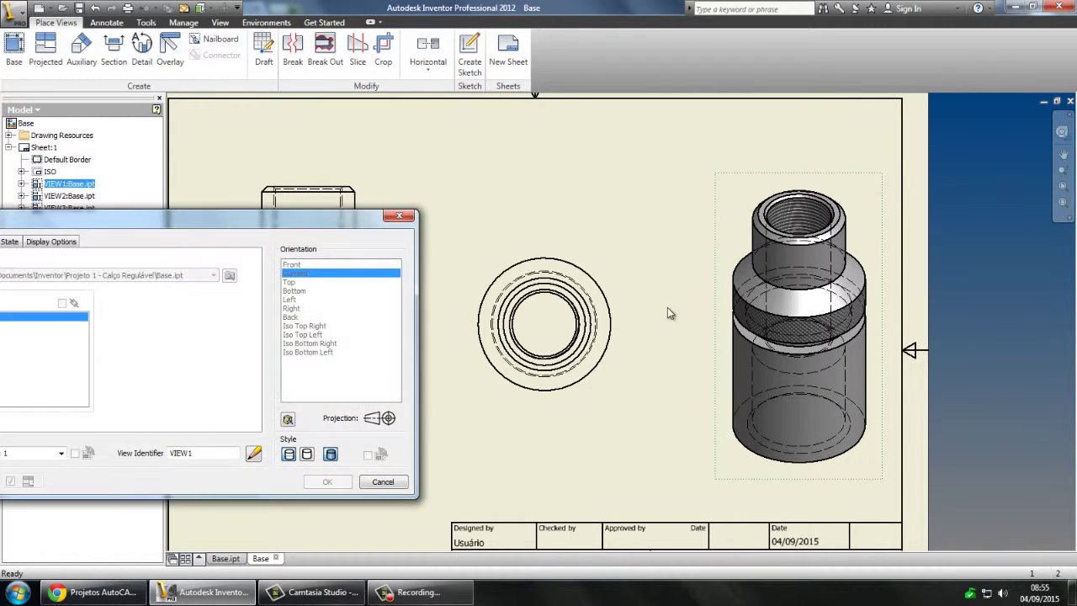
pyautogui.click(289, 454)
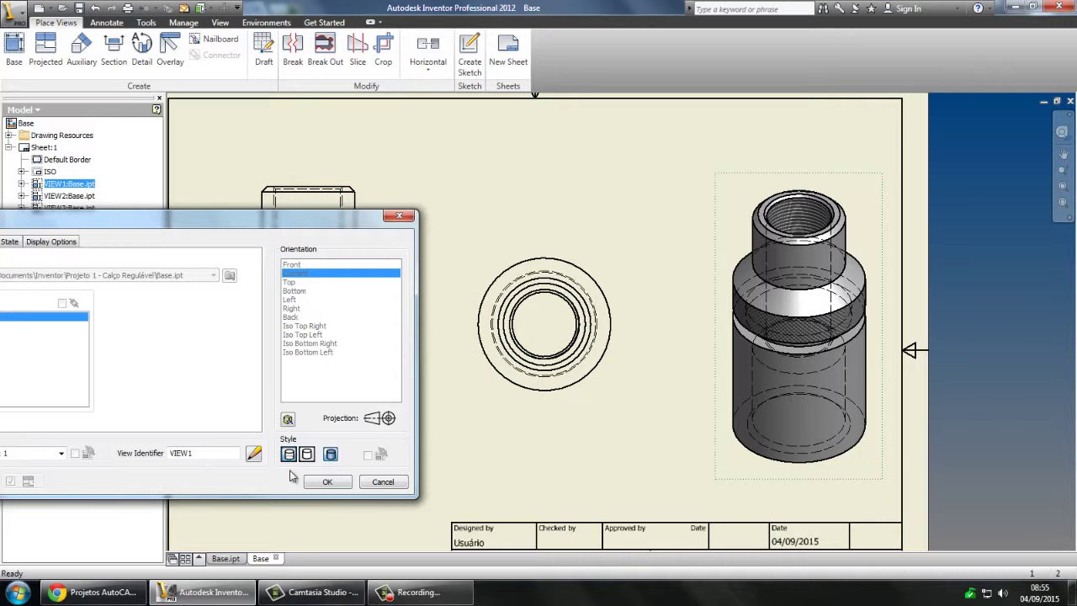
pyautogui.click(318, 481)
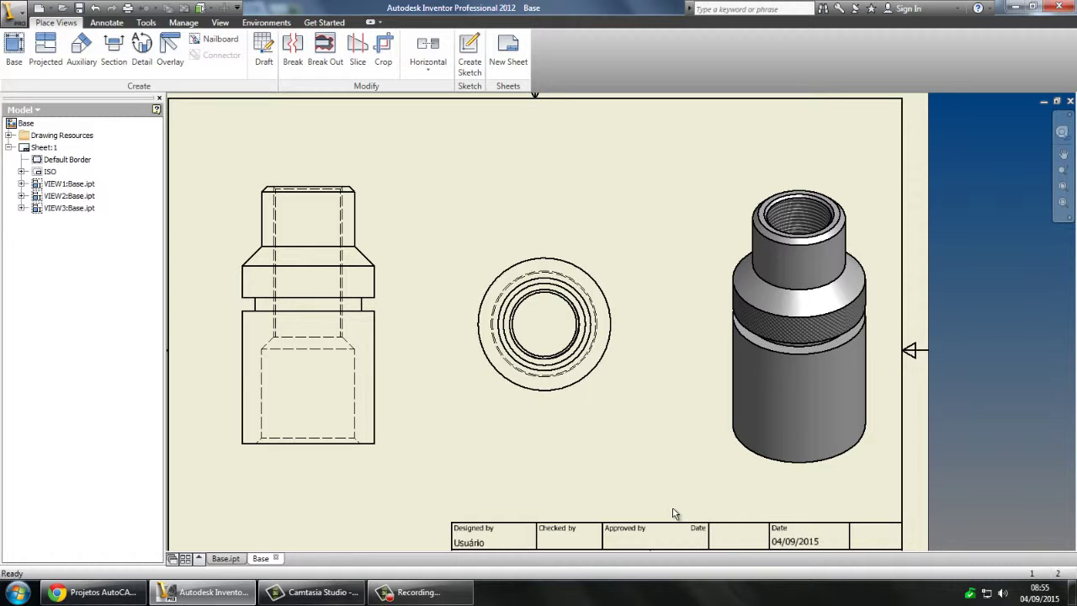
pyautogui.scroll(2, 524, 447)
pyautogui.scroll(-5, 505, 391)
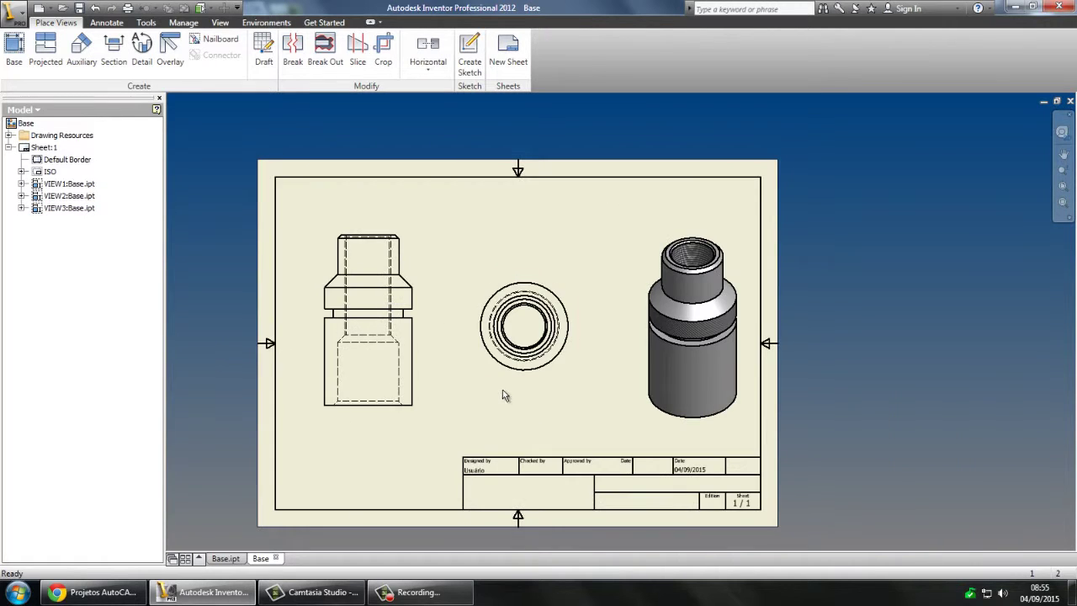
pyautogui.moveTo(505, 396); pyautogui.dragTo(604, 350, button='middle')
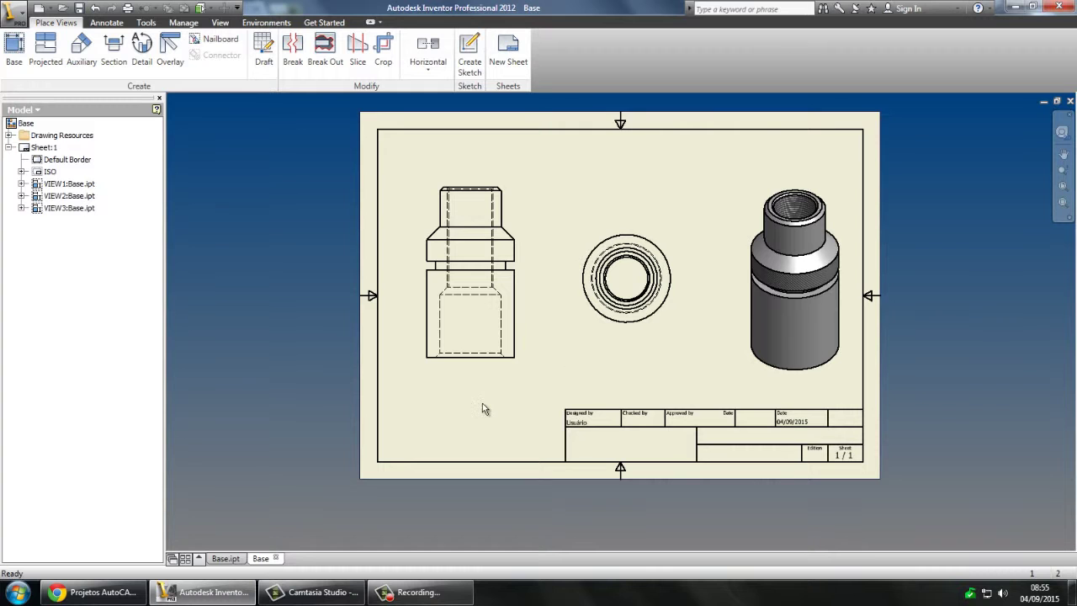
# - Switch to Chrome, examine the Projeto 01 - Calço Regulável reference drawing on the blog, and return to Inventor
pyautogui.click(93, 592)
pyautogui.scroll(-5, 509, 441)
pyautogui.scroll(-20, 508, 442)
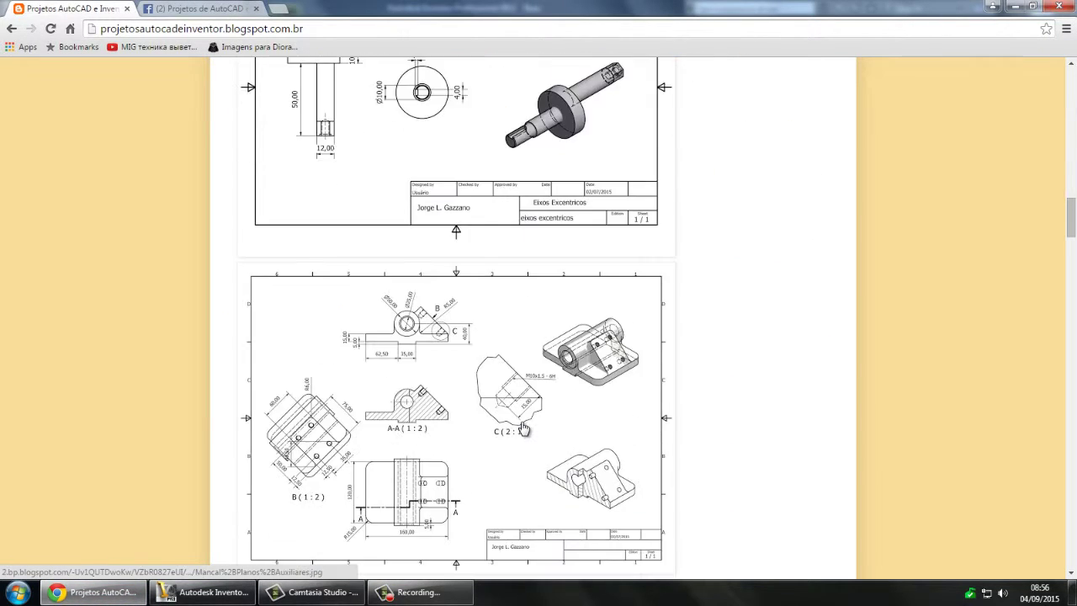
pyautogui.scroll(-20, 522, 429)
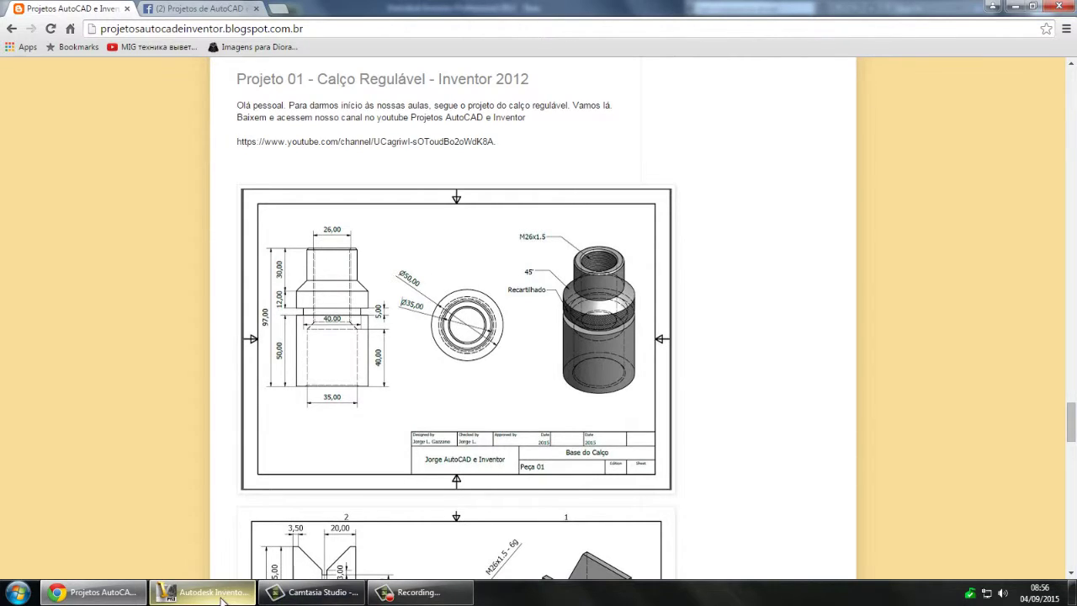
pyautogui.click(221, 599)
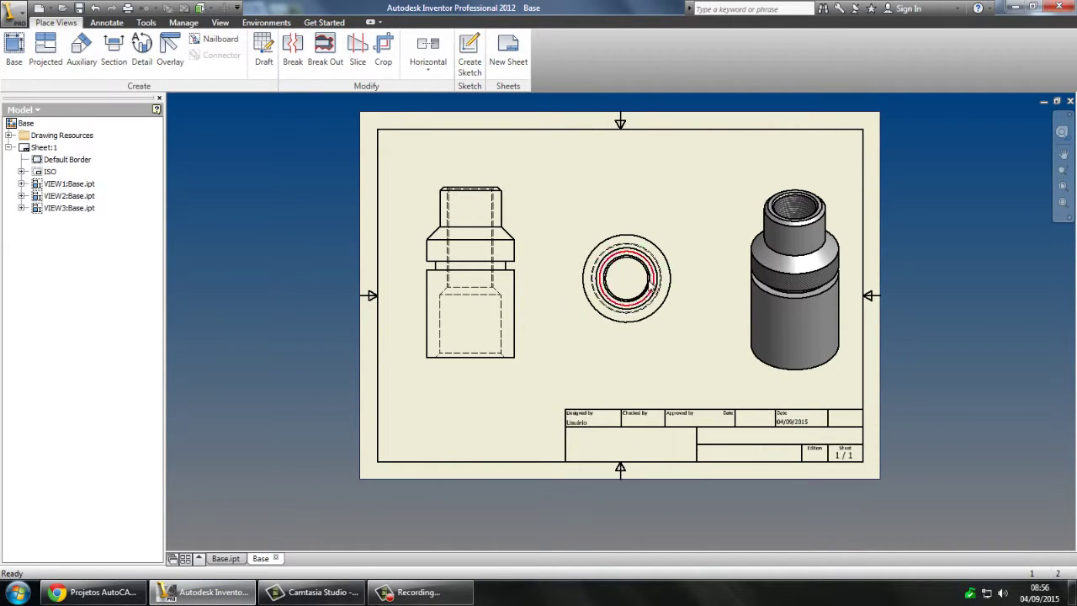
# - Add a vertical centerline through the side view from the midpoint of its top edge to the midpoint of its bottom edge
pyautogui.scroll(3, 622, 351)
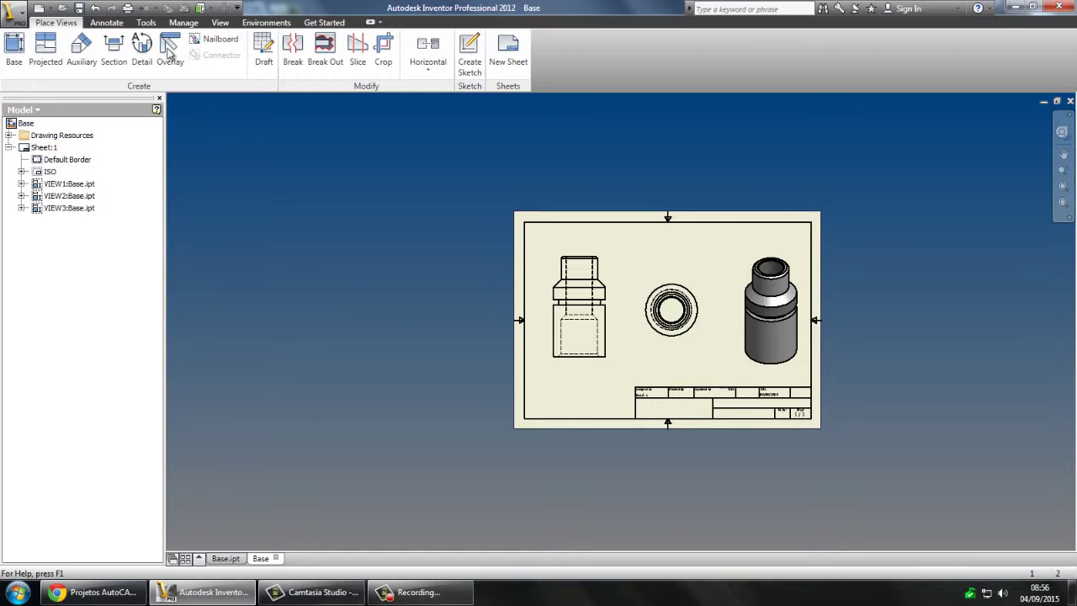
pyautogui.click(107, 22)
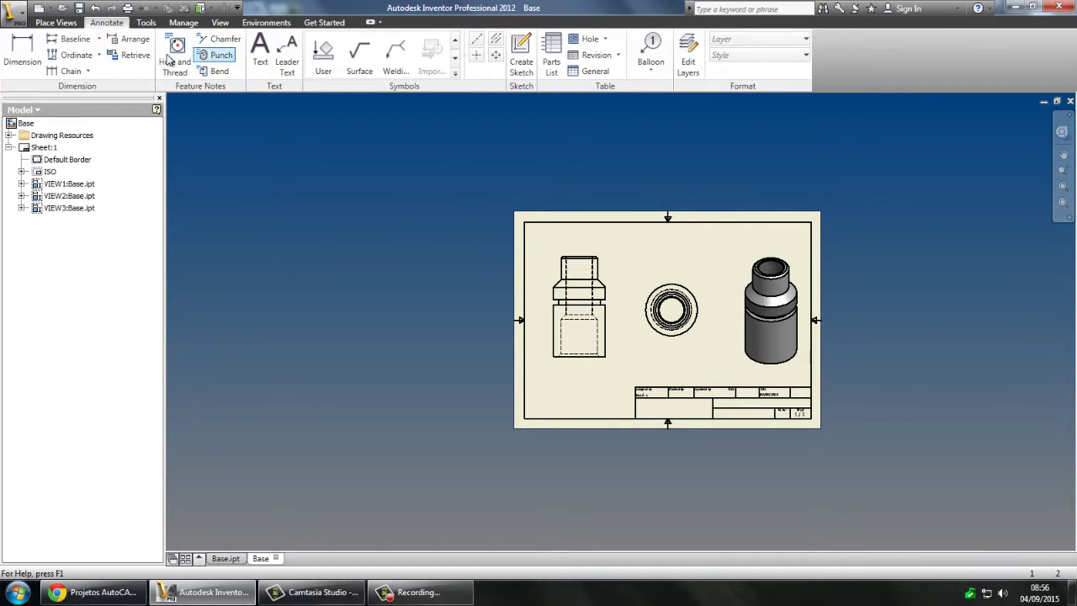
pyautogui.click(474, 43)
pyautogui.scroll(2, 579, 263)
pyautogui.scroll(-8, 579, 265)
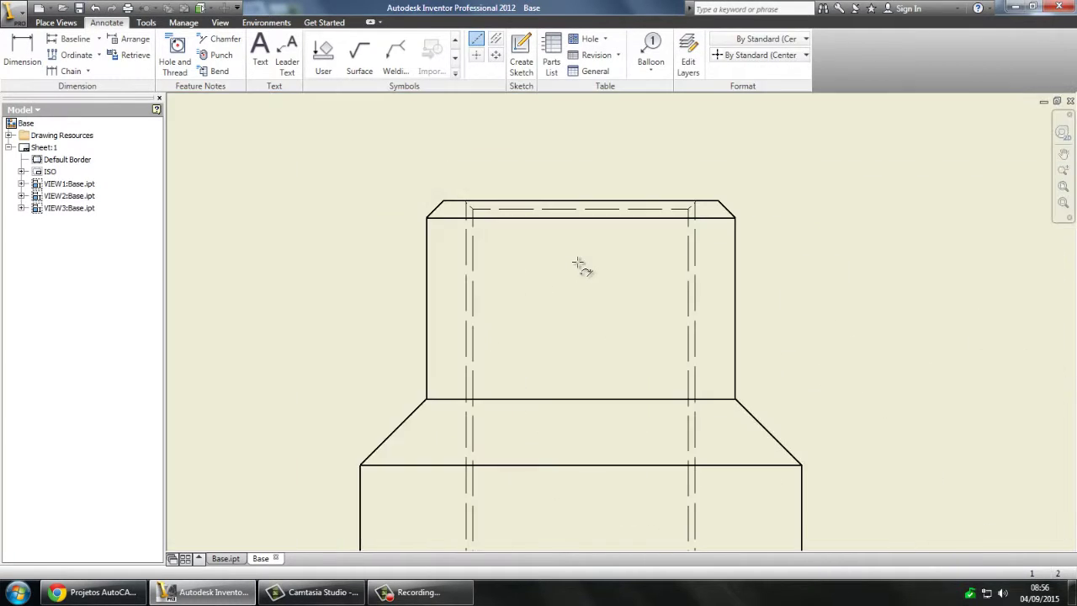
pyautogui.click(582, 202)
pyautogui.scroll(-4, 589, 264)
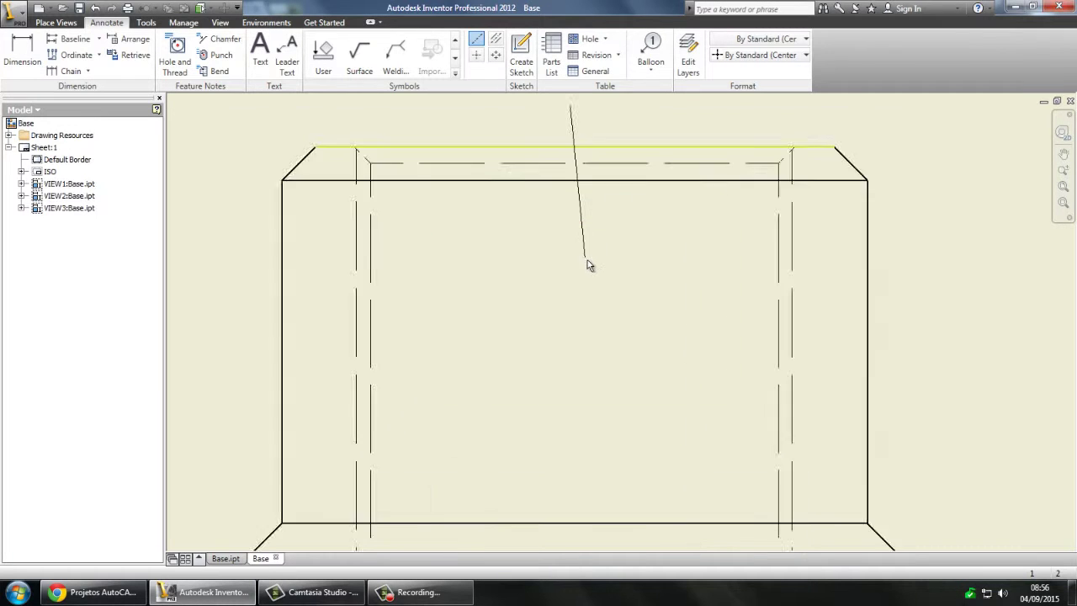
pyautogui.scroll(6, 589, 355)
pyautogui.scroll(5, 589, 355)
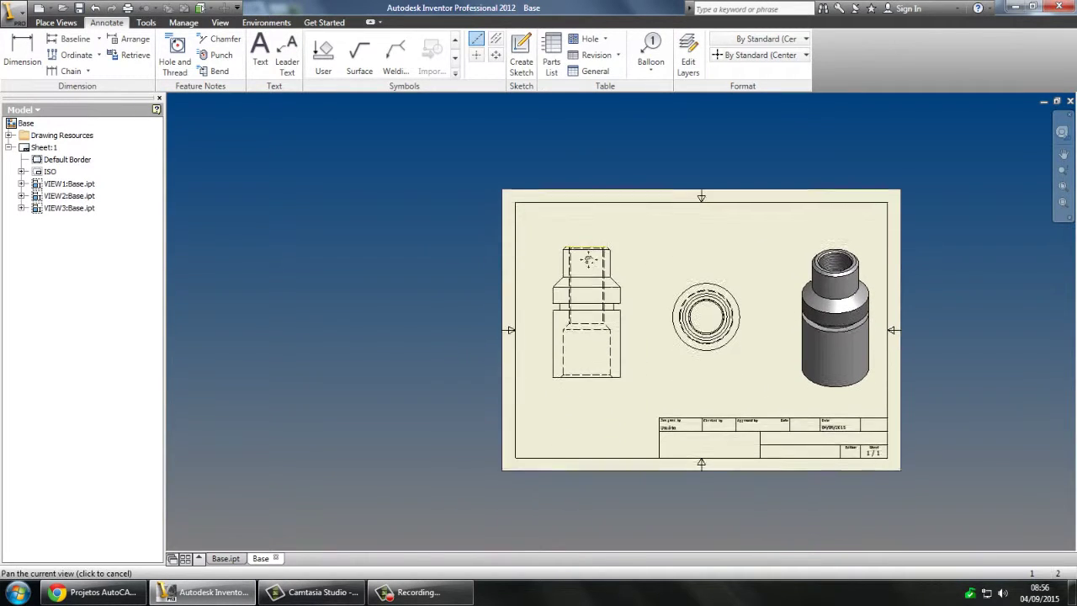
pyautogui.scroll(-5, 585, 349)
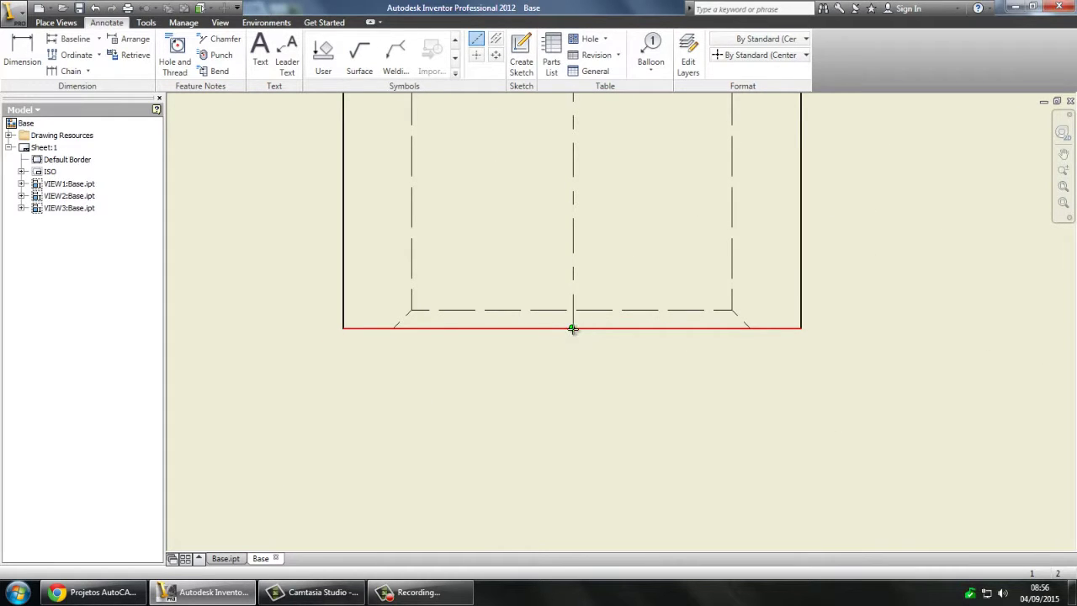
pyautogui.click(572, 328)
pyautogui.scroll(-2, 577, 375)
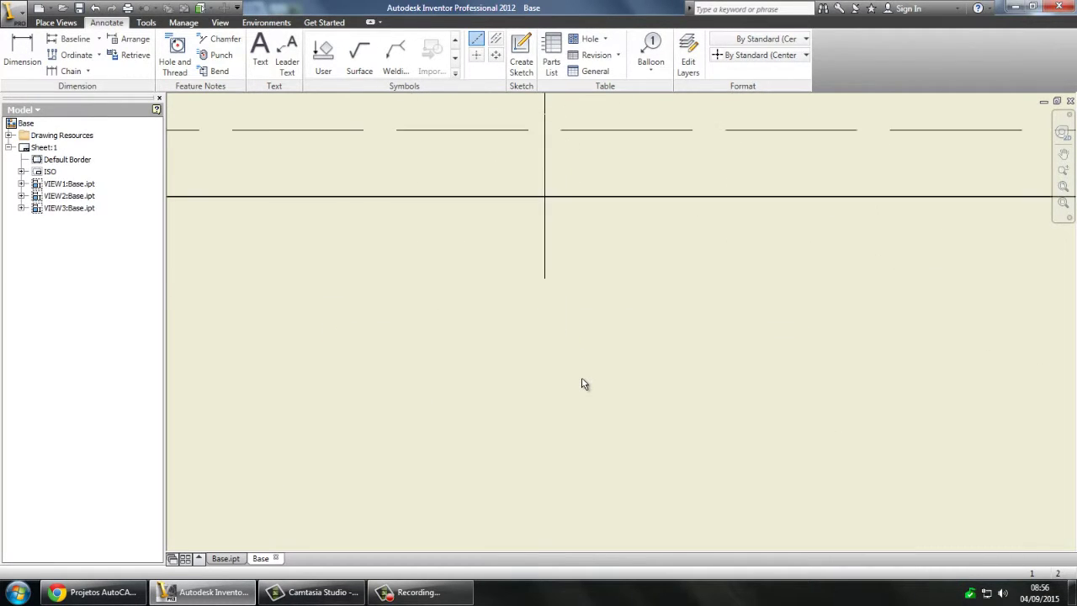
pyautogui.scroll(5, 586, 375)
pyautogui.scroll(3, 652, 362)
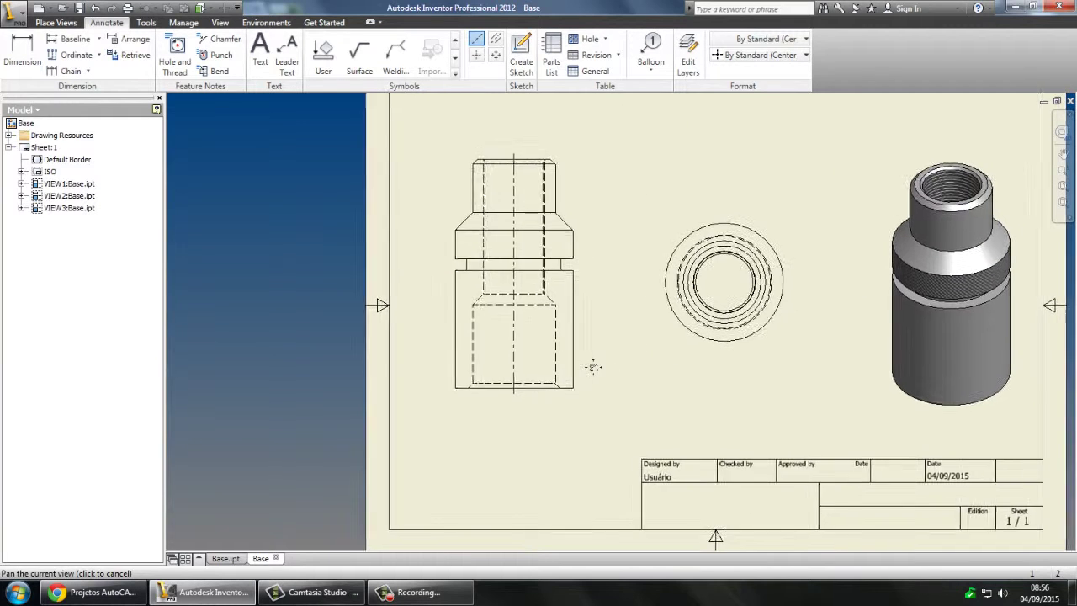
# - Add a center mark to the outer circle of the middle circular view
pyautogui.moveTo(768, 388); pyautogui.dragTo(682, 391, button='middle')
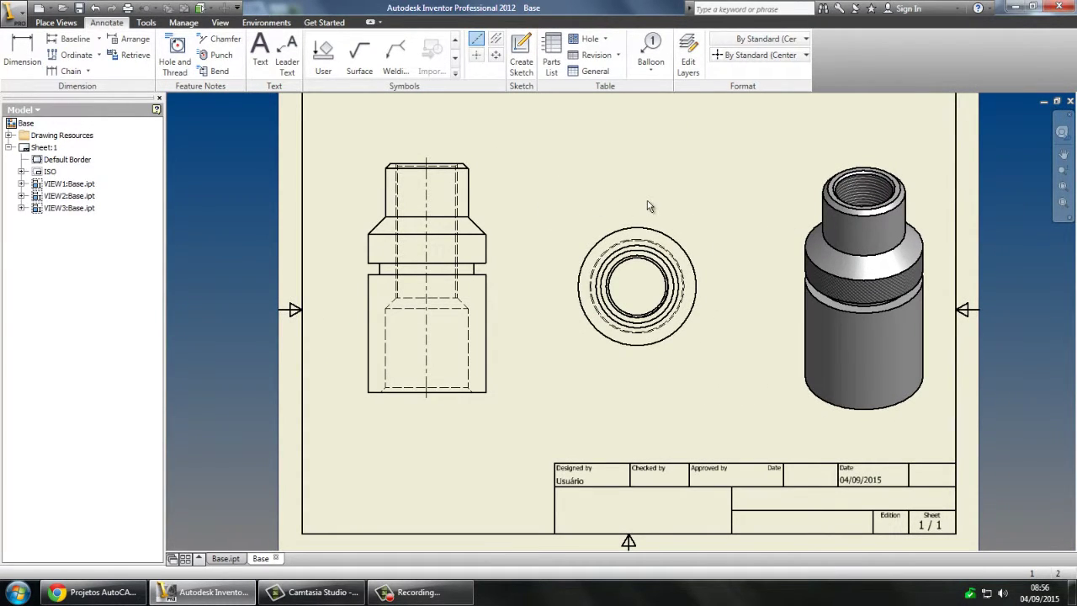
pyautogui.click(477, 56)
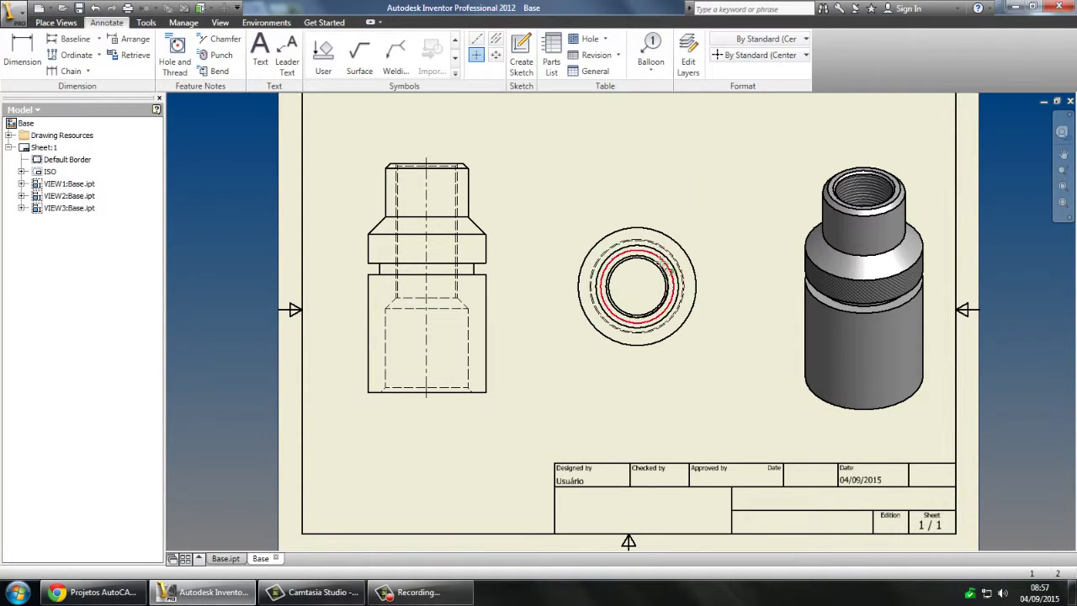
pyautogui.click(696, 288)
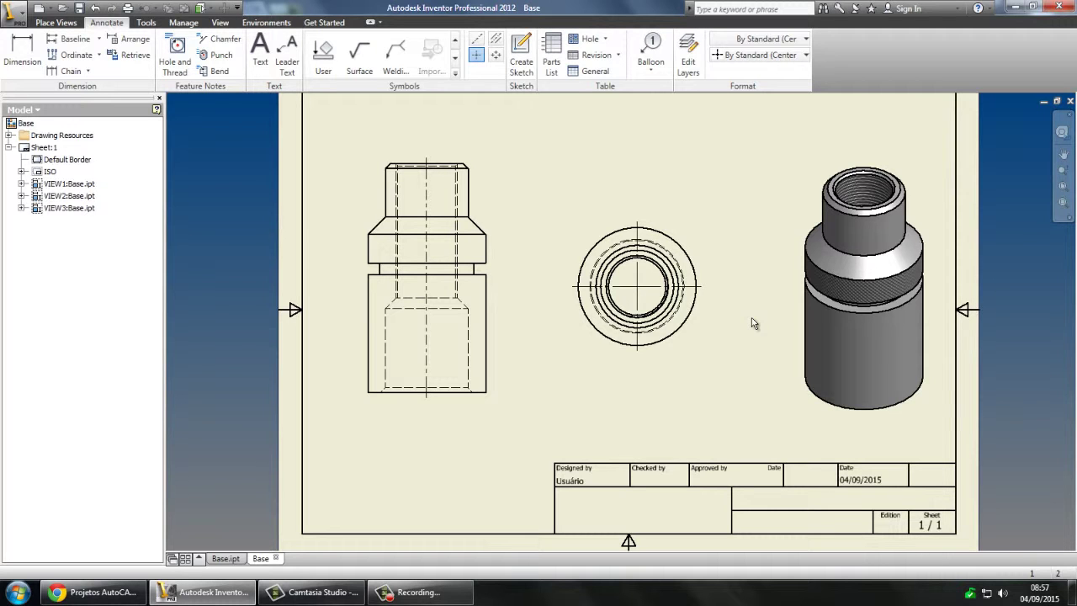
# - Dimension the height of the side view's lower cylinder between its bottom and top edges, placing the dimension outside the left outline
pyautogui.moveTo(346, 192); pyautogui.dragTo(371, 192, button='middle')
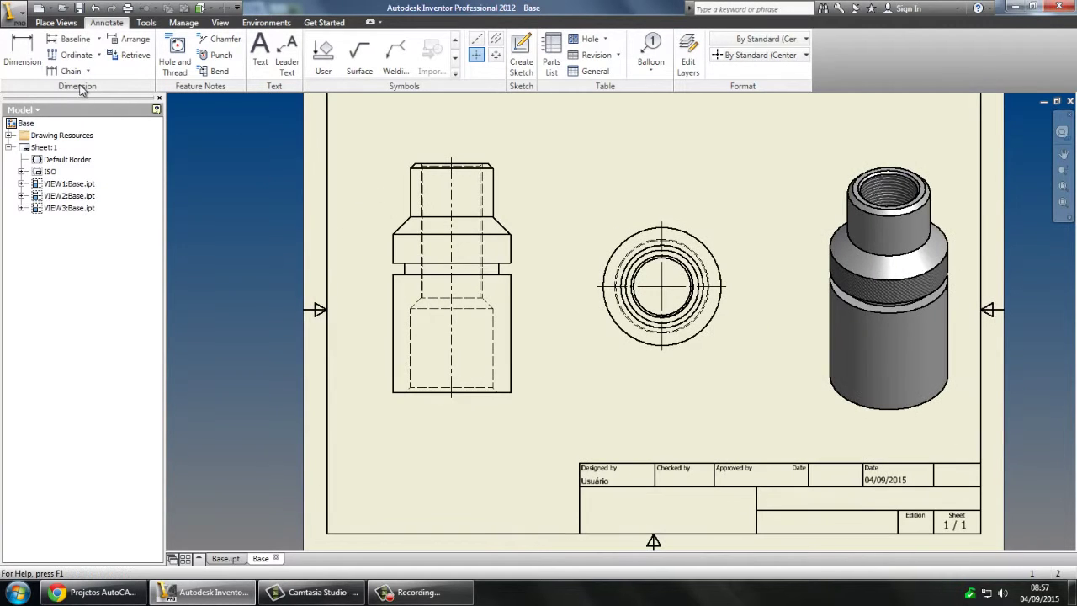
pyautogui.click(18, 46)
pyautogui.moveTo(587, 342); pyautogui.dragTo(711, 329, button='middle')
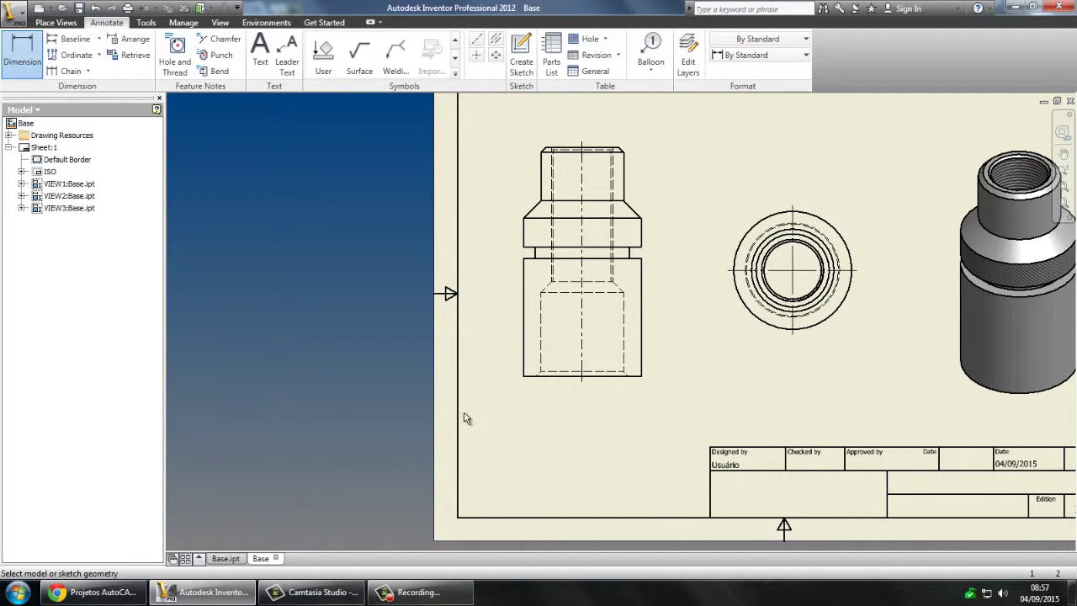
pyautogui.click(524, 348)
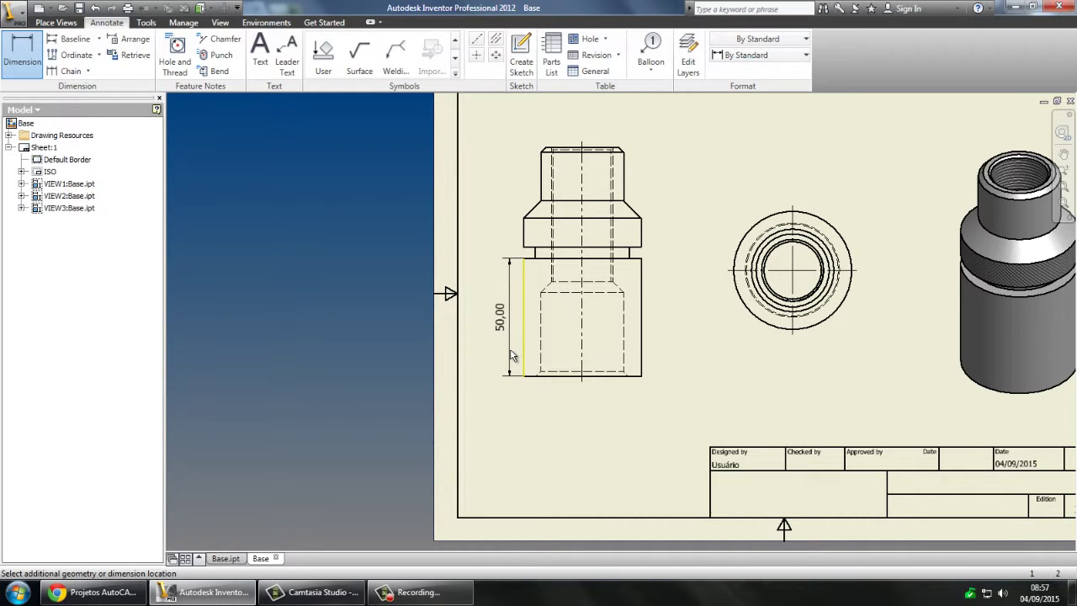
pyautogui.press('Escape')
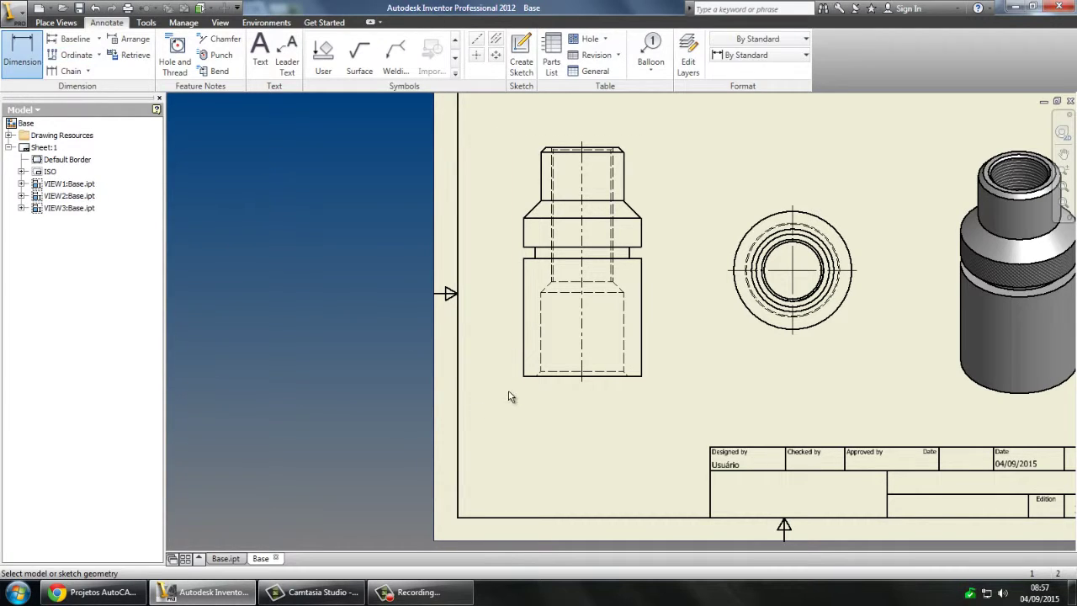
pyautogui.click(523, 374)
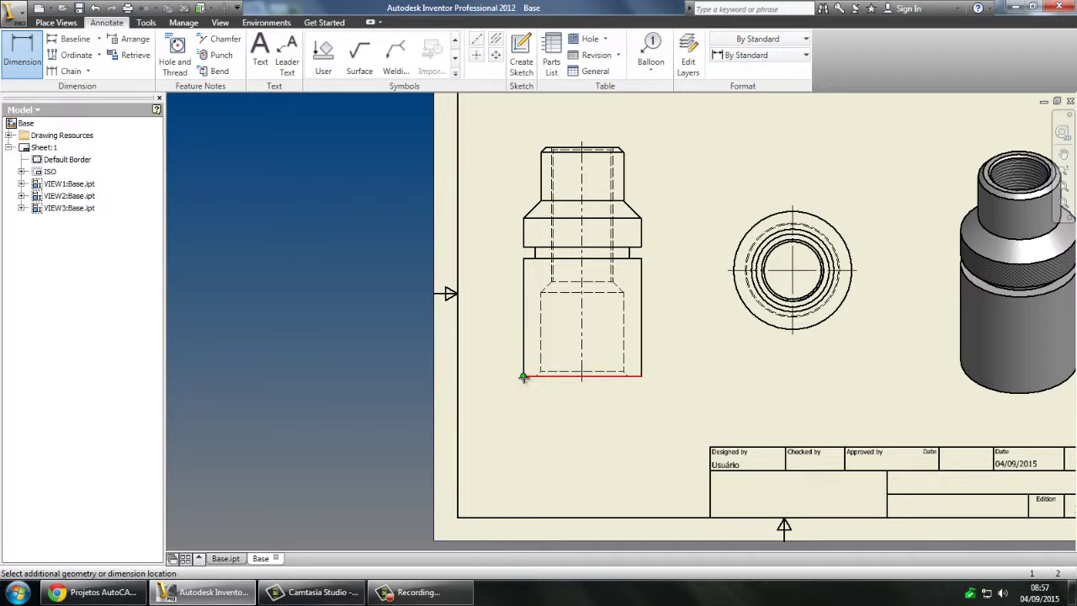
pyautogui.click(525, 261)
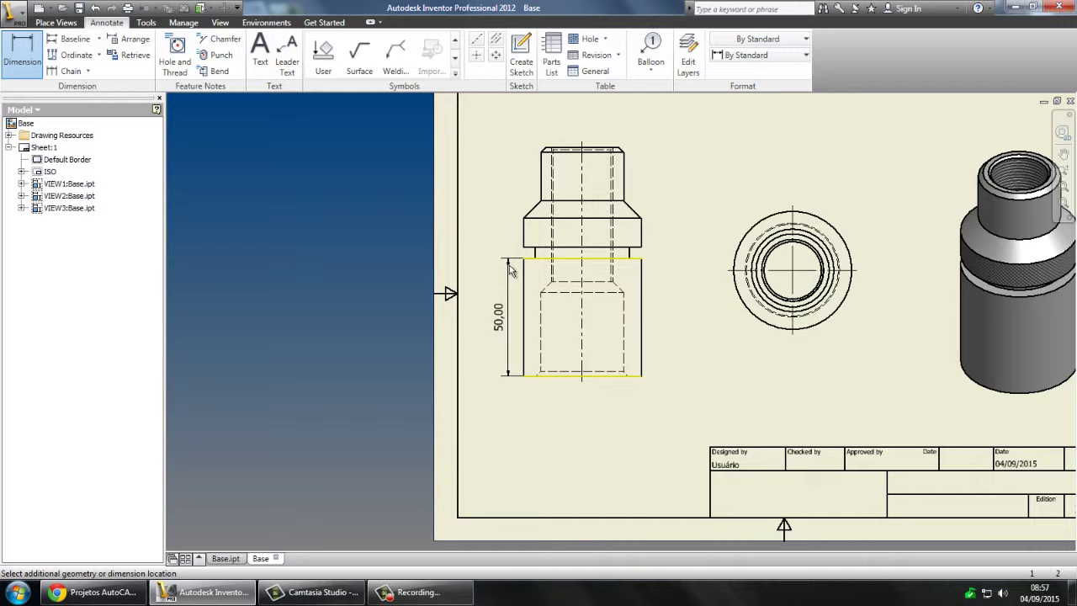
pyautogui.click(510, 269)
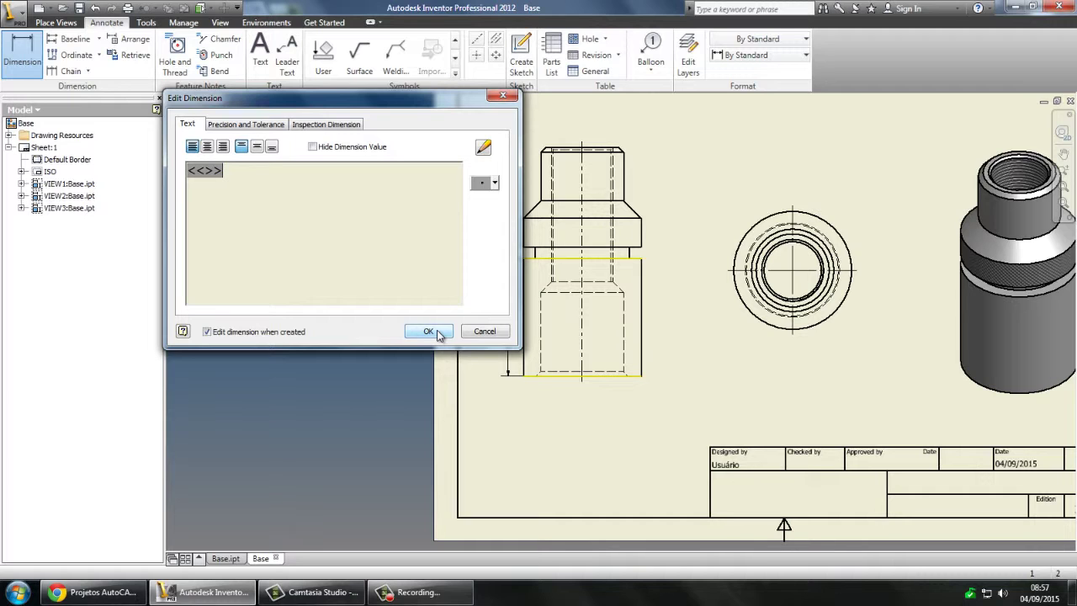
pyautogui.click(438, 334)
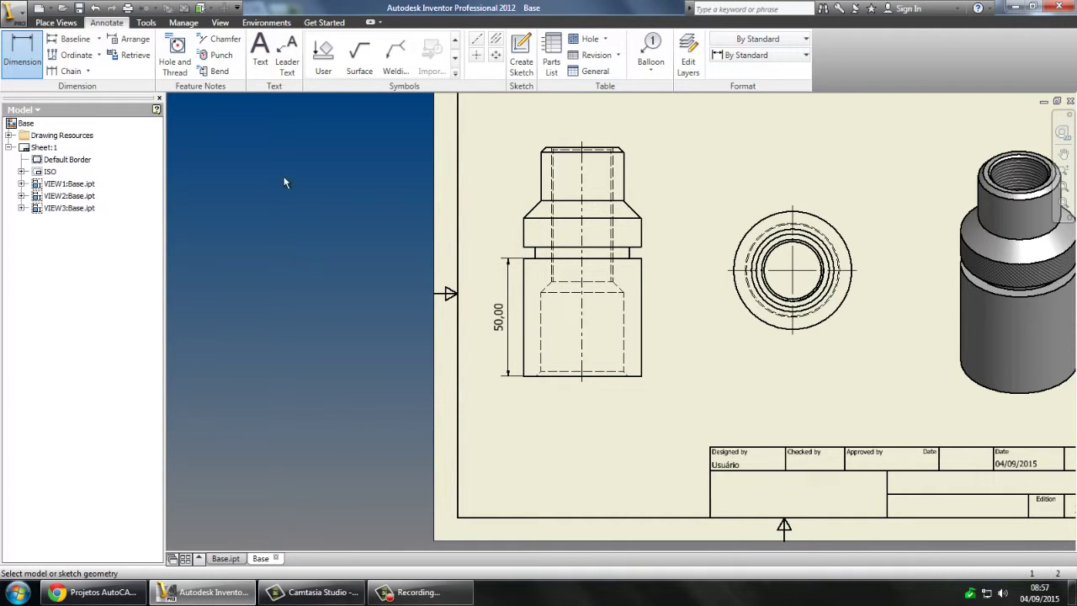
# - Dimension the height of the side view's collar band, aligning it with the lower cylinder's dimension line
pyautogui.click(522, 233)
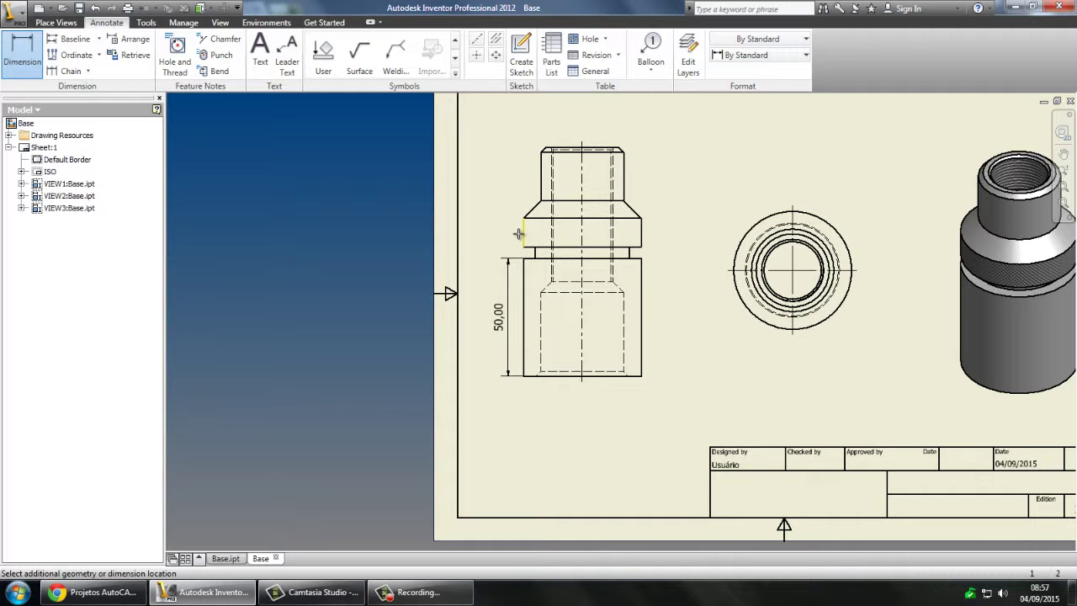
pyautogui.press('Escape')
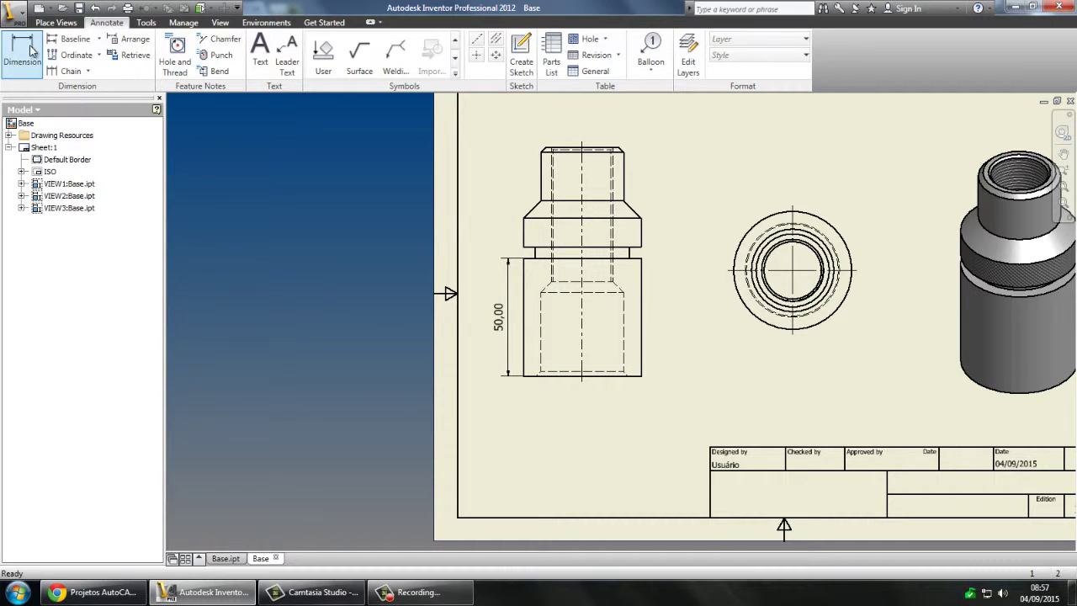
pyautogui.click(528, 229)
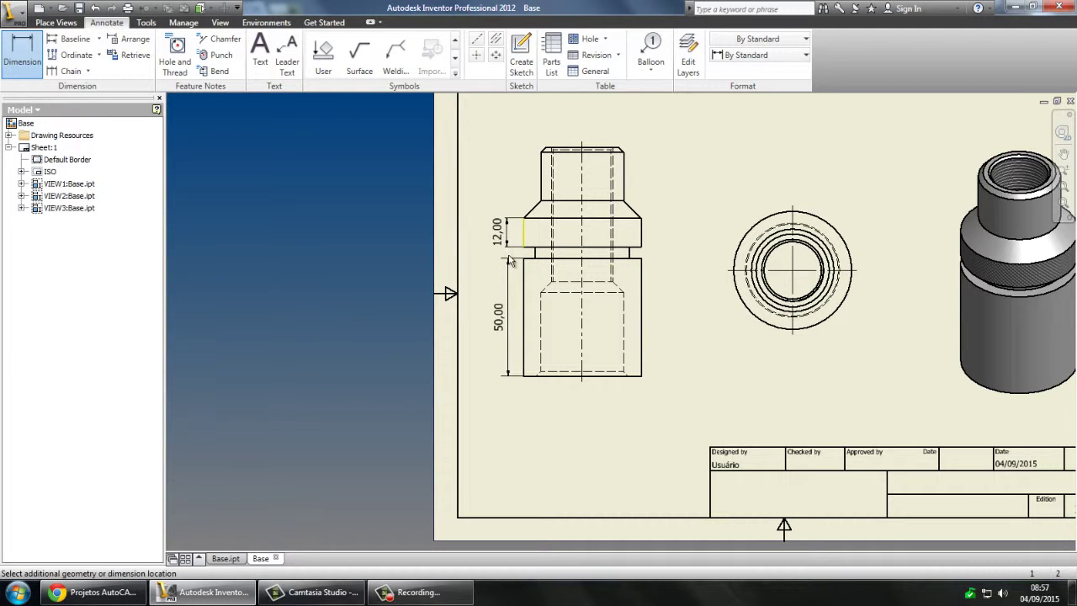
pyautogui.scroll(4, 510, 263)
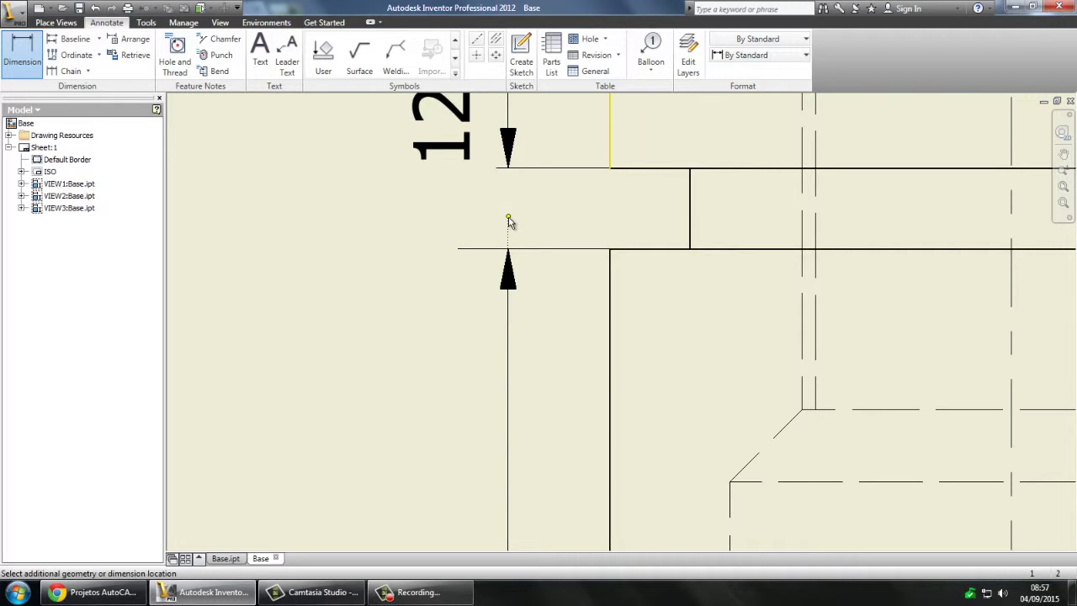
pyautogui.click(508, 220)
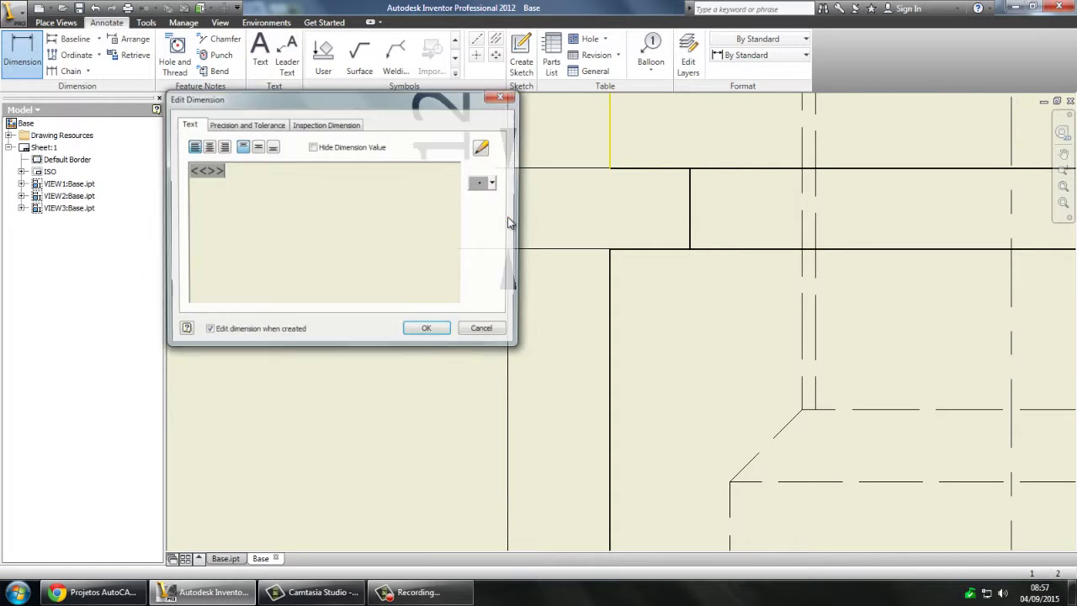
pyautogui.click(424, 327)
pyautogui.scroll(-2, 482, 325)
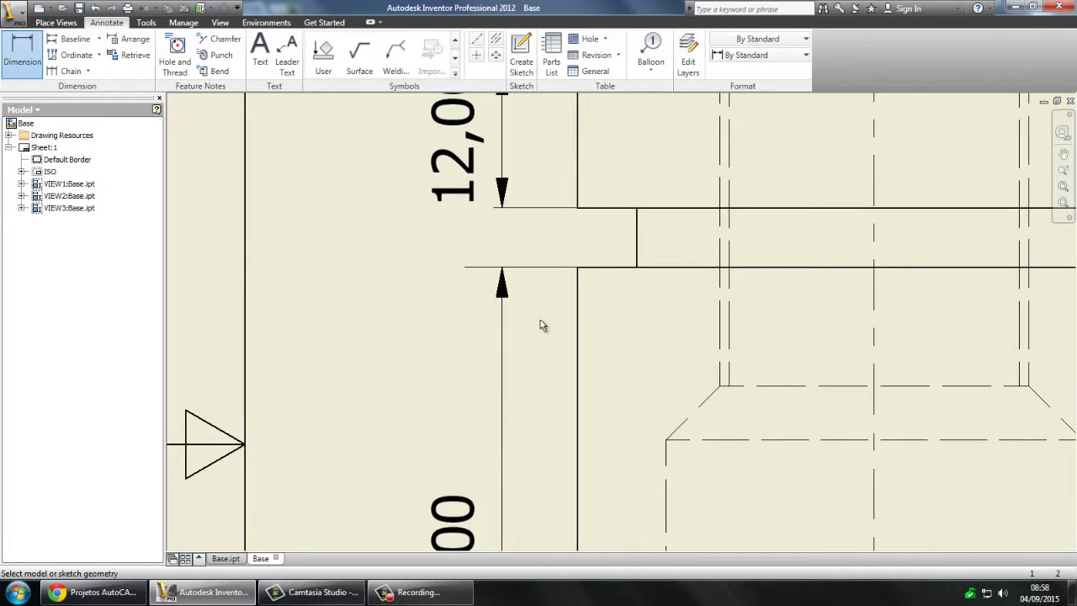
pyautogui.scroll(-3, 543, 326)
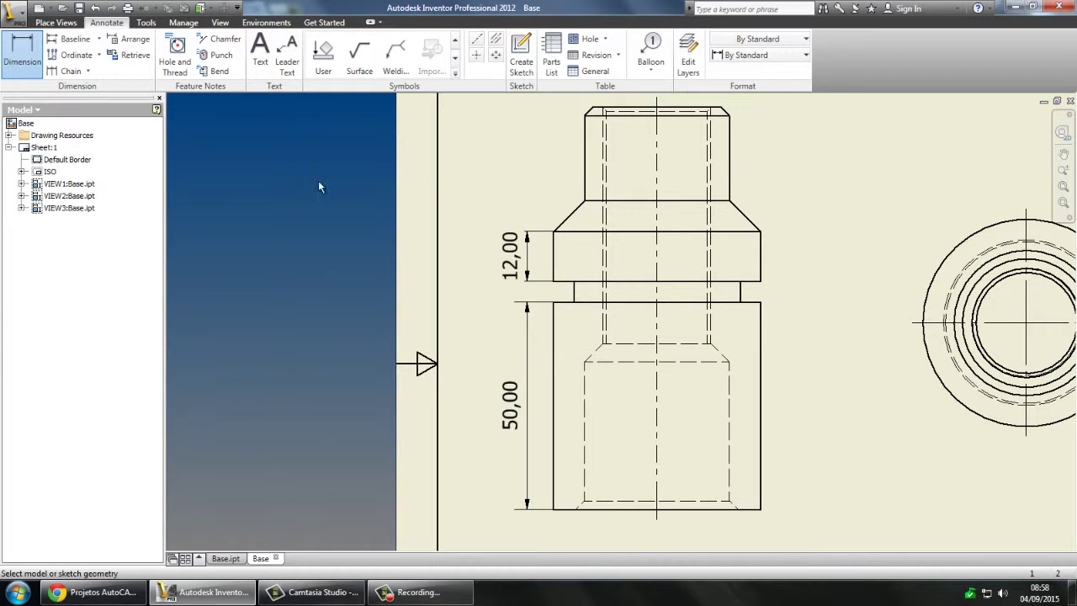
# - Dimension the height from the collar band's top edge to the side view's top edge, aligned with the existing height dimensions
pyautogui.click(86, 593)
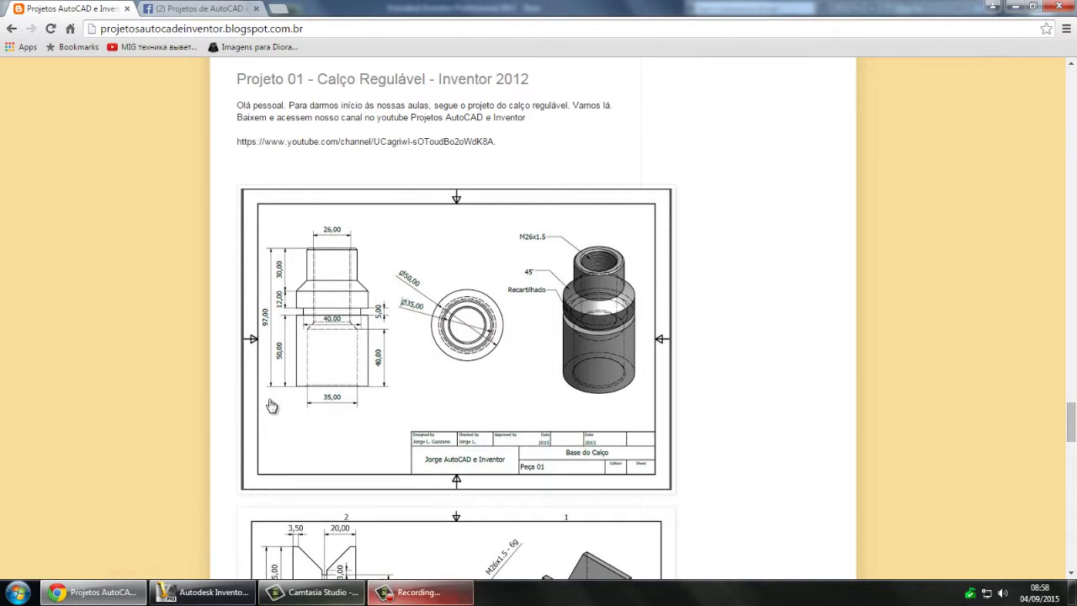
pyautogui.click(204, 592)
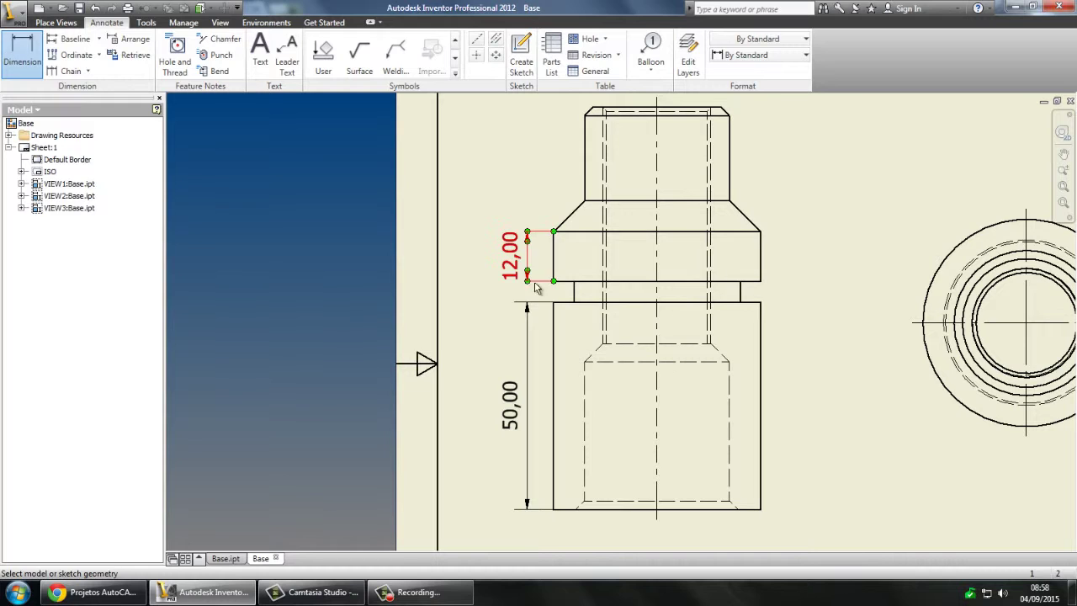
pyautogui.click(556, 233)
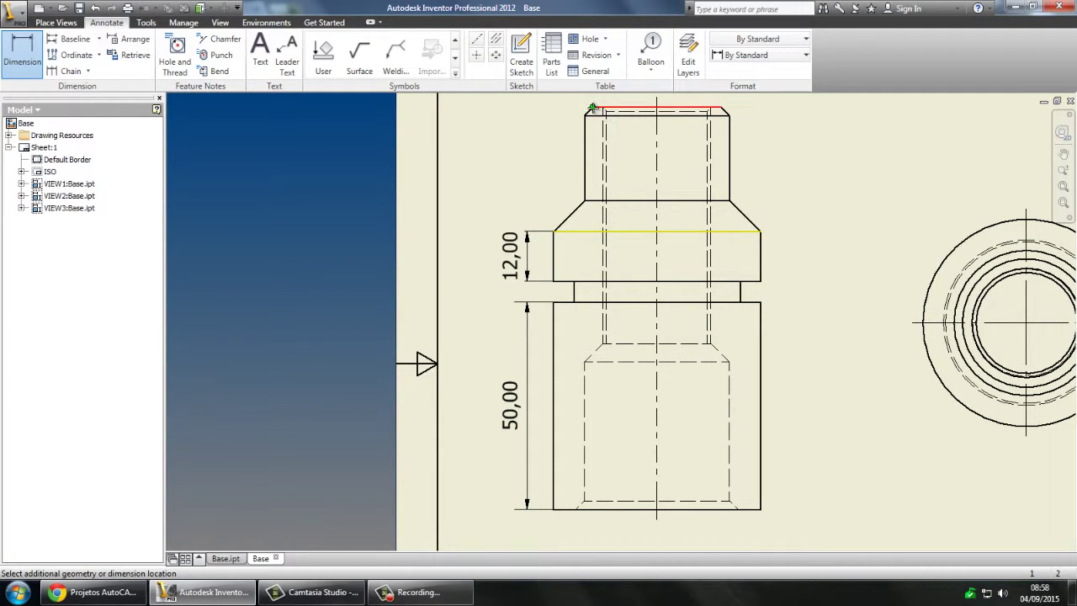
pyautogui.click(592, 109)
pyautogui.click(526, 228)
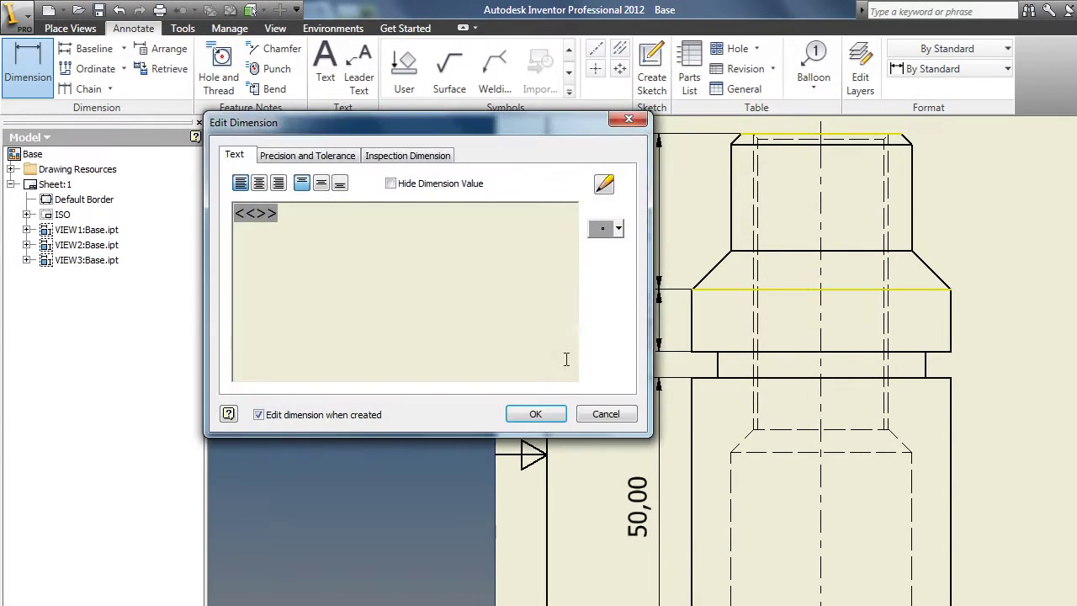
pyautogui.click(536, 413)
# - Move the side view slightly toward the circular view, away from the sheet border
pyautogui.scroll(3, 742, 425)
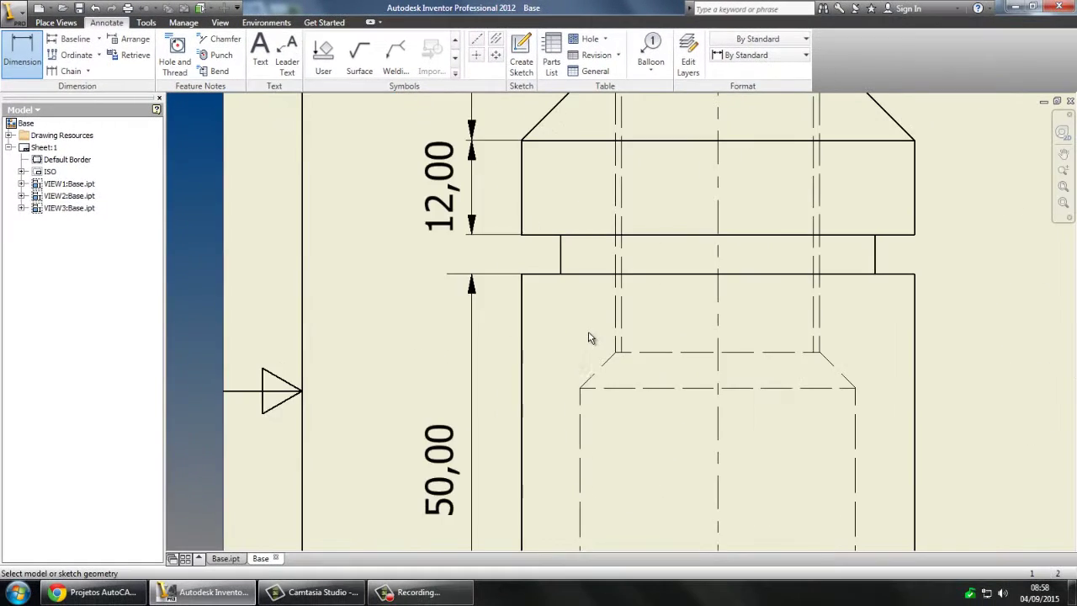
pyautogui.scroll(-3, 589, 338)
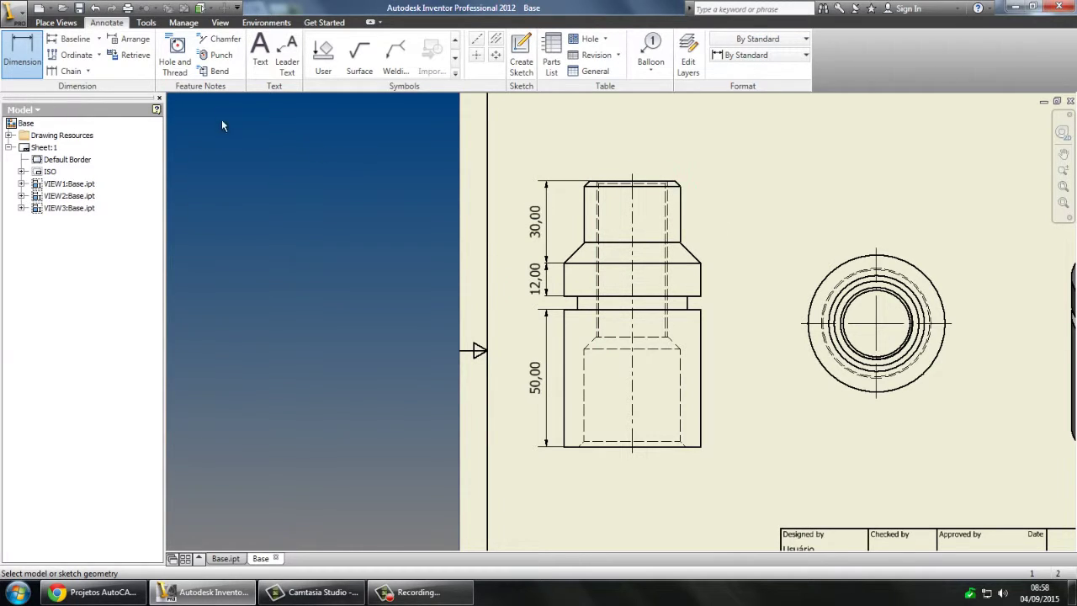
pyautogui.click(55, 22)
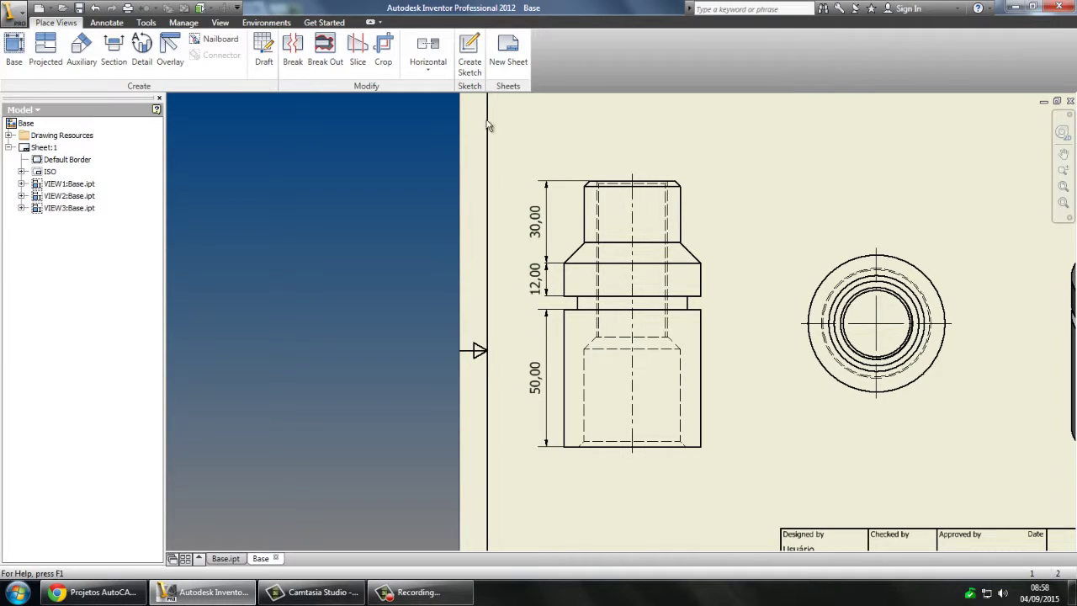
pyautogui.click(667, 244)
pyautogui.moveTo(722, 173); pyautogui.dragTo(739, 173)
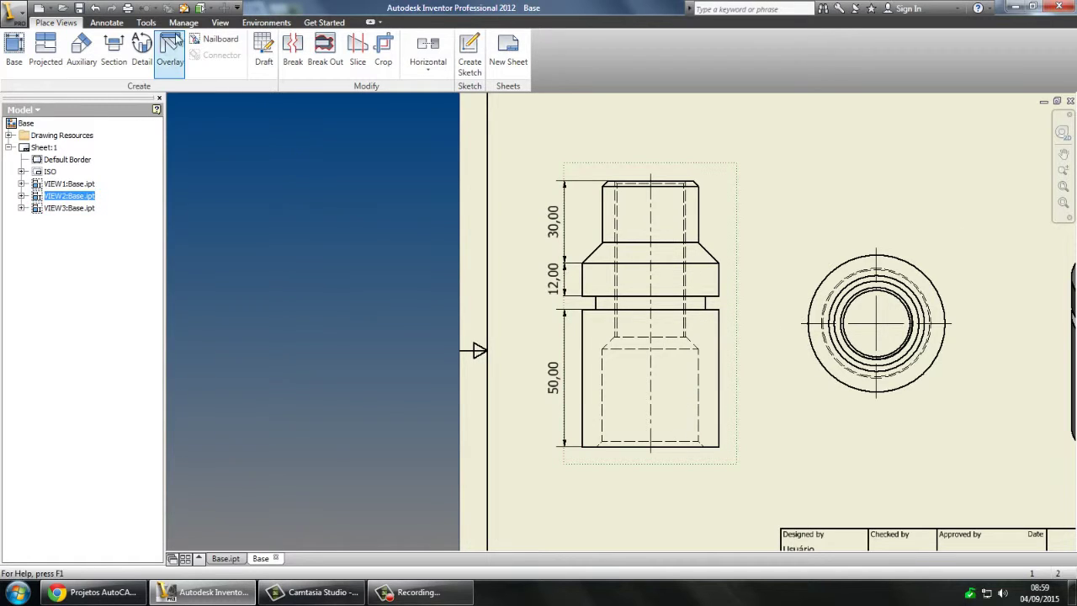
pyautogui.click(107, 22)
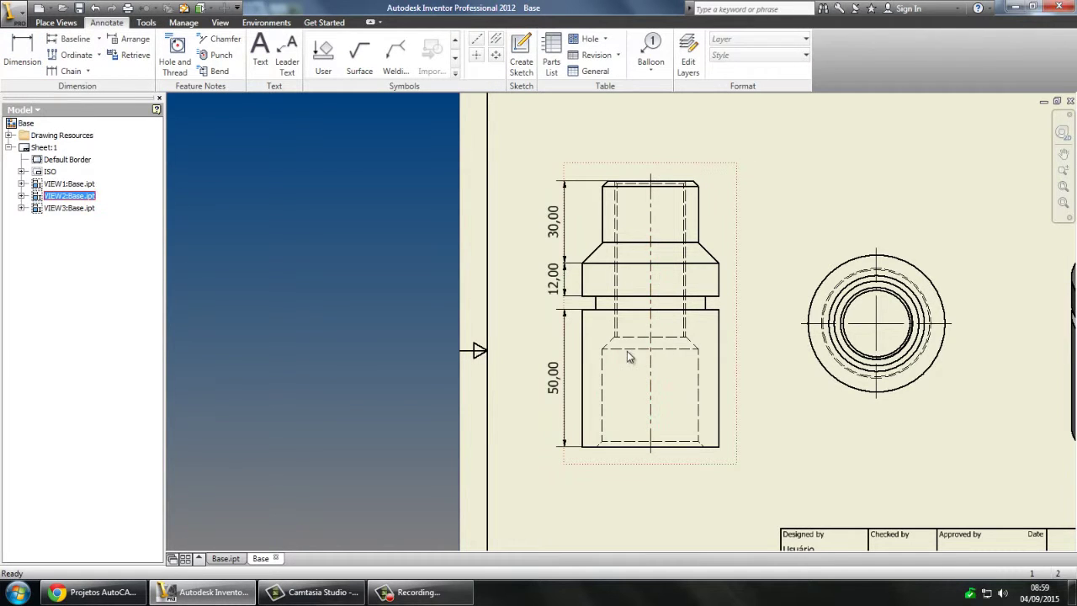
pyautogui.scroll(4, 762, 353)
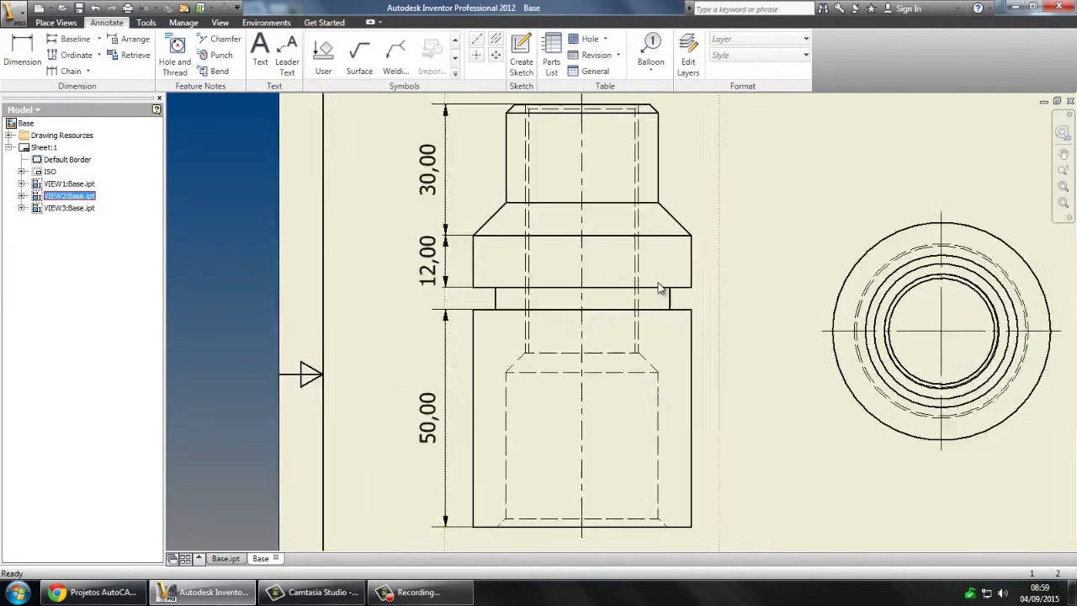
pyautogui.scroll(-2, 775, 322)
pyautogui.scroll(-2, 780, 331)
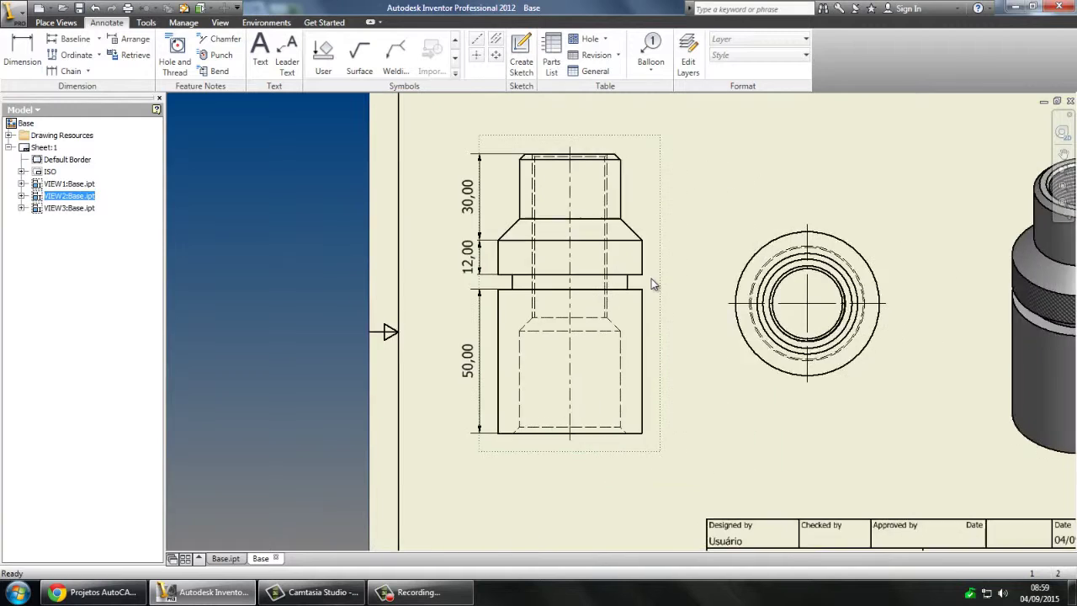
pyautogui.scroll(5, 652, 279)
pyautogui.click(564, 293)
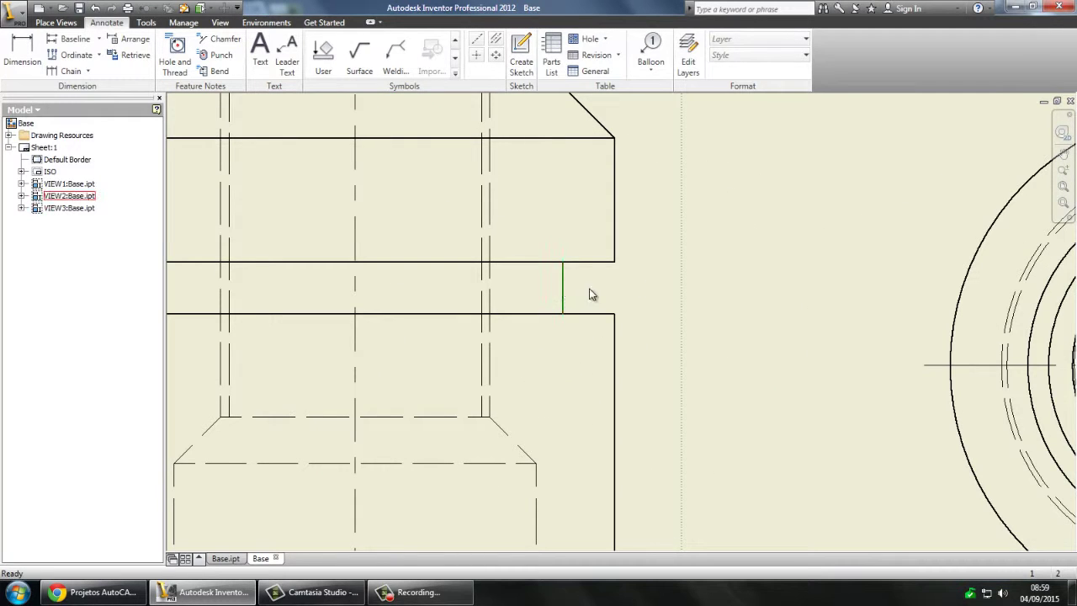
pyautogui.press('d')
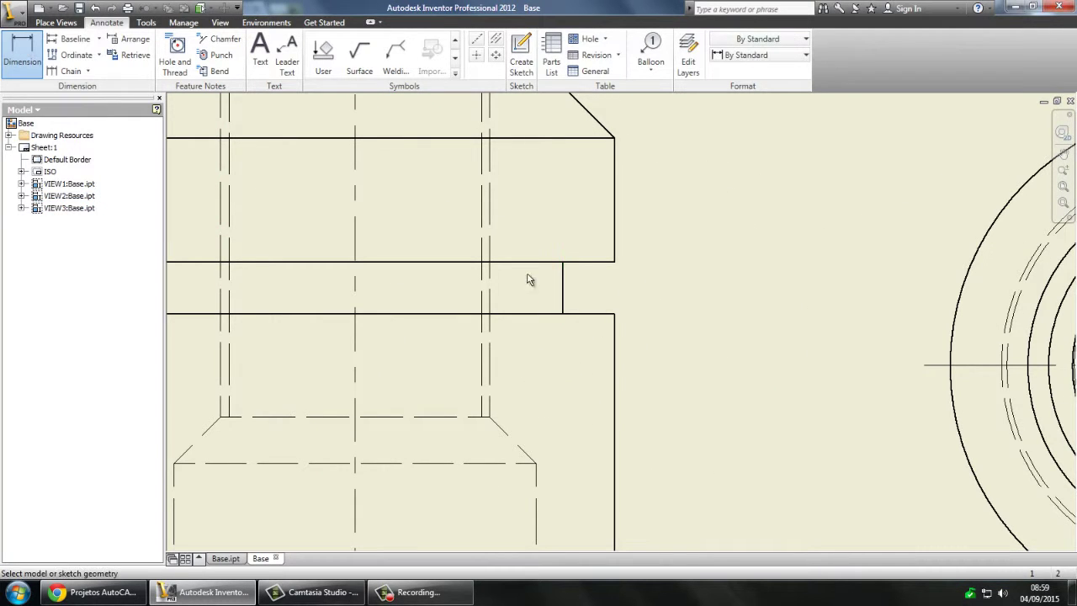
pyautogui.click(563, 294)
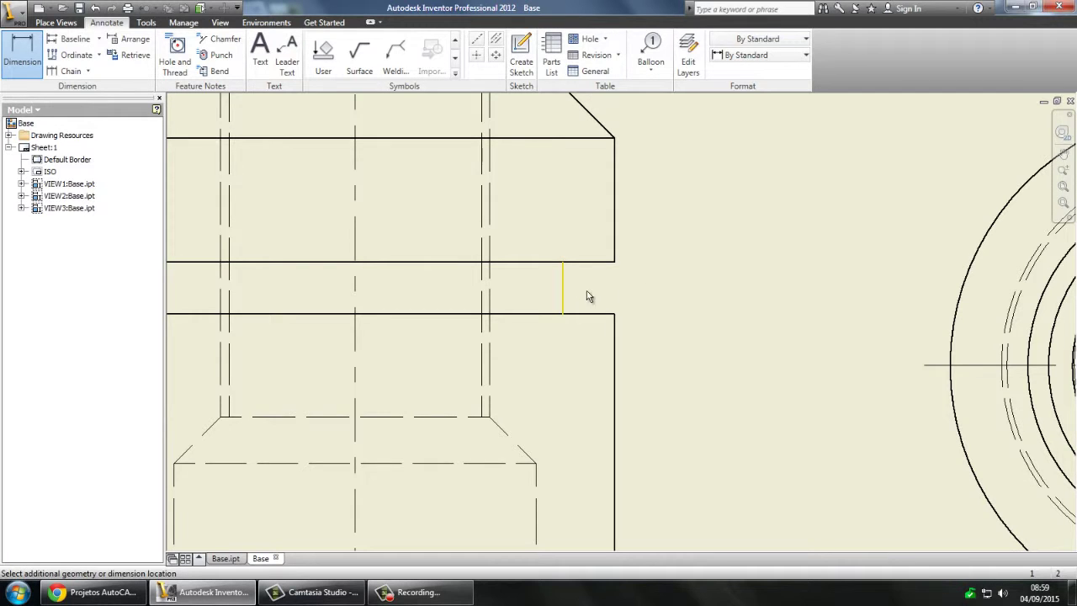
pyautogui.press('Escape')
# - Dimension the height of the side view's narrow groove below the collar, placing the dimension outside the right outline
pyautogui.press('d')
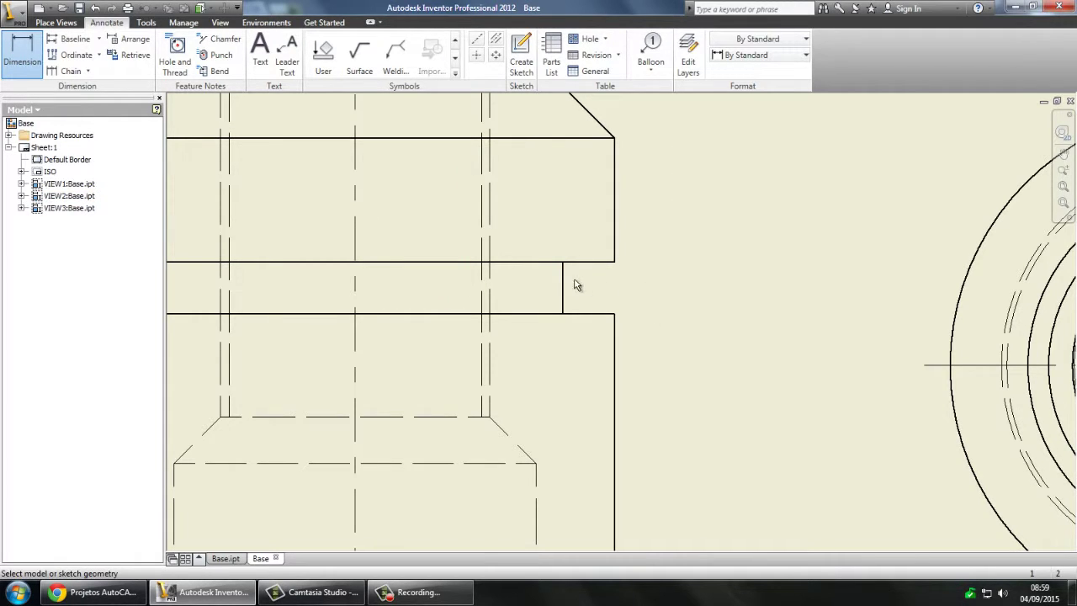
pyautogui.click(565, 279)
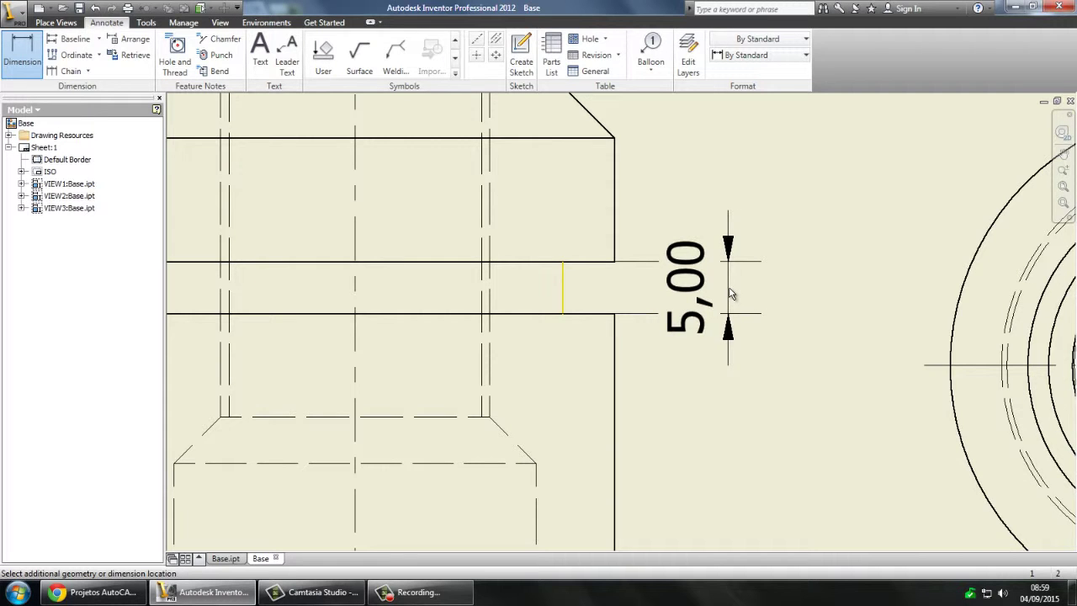
pyautogui.click(729, 292)
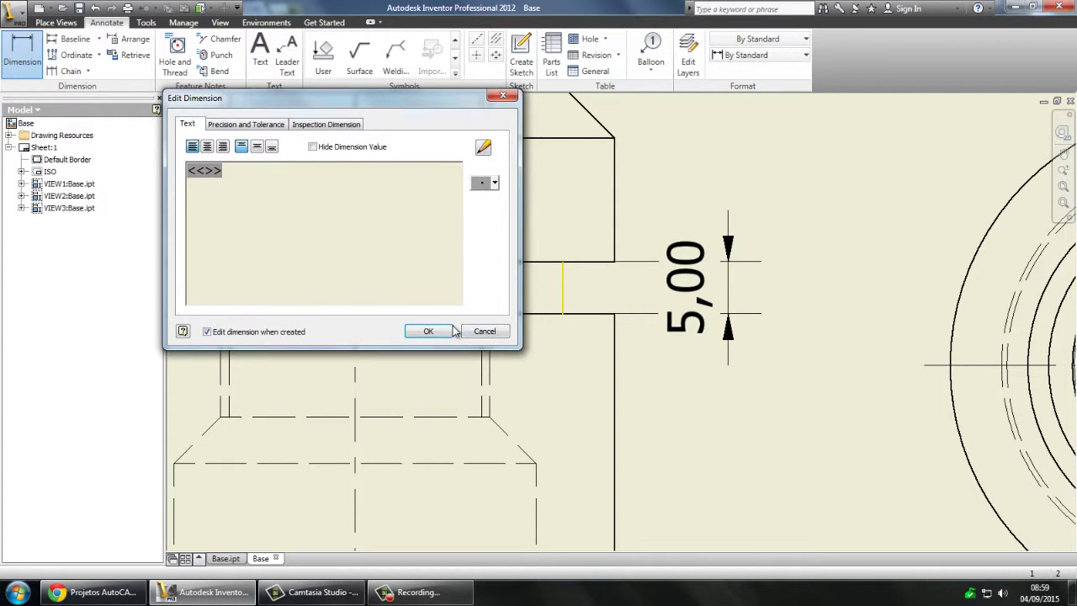
pyautogui.press('Return')
pyautogui.scroll(-5, 593, 355)
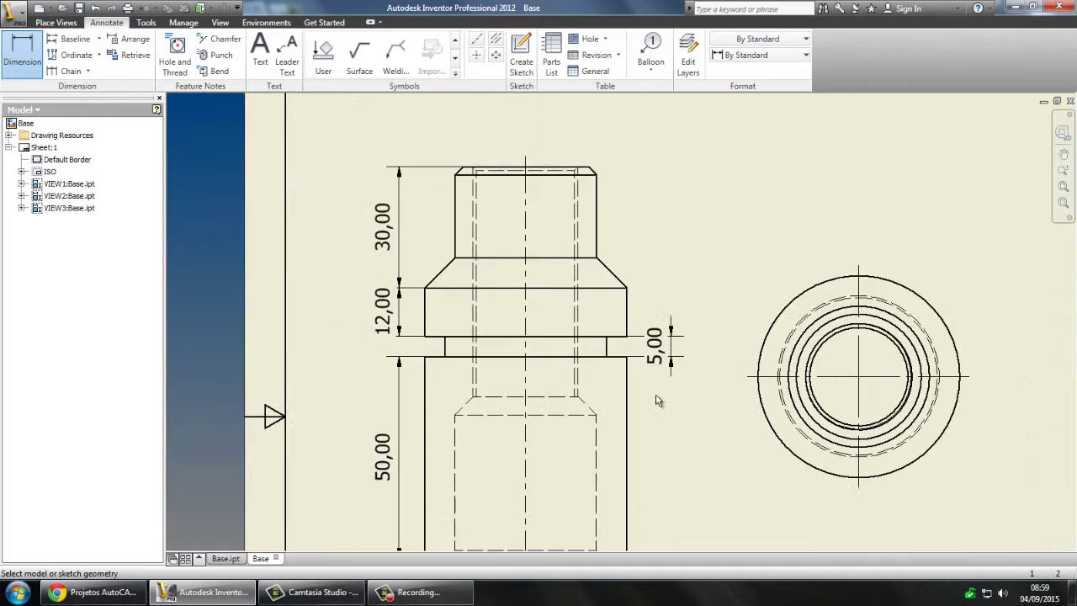
pyautogui.scroll(5, 647, 308)
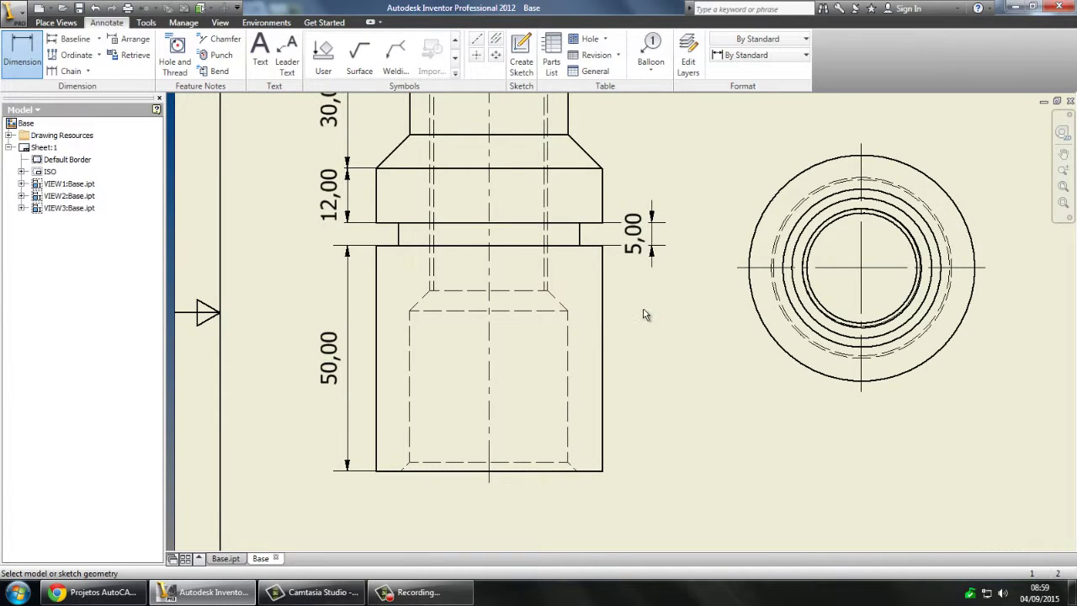
pyautogui.scroll(-3, 646, 315)
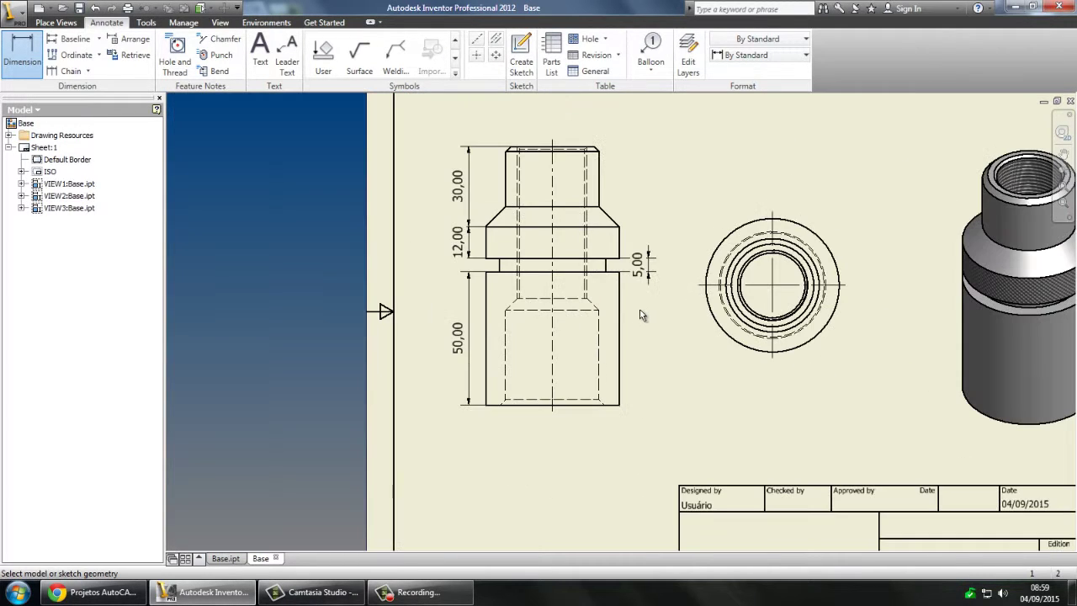
# - Check the blog's reference drawing for the remaining side view dimensions, and return to the Inventor drawing
pyautogui.click(99, 589)
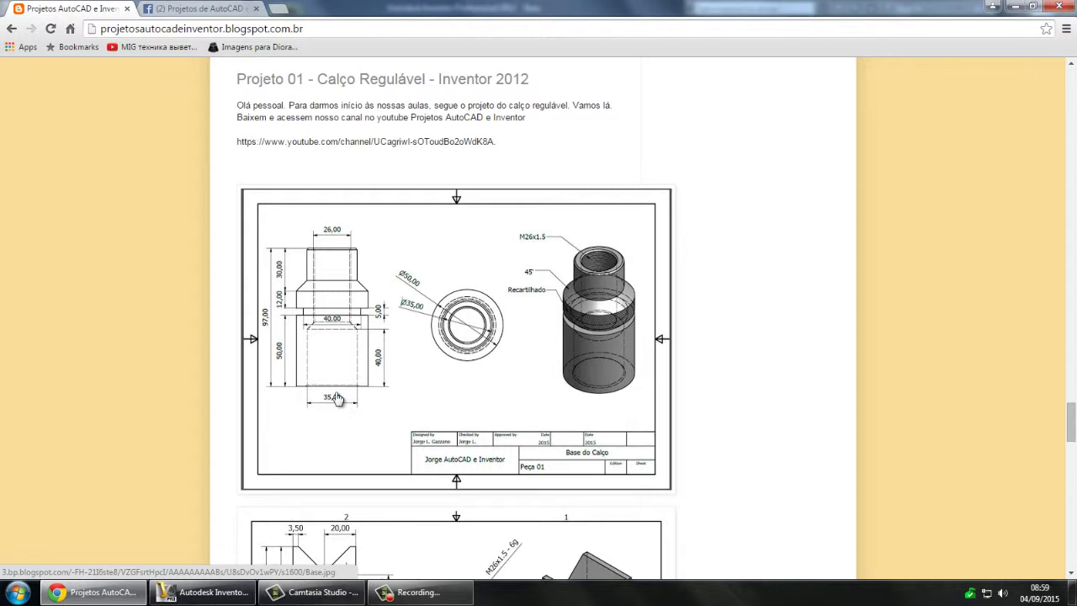
pyautogui.click(200, 9)
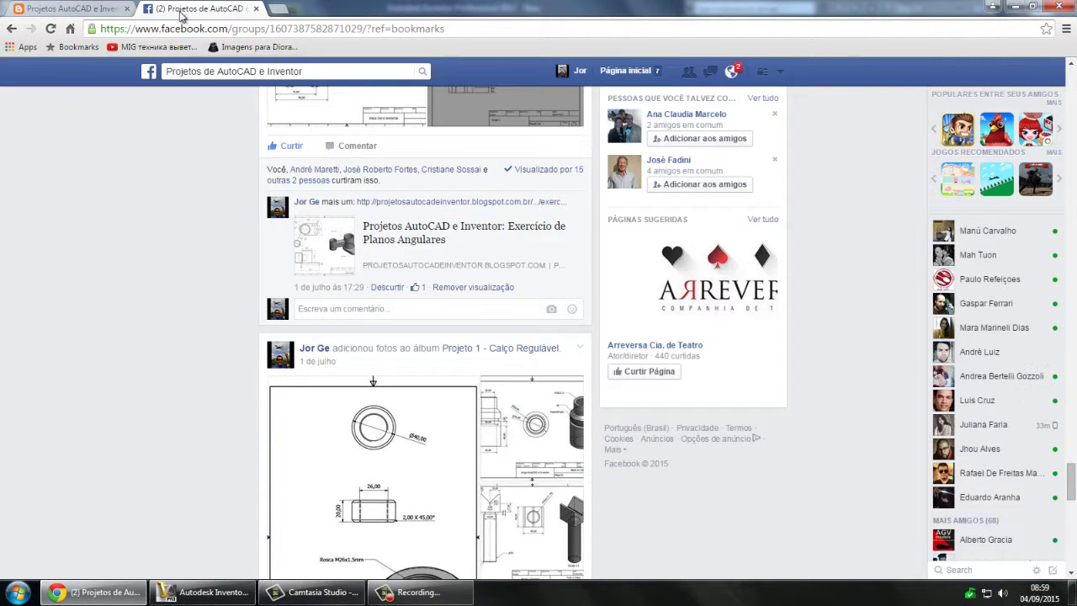
pyautogui.click(289, 593)
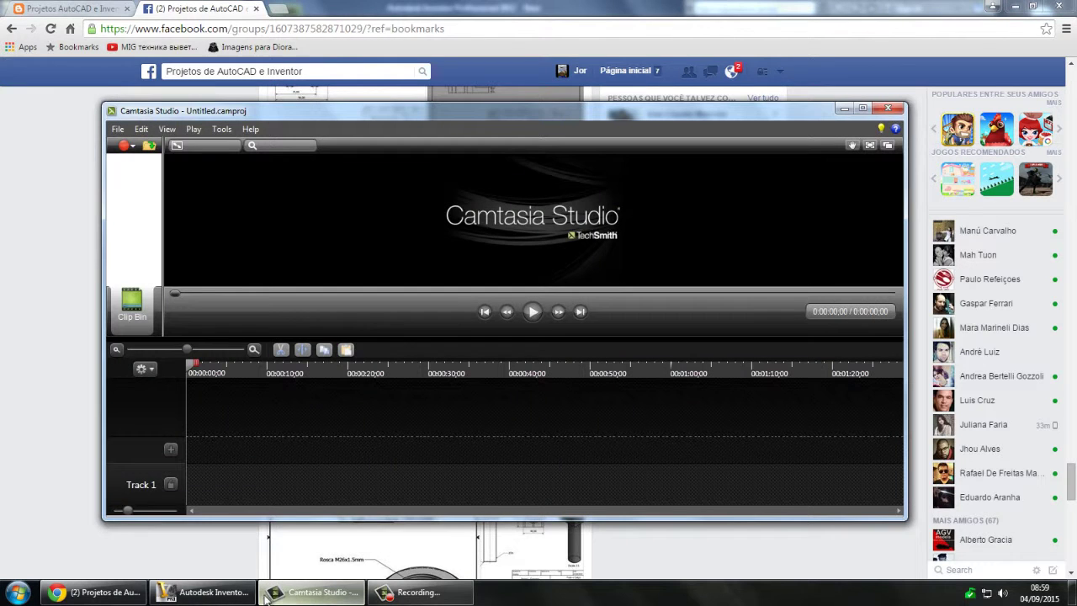
pyautogui.click(210, 592)
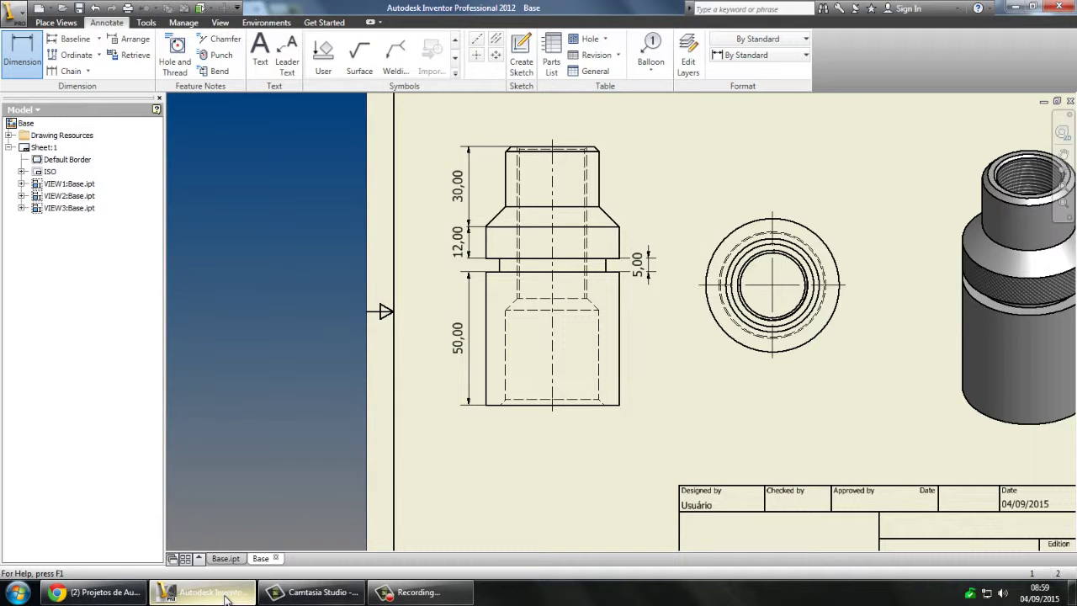
pyautogui.moveTo(658, 374); pyautogui.dragTo(620, 360, button='middle')
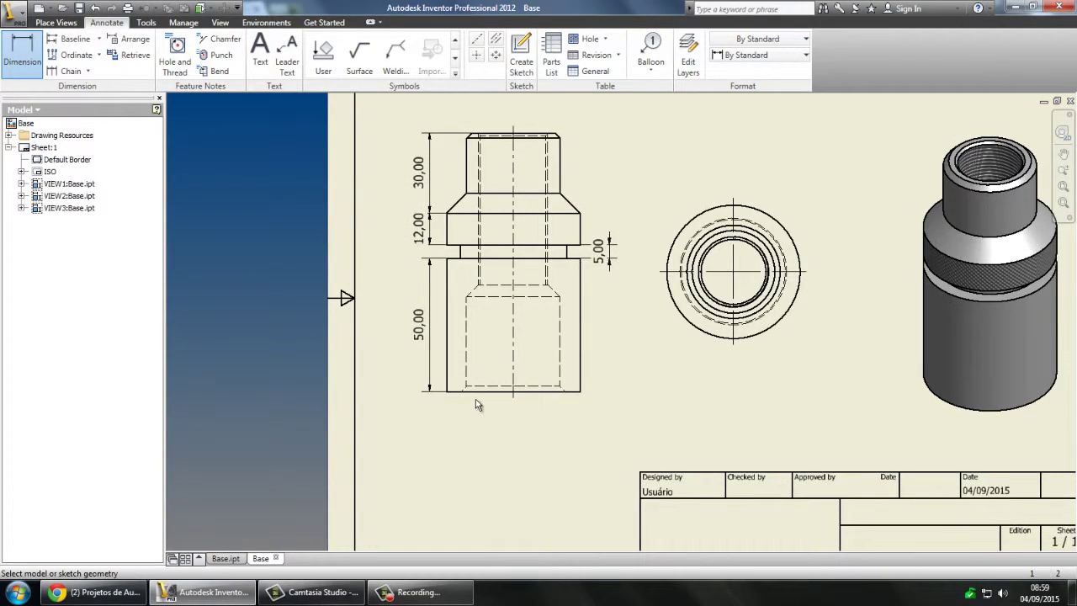
pyautogui.click(22, 52)
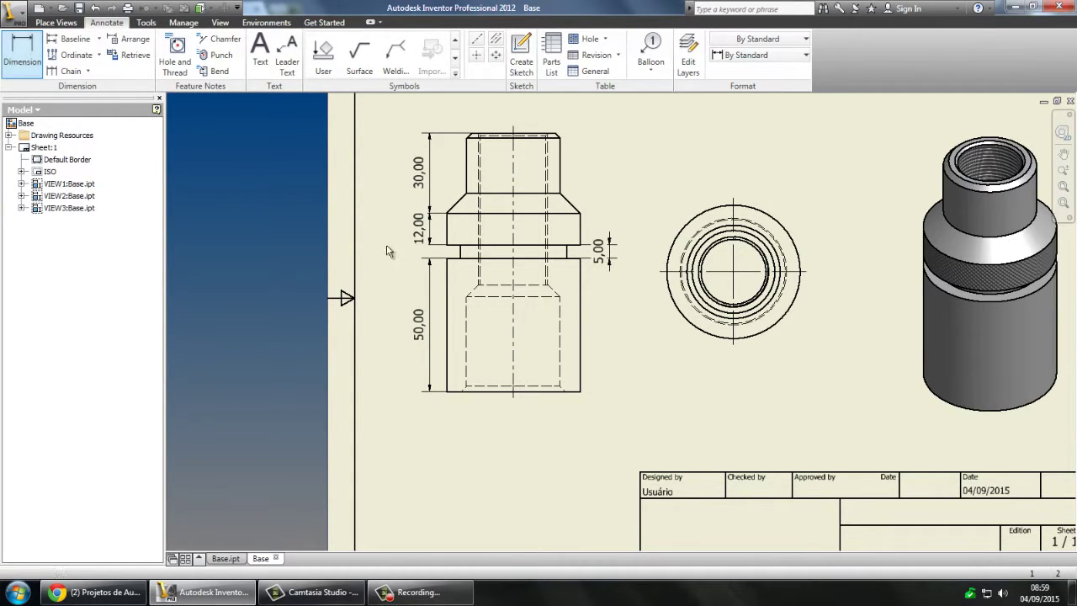
pyautogui.click(576, 391)
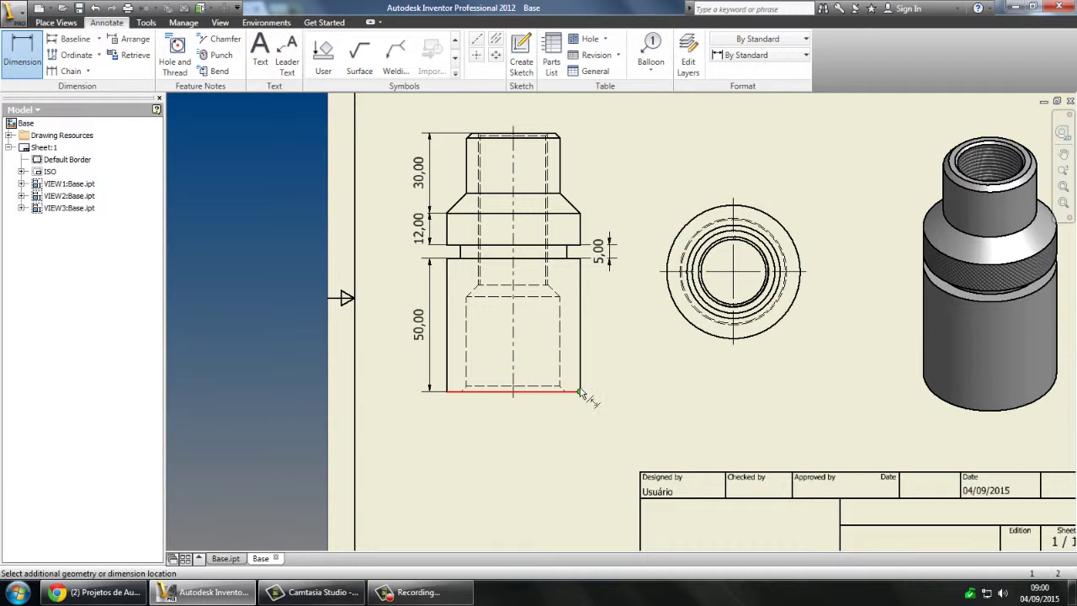
pyautogui.click(559, 300)
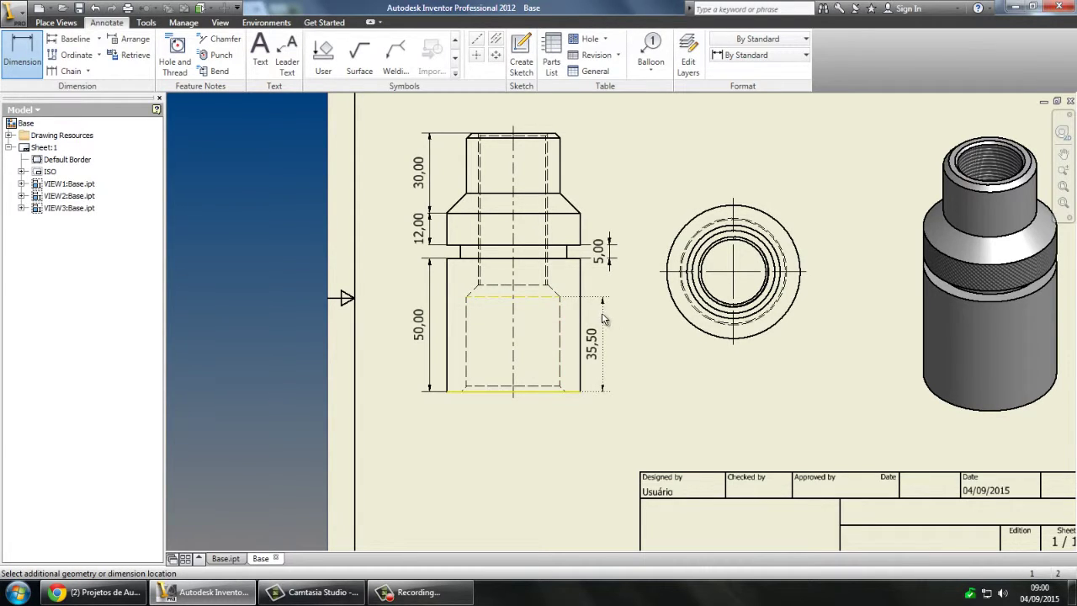
pyautogui.press('Escape')
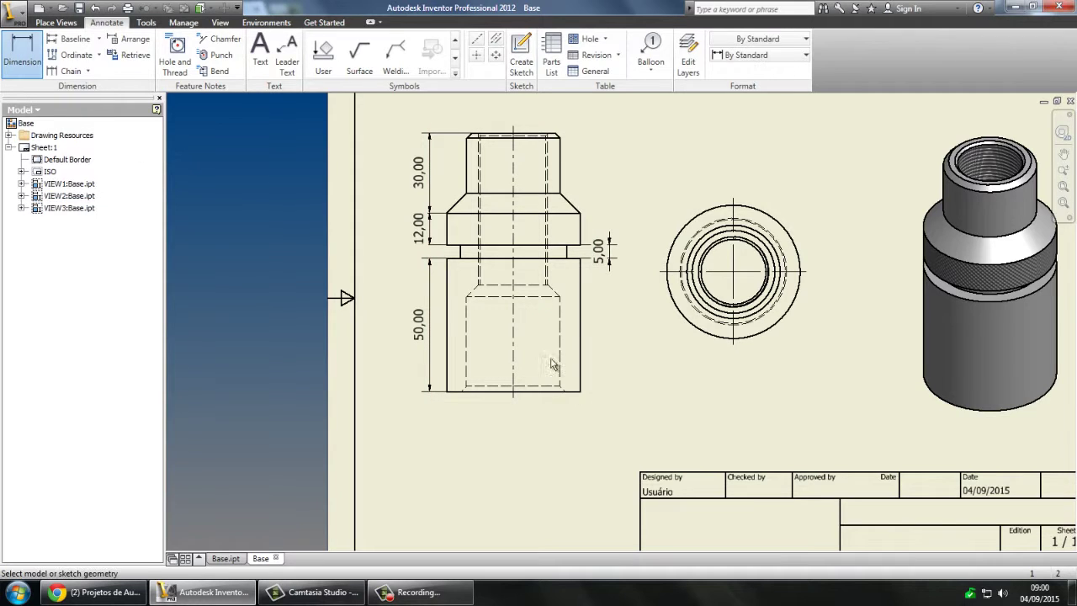
# - Dimension the lower bore's depth from the side view's bottom edge to the hidden line above its chamfer, outside the right outline
pyautogui.click(580, 362)
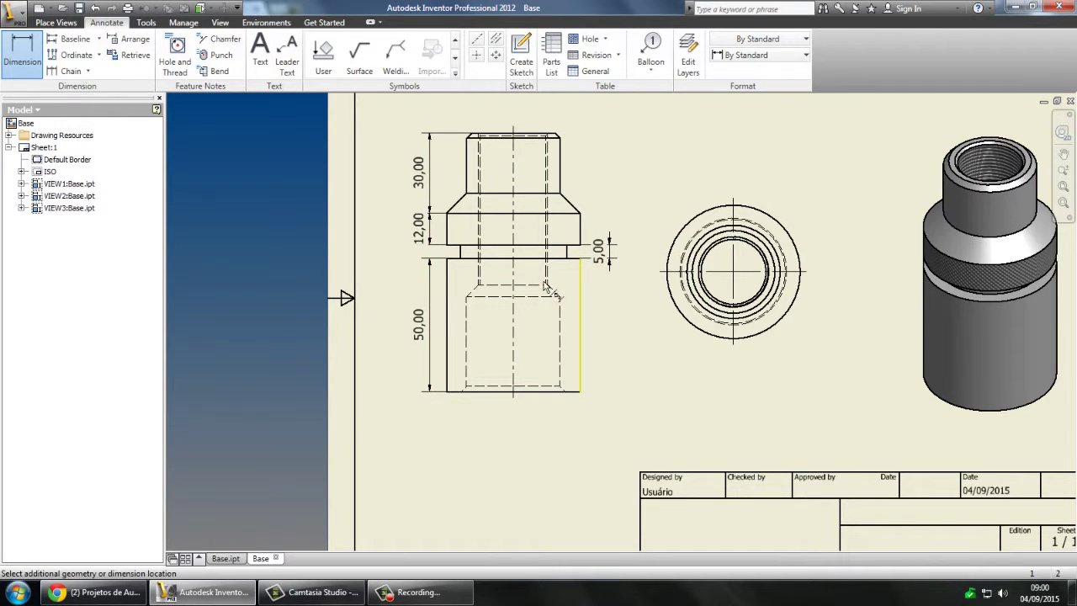
pyautogui.click(611, 290)
pyautogui.click(431, 330)
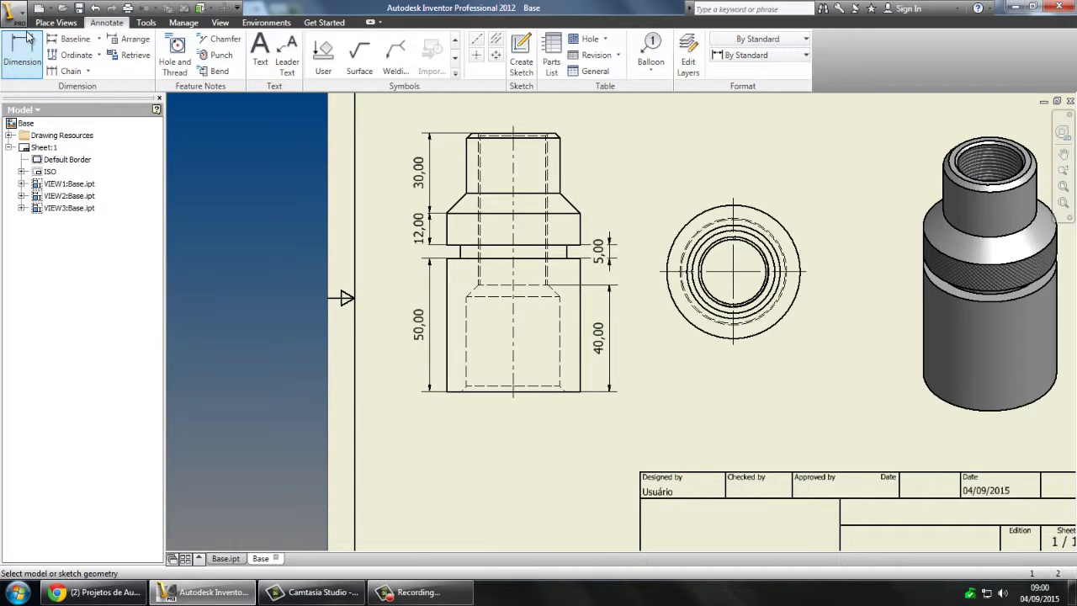
# - Dimension the width of the lower bore between its hidden side lines, placing the dimension below the side view
pyautogui.click(481, 388)
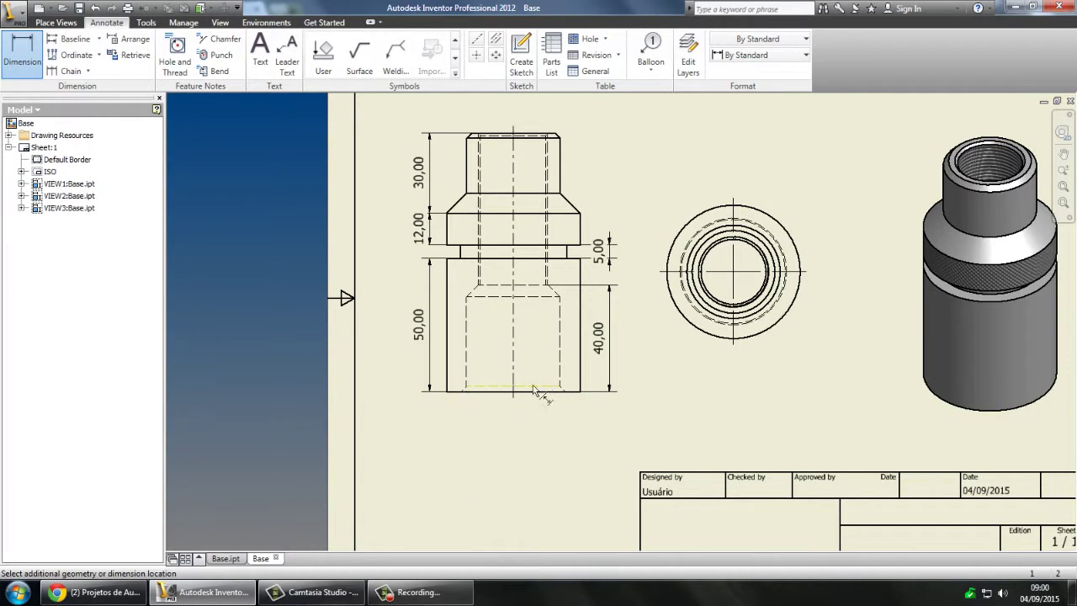
pyautogui.click(560, 388)
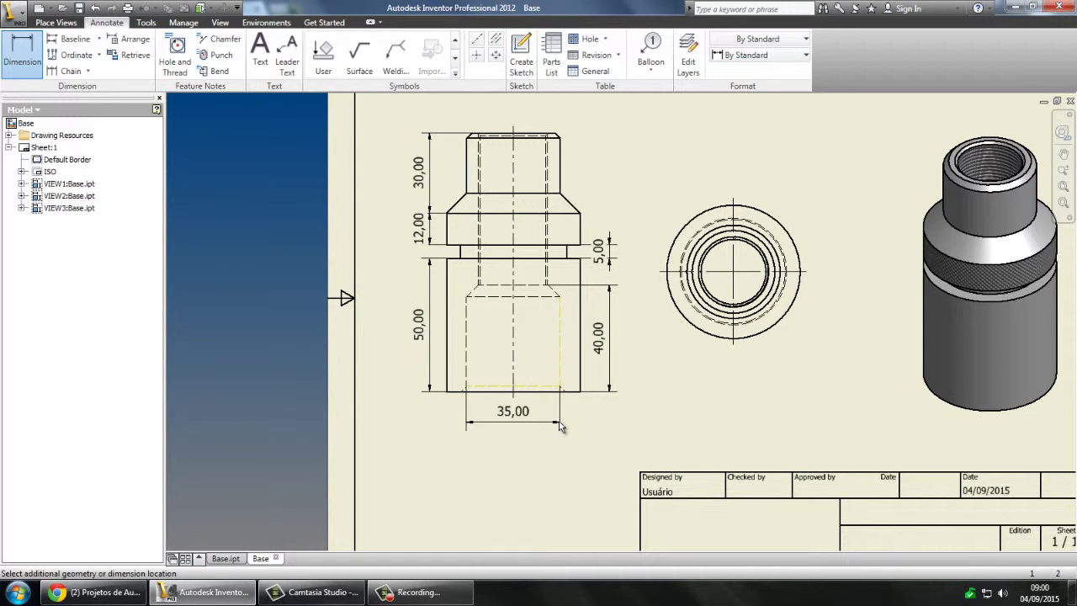
pyautogui.click(561, 429)
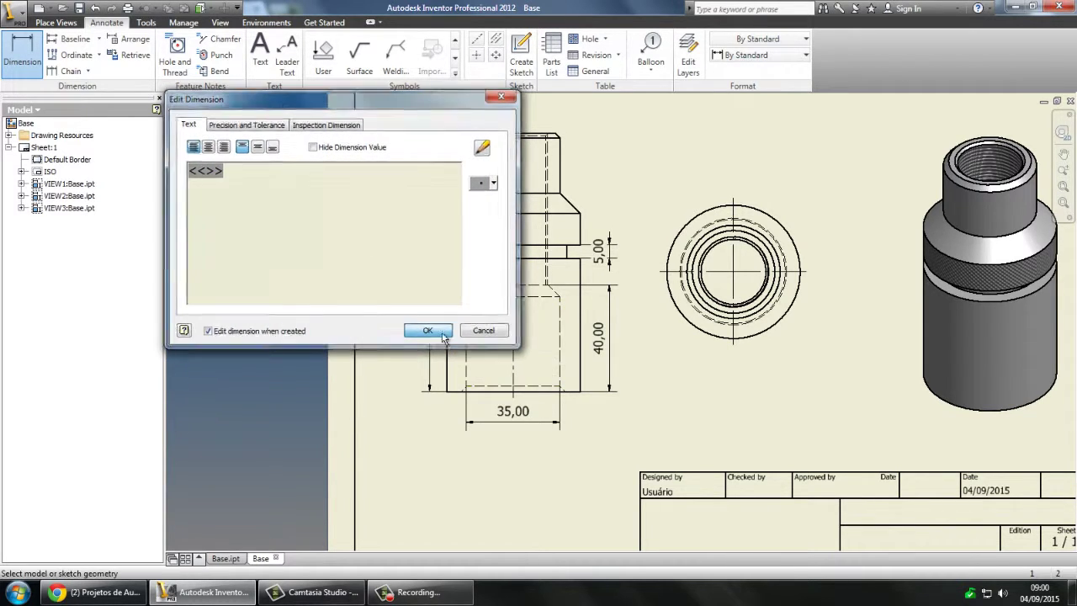
pyautogui.click(428, 331)
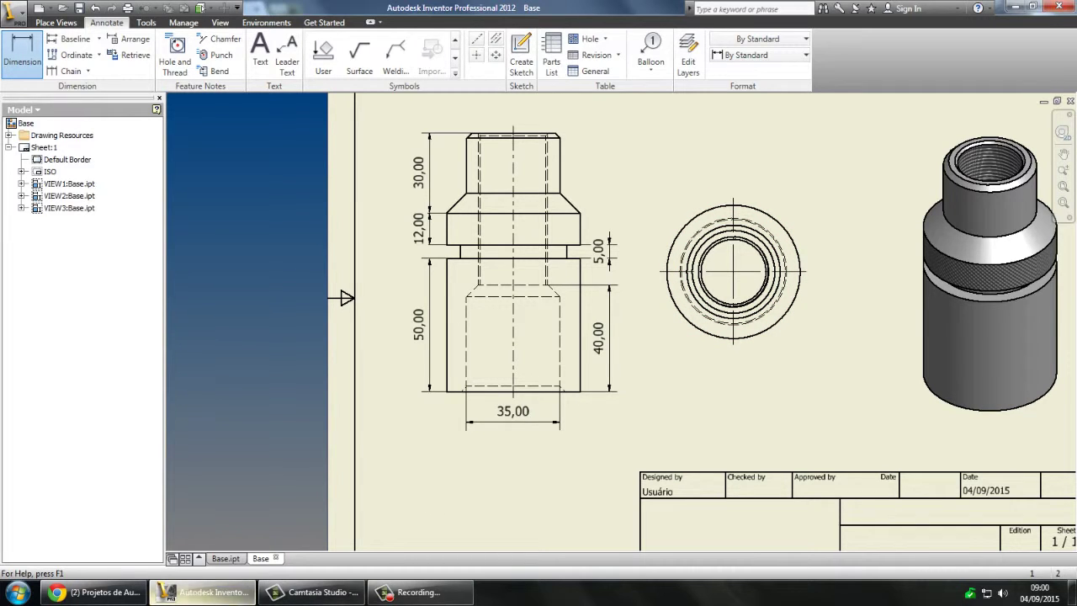
# - Check the blog's reference drawing of the base in the browser for the remaining dimensions, and return to the Inventor drawing
pyautogui.click(104, 594)
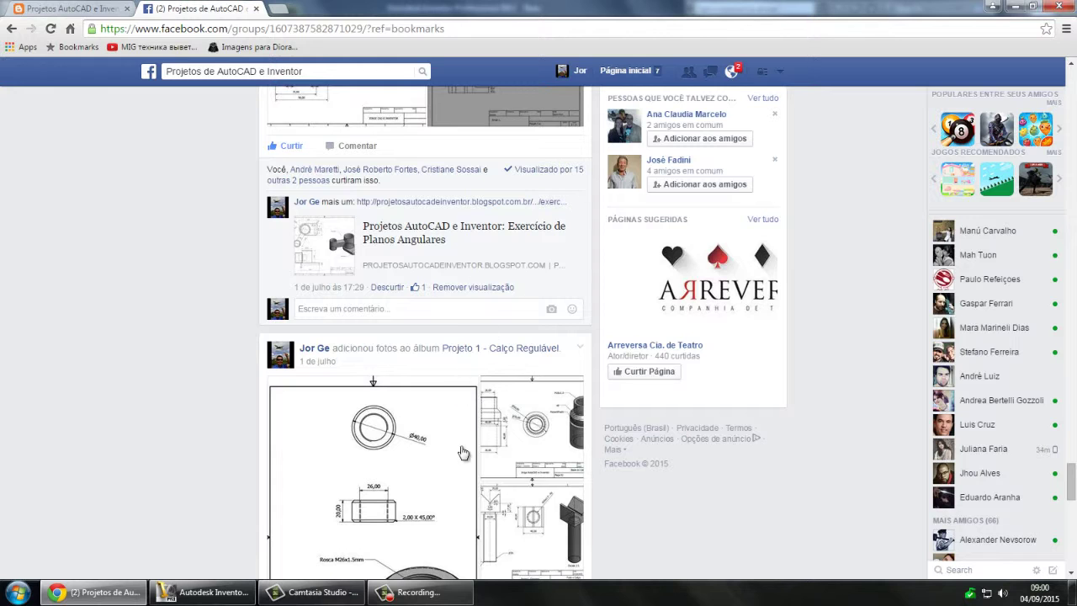
pyautogui.scroll(-3, 538, 429)
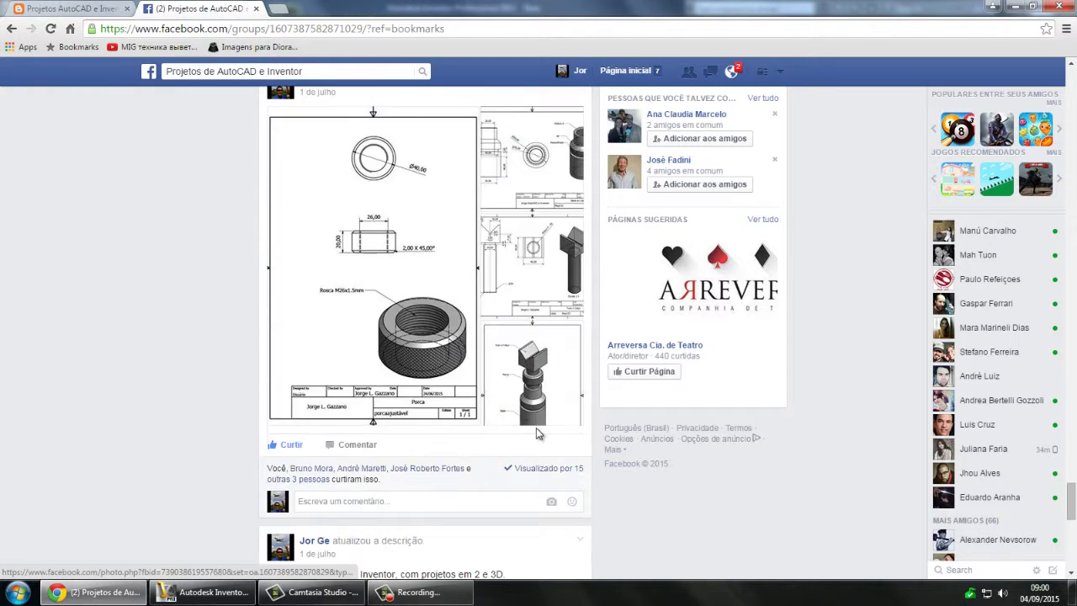
pyautogui.scroll(3, 537, 429)
pyautogui.click(275, 120)
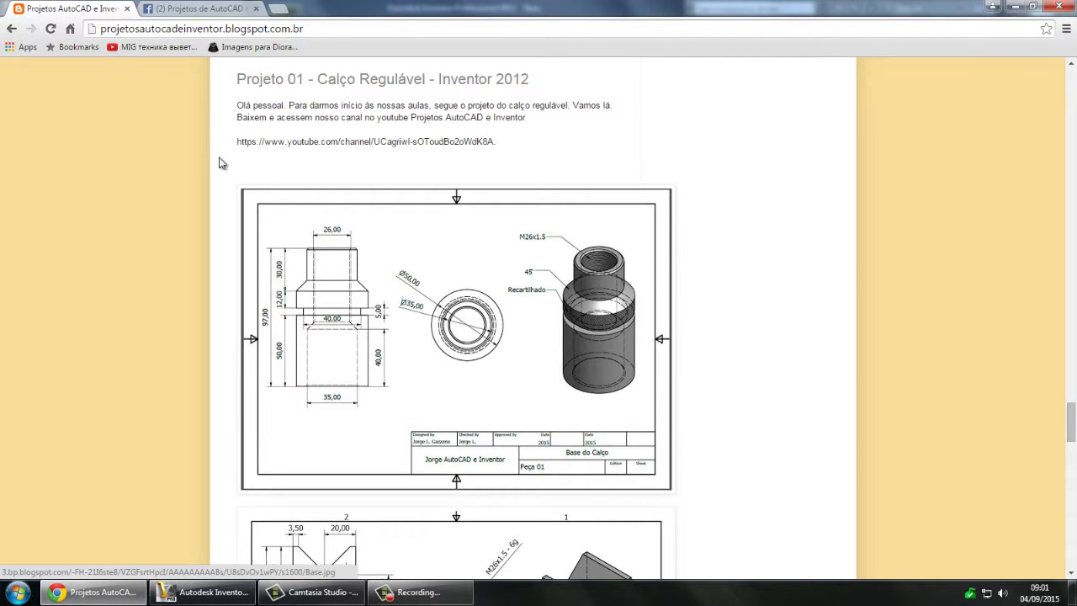
pyautogui.click(229, 594)
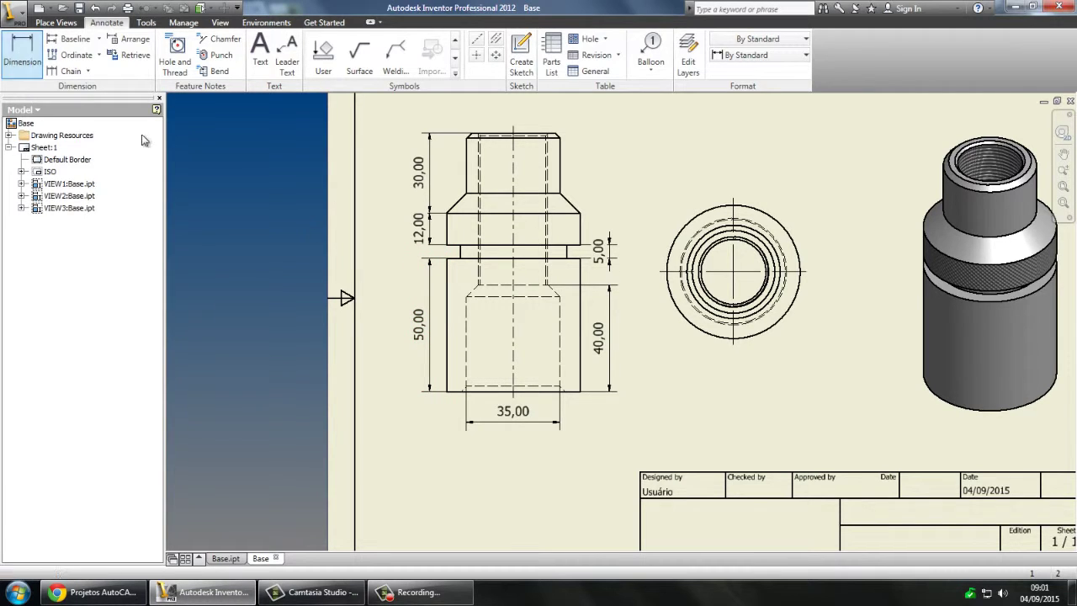
# - Dimension the width of the narrow groove below the collar in the side view, placing the dimension just below the groove
pyautogui.click(464, 261)
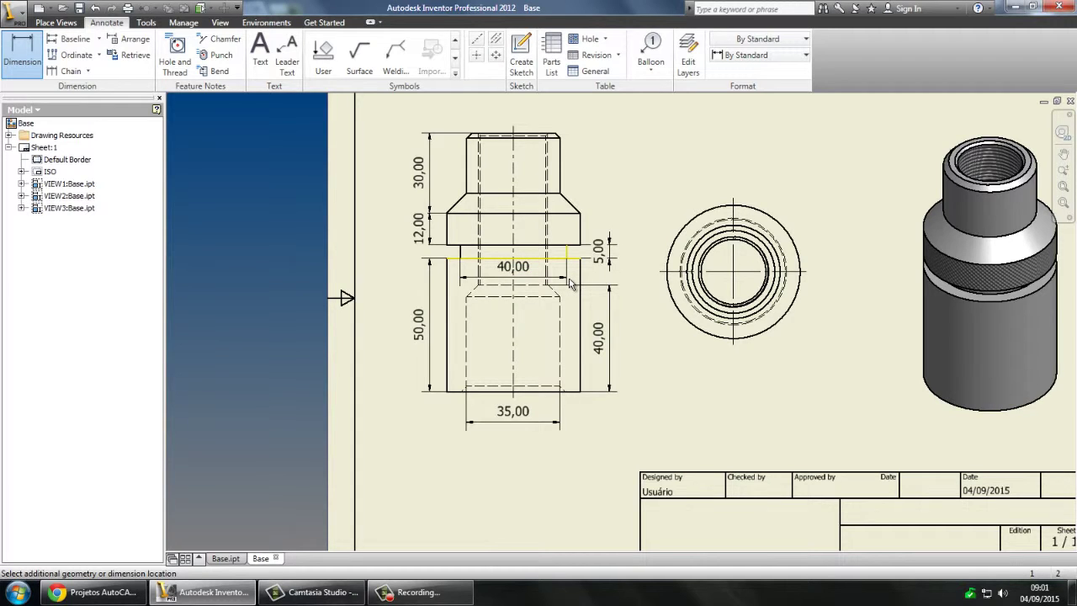
pyautogui.click(569, 285)
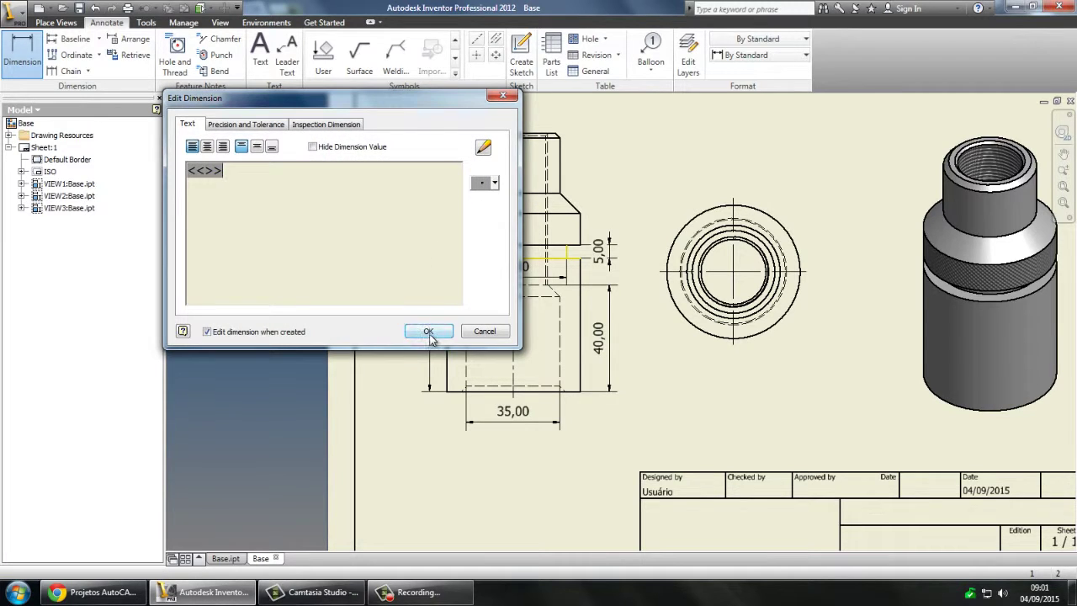
pyautogui.click(429, 331)
# - Dimension the height of the lower bore's right chamfer in the side view, placing the dimension outside the bore depth dimension
pyautogui.scroll(-5, 590, 440)
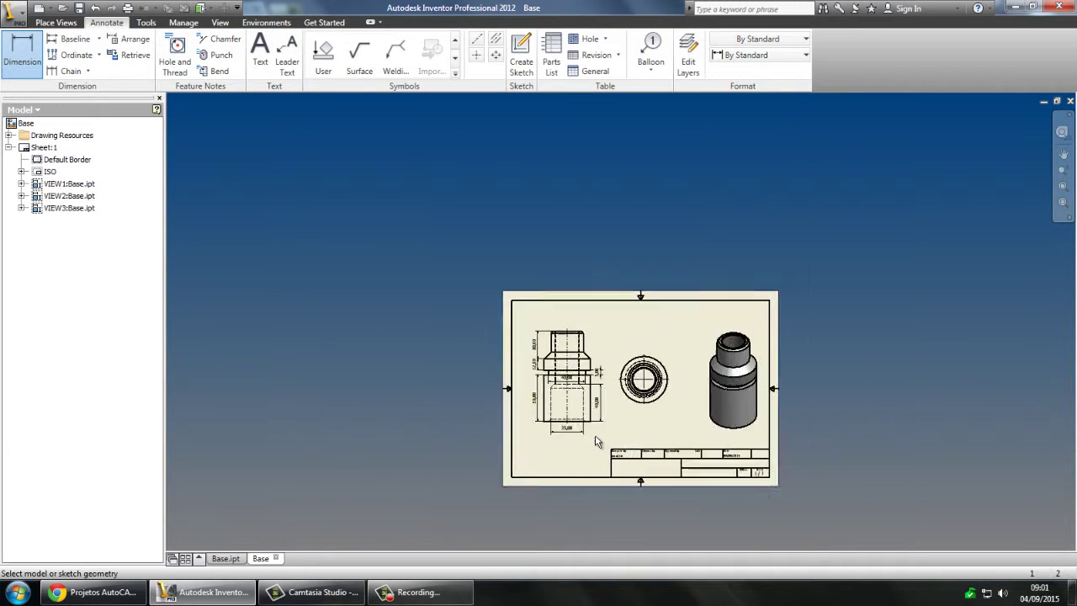
pyautogui.scroll(10, 596, 441)
pyautogui.scroll(-2, 542, 387)
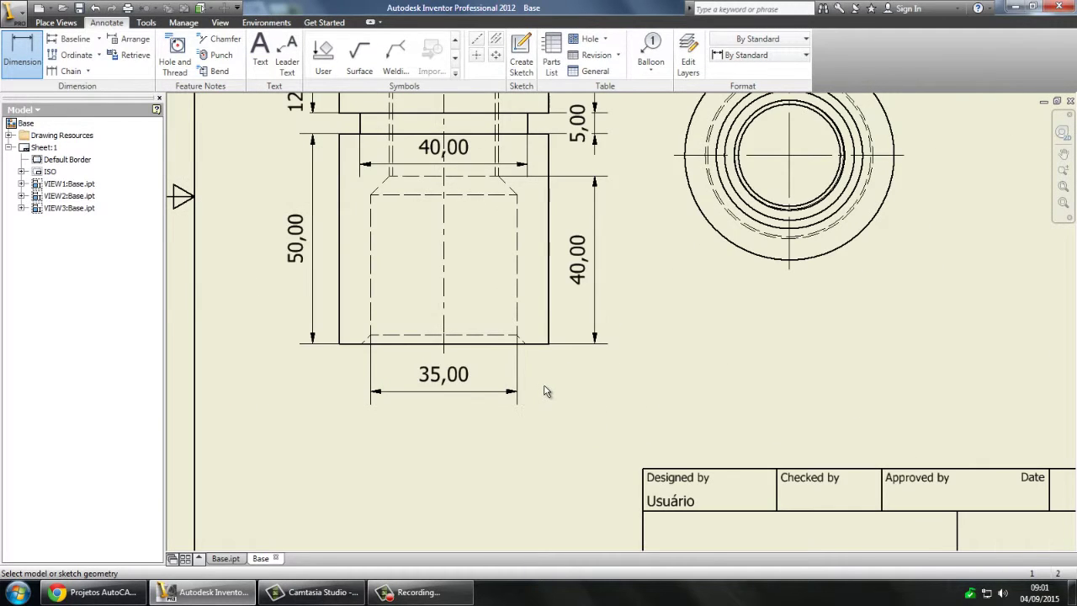
pyautogui.scroll(3, 543, 387)
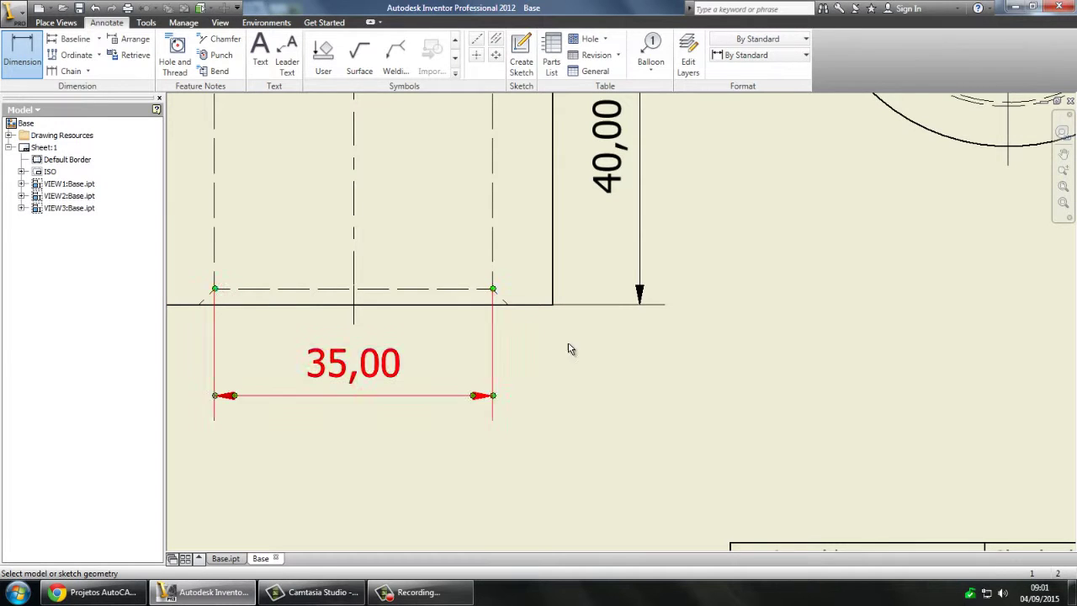
pyautogui.scroll(-3, 560, 369)
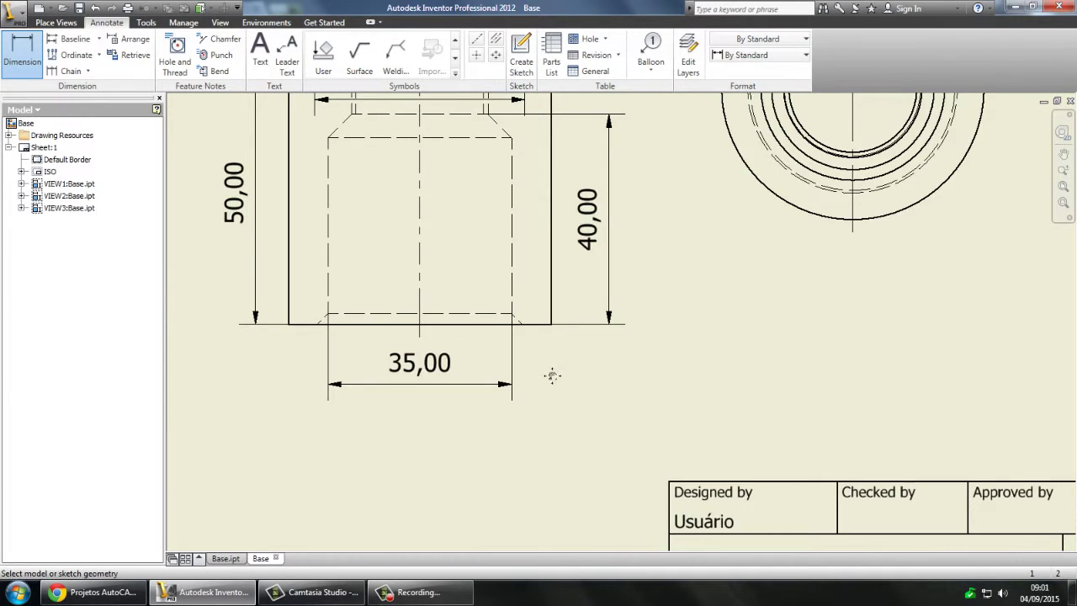
pyautogui.moveTo(553, 373); pyautogui.dragTo(560, 359, button='middle')
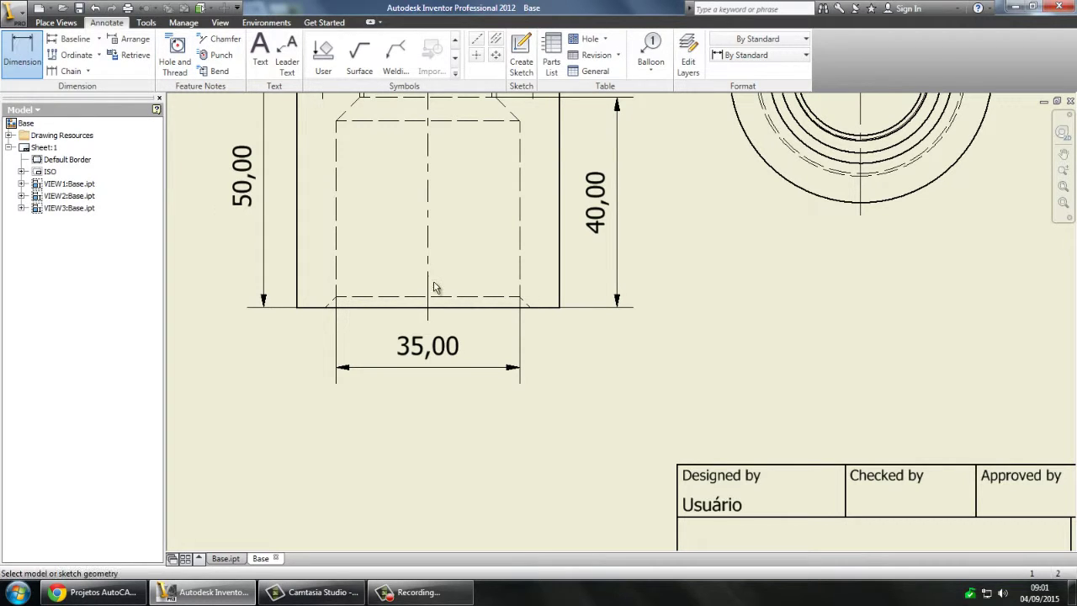
pyautogui.click(520, 298)
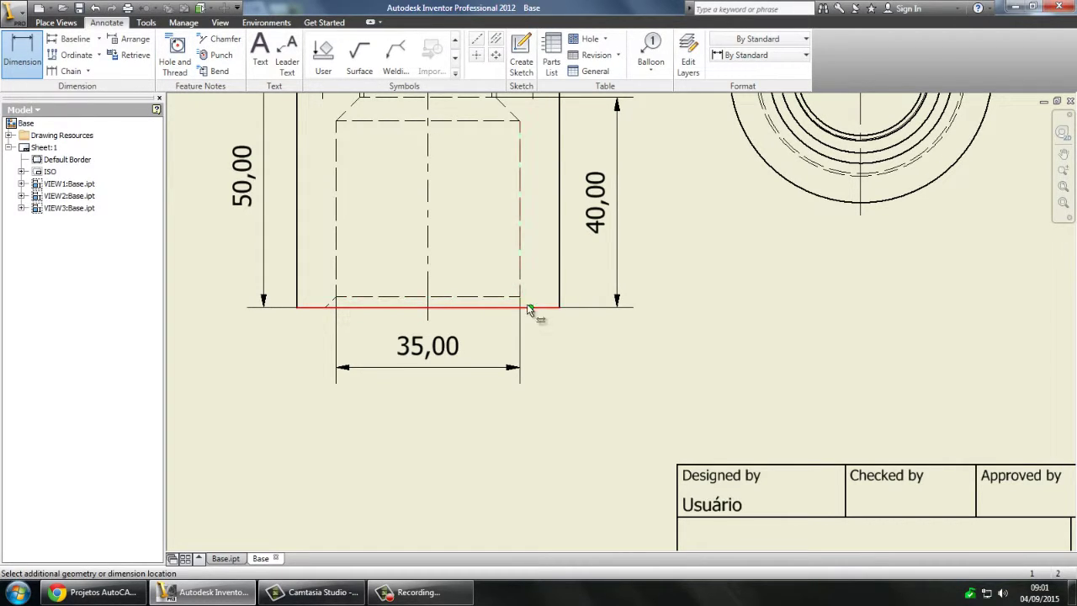
pyautogui.click(534, 308)
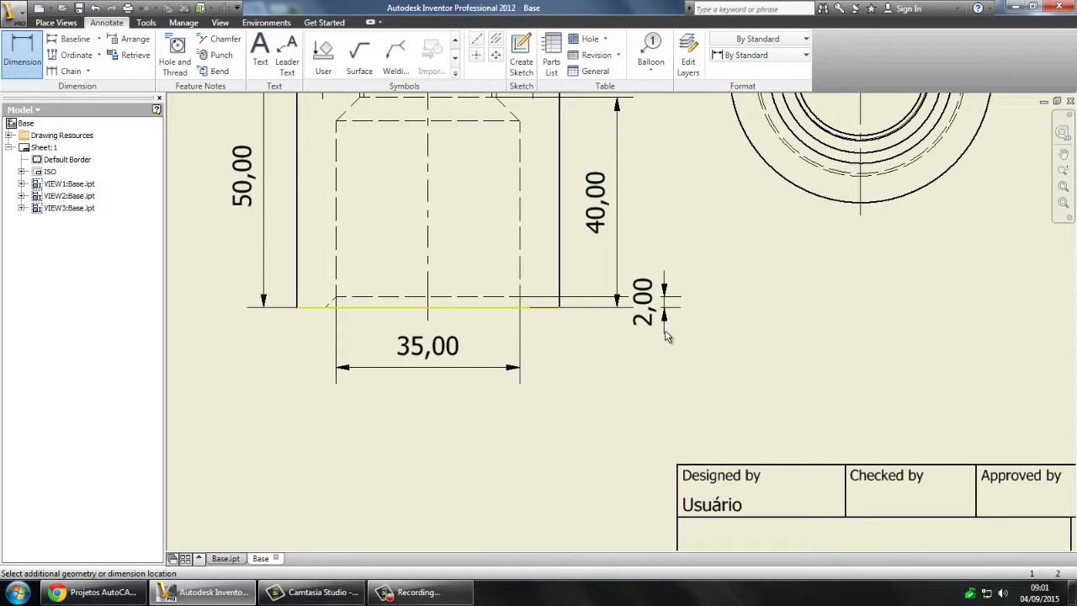
pyautogui.click(664, 336)
pyautogui.click(422, 332)
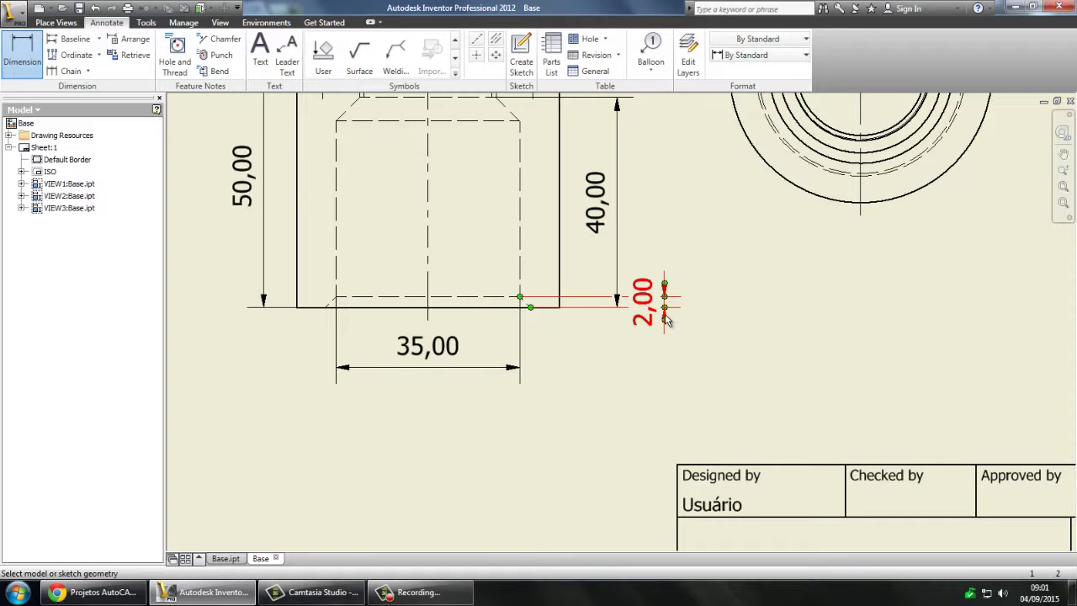
# - Try to add a chamfer note to the lower bore's right chamfer, using the side view's bottom edge as reference
pyautogui.click(224, 45)
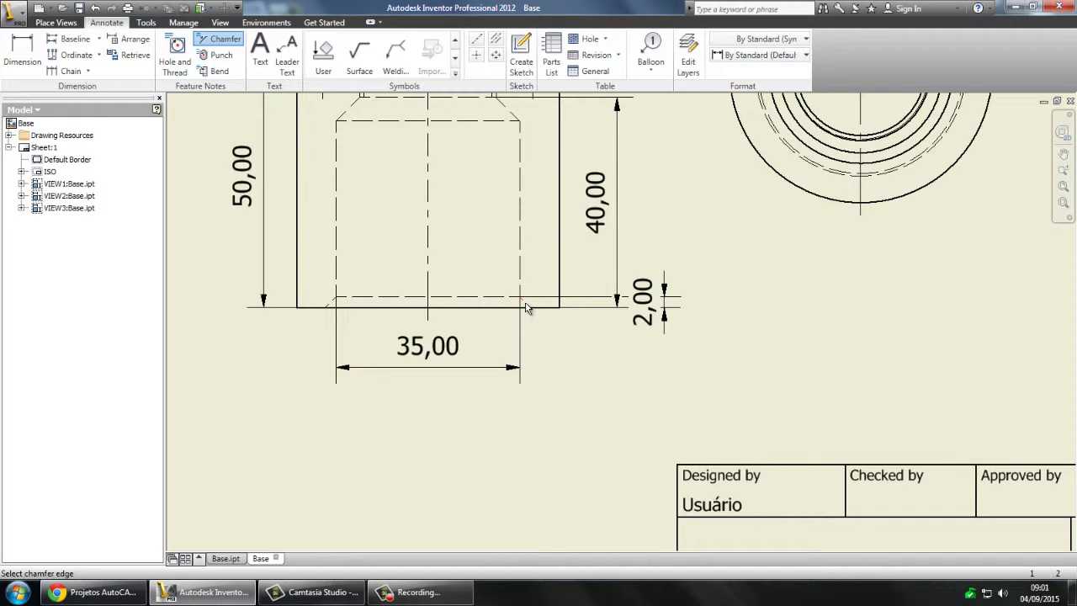
pyautogui.click(526, 307)
pyautogui.click(540, 308)
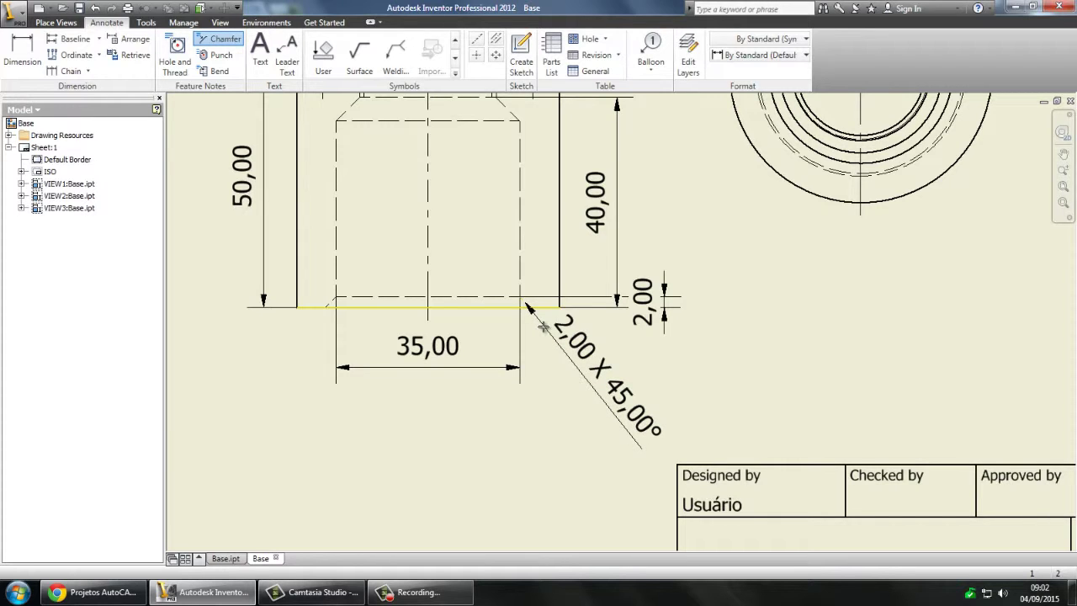
pyautogui.click(543, 327)
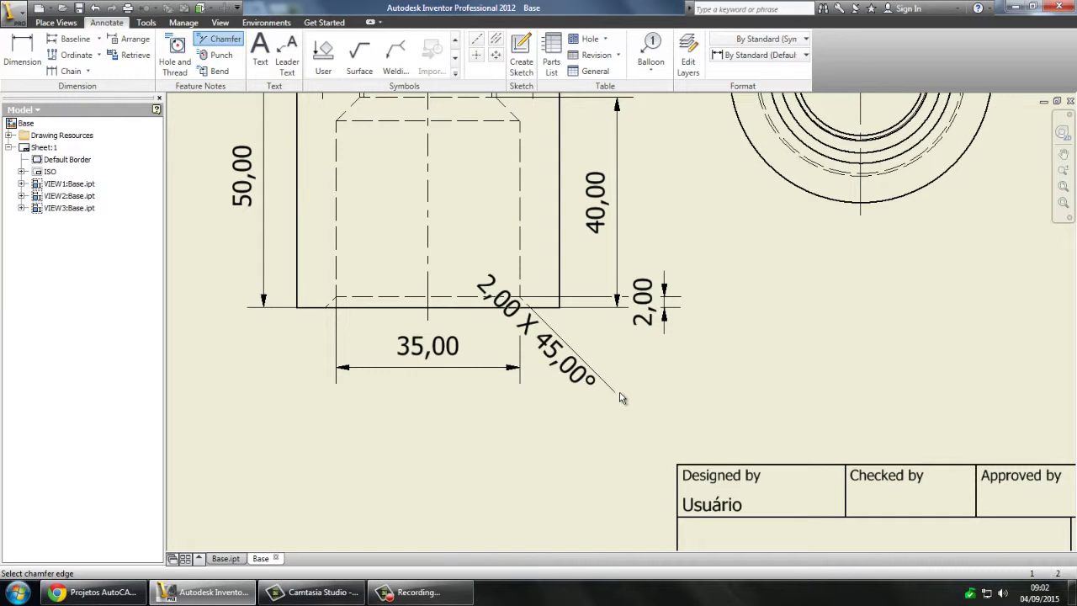
pyautogui.press('Escape')
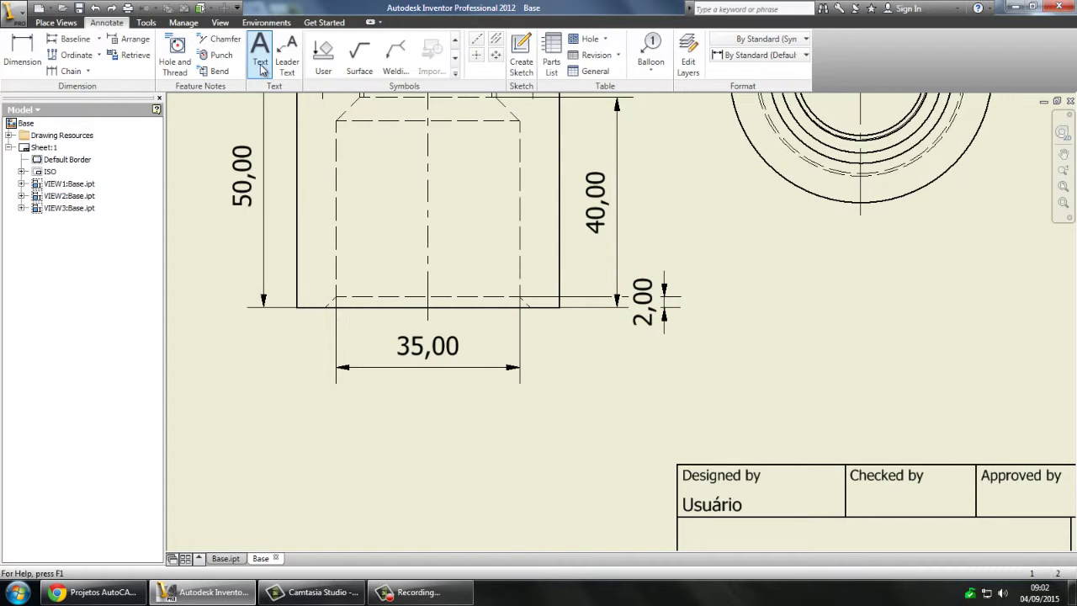
# - Add a chamfer note to the lower bore's left chamfer, referenced to the hidden horizontal line, and delete the right chamfer's height dimension
pyautogui.click(217, 38)
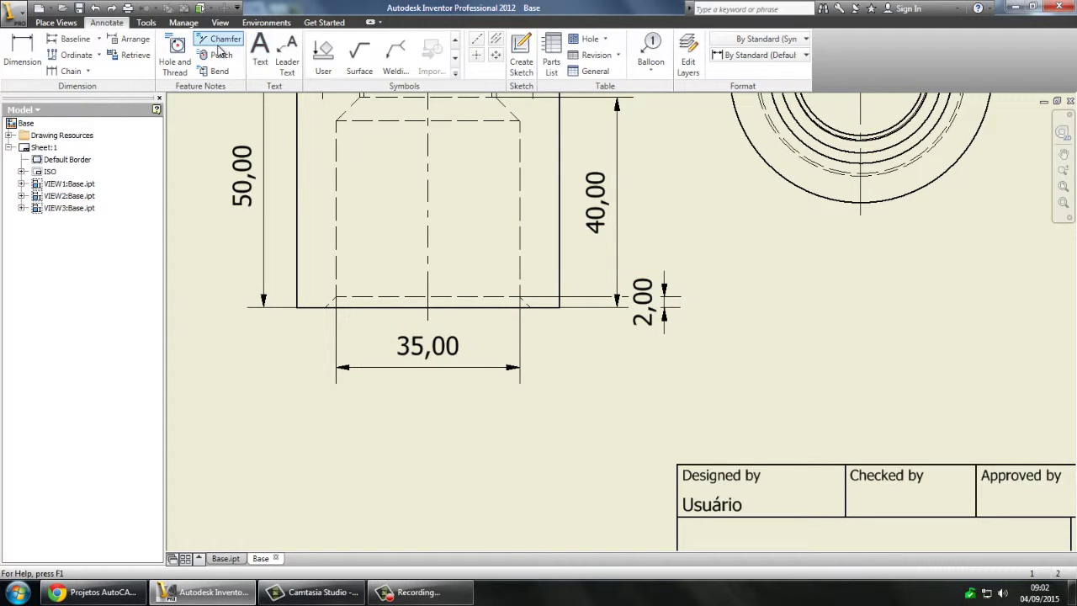
pyautogui.click(330, 306)
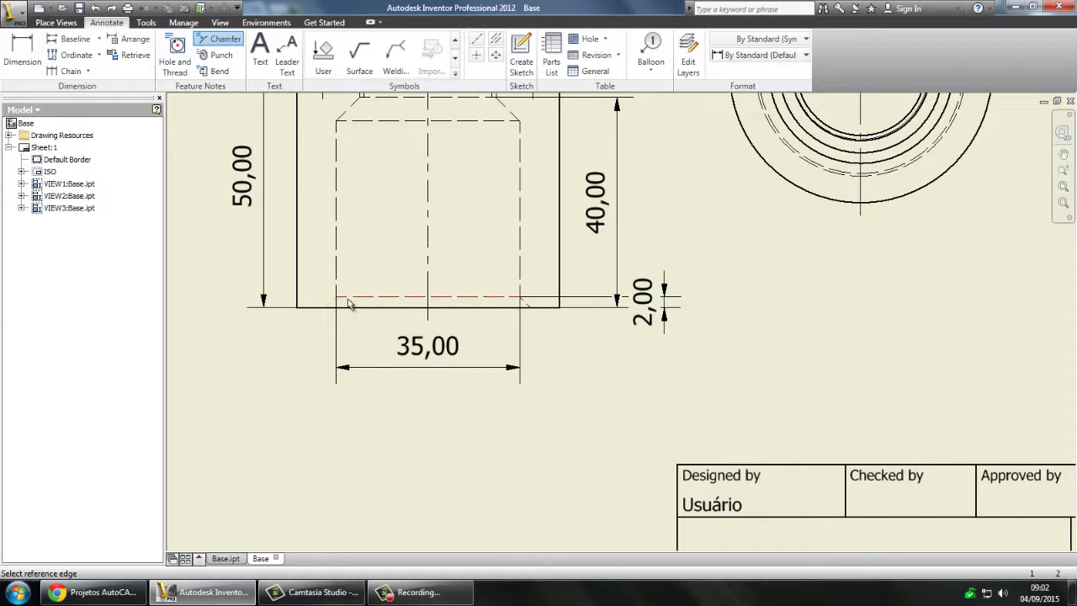
pyautogui.click(348, 298)
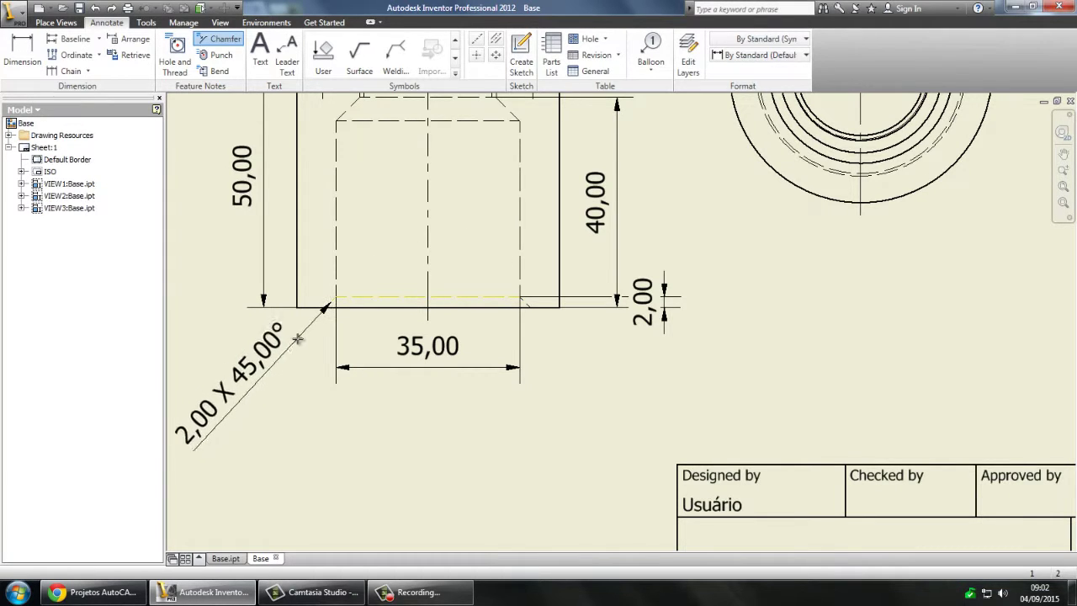
pyautogui.click(291, 348)
pyautogui.click(292, 353)
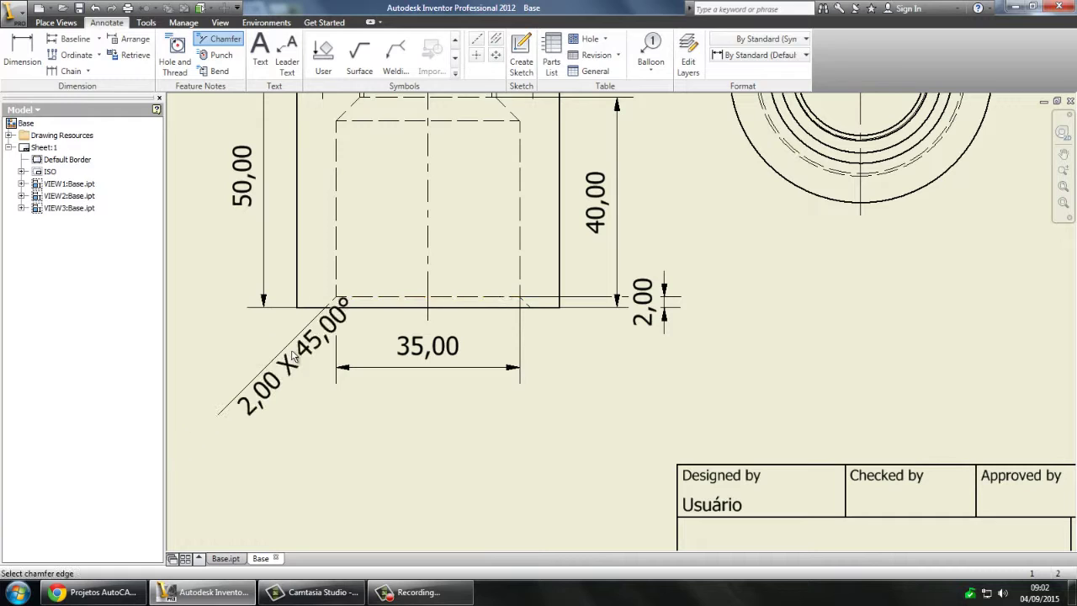
pyautogui.press('Escape')
pyautogui.click(664, 324)
pyautogui.press('Delete')
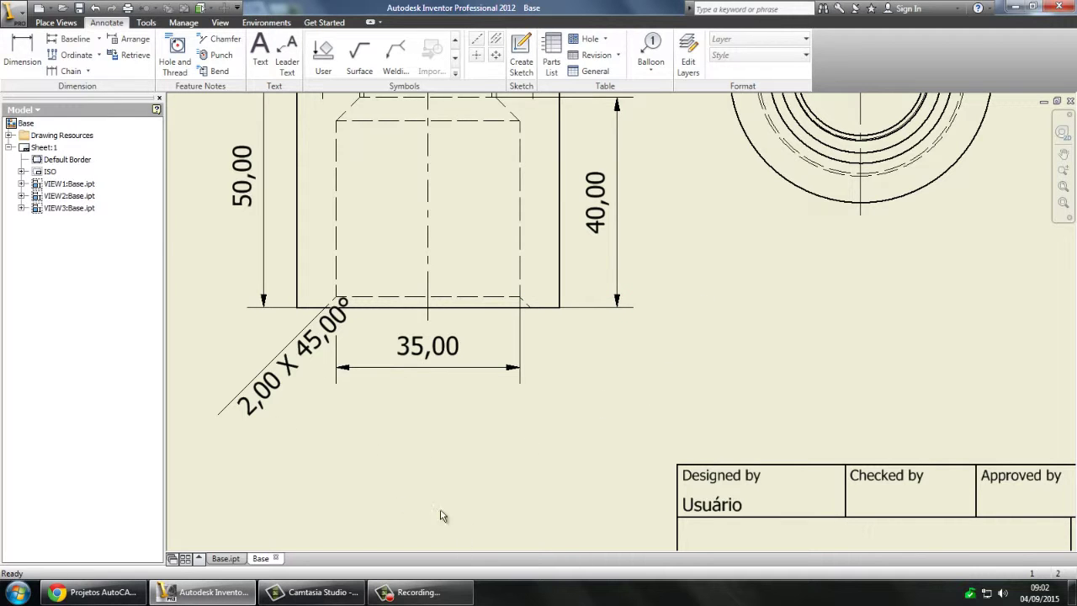
# - Move the lower bore's chamfer note diagonally outward, below and left of the side view, clear of the outline and bore width dimension
pyautogui.scroll(-2, 399, 503)
pyautogui.scroll(4, 382, 489)
pyautogui.scroll(-1, 495, 433)
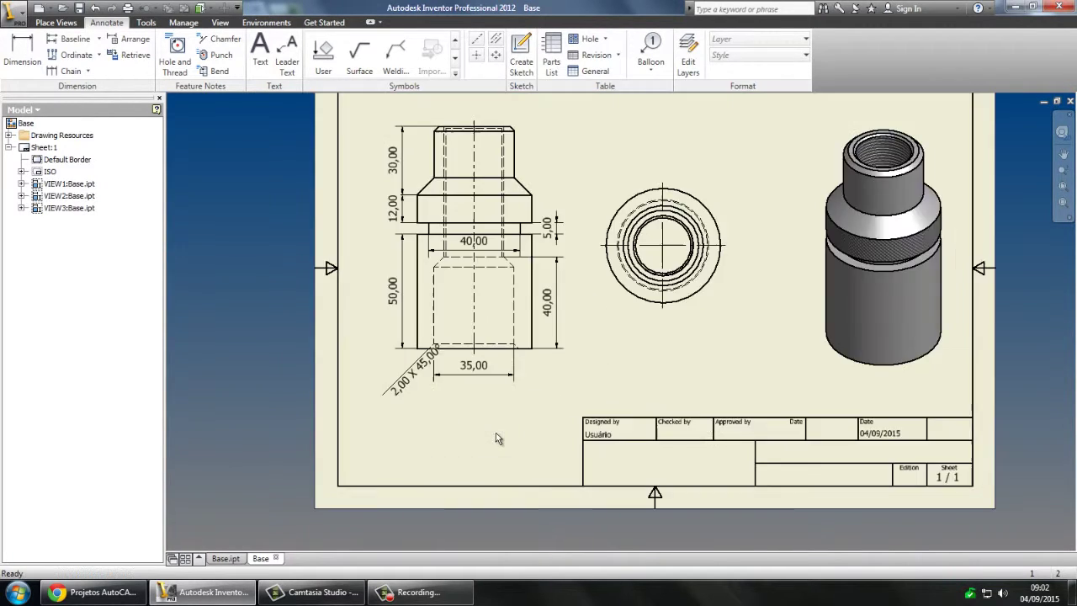
pyautogui.scroll(-2, 471, 438)
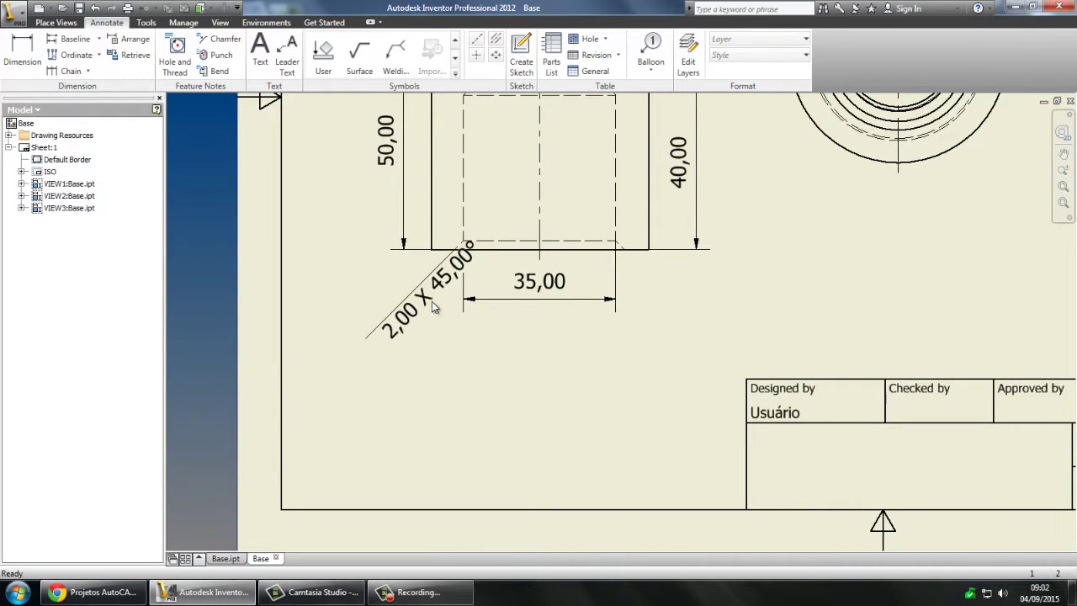
pyautogui.click(427, 303)
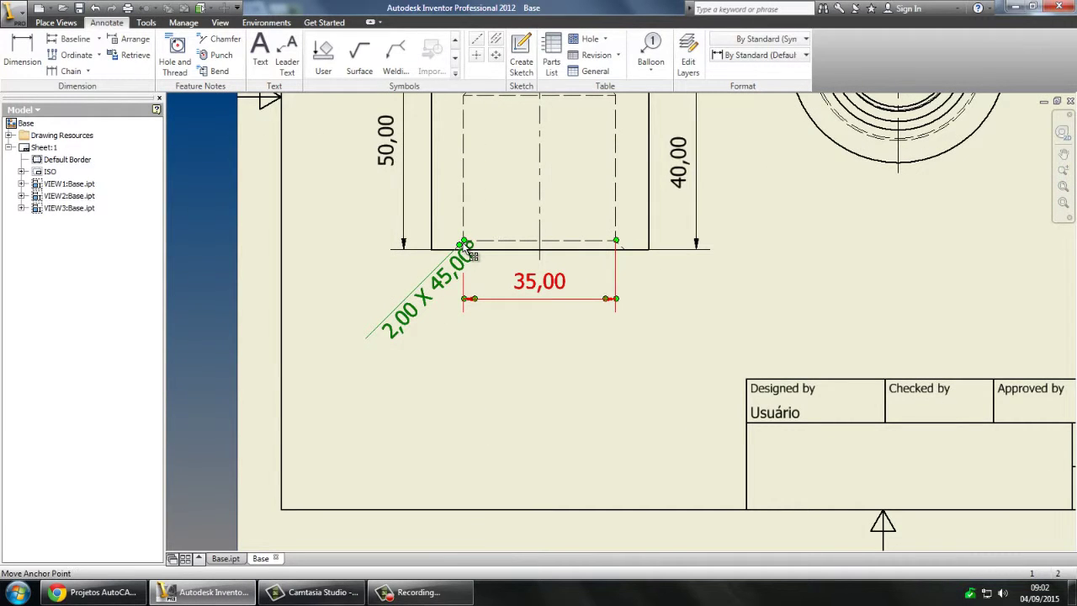
pyautogui.moveTo(464, 252); pyautogui.dragTo(376, 332)
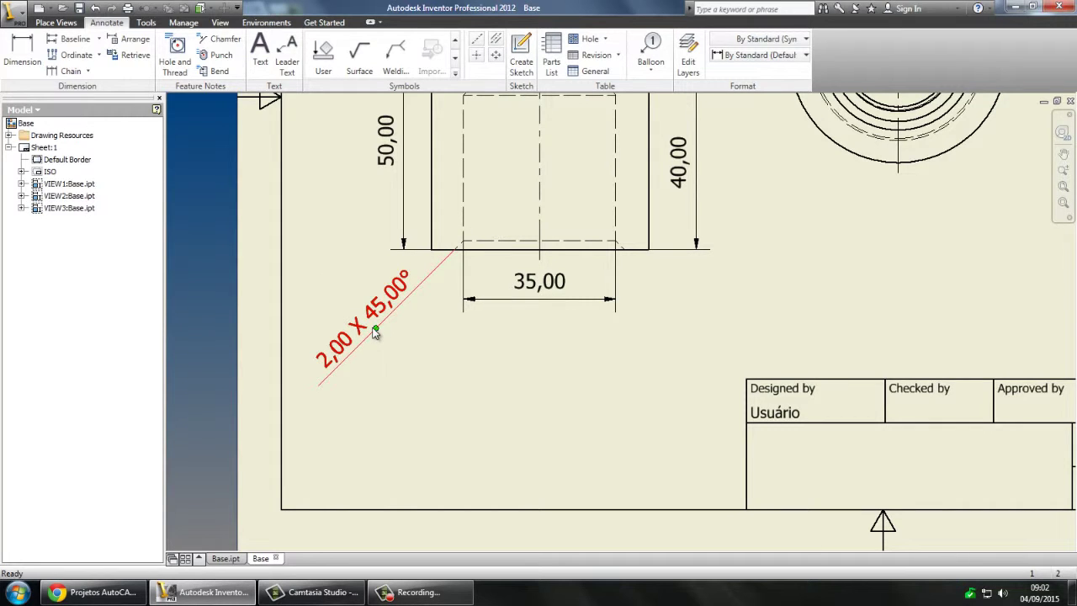
pyautogui.click(443, 383)
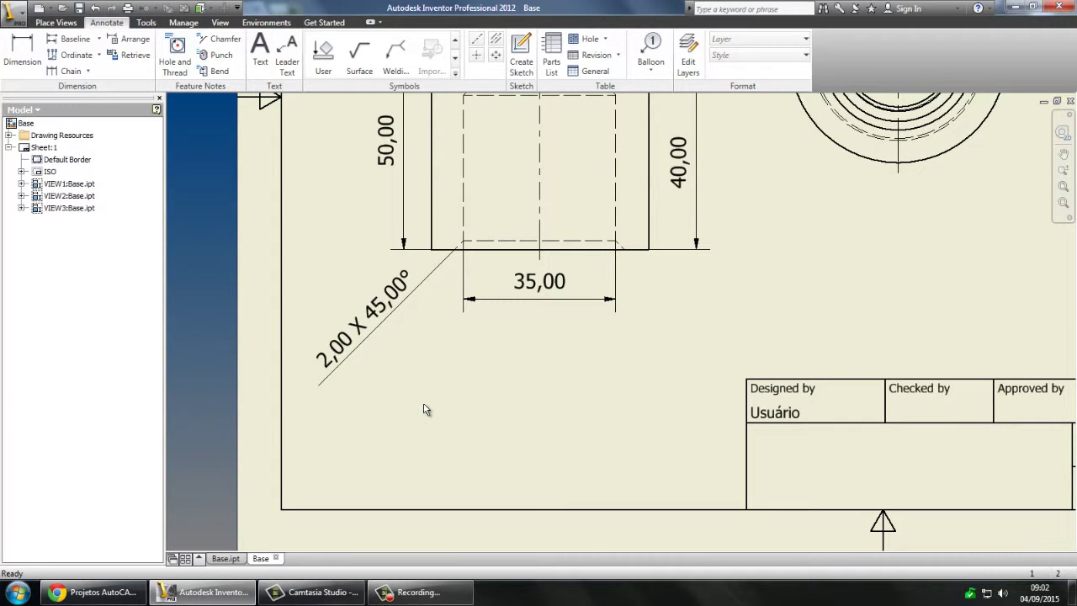
# - Add a chamfer note to the right chamfer of the upper bore, referenced to its hidden horizontal line, placed above right of the side view
pyautogui.scroll(-4, 755, 260)
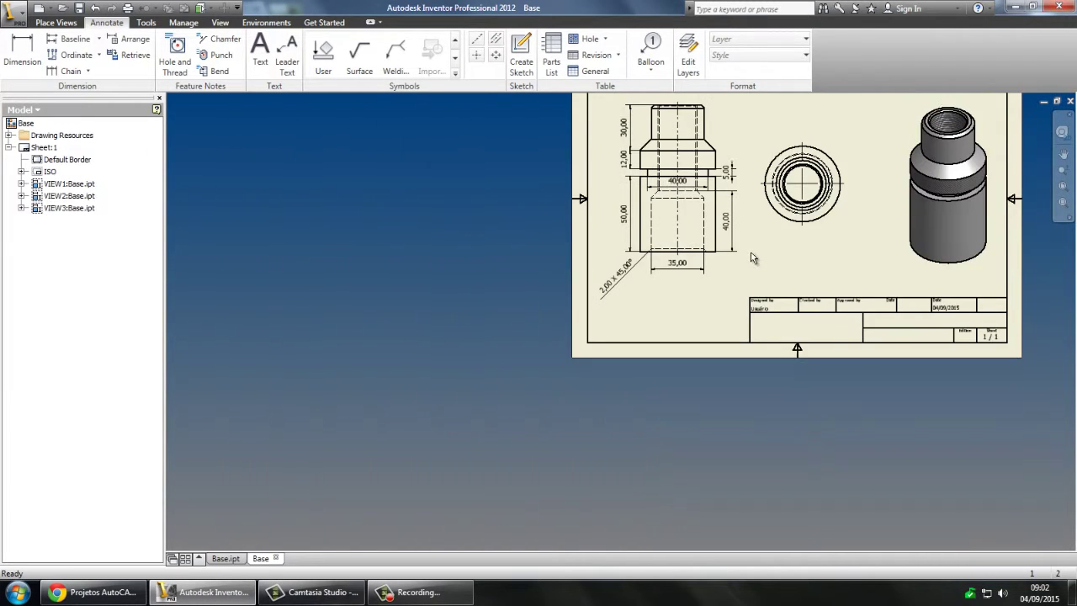
pyautogui.scroll(6, 672, 255)
pyautogui.scroll(3, 671, 255)
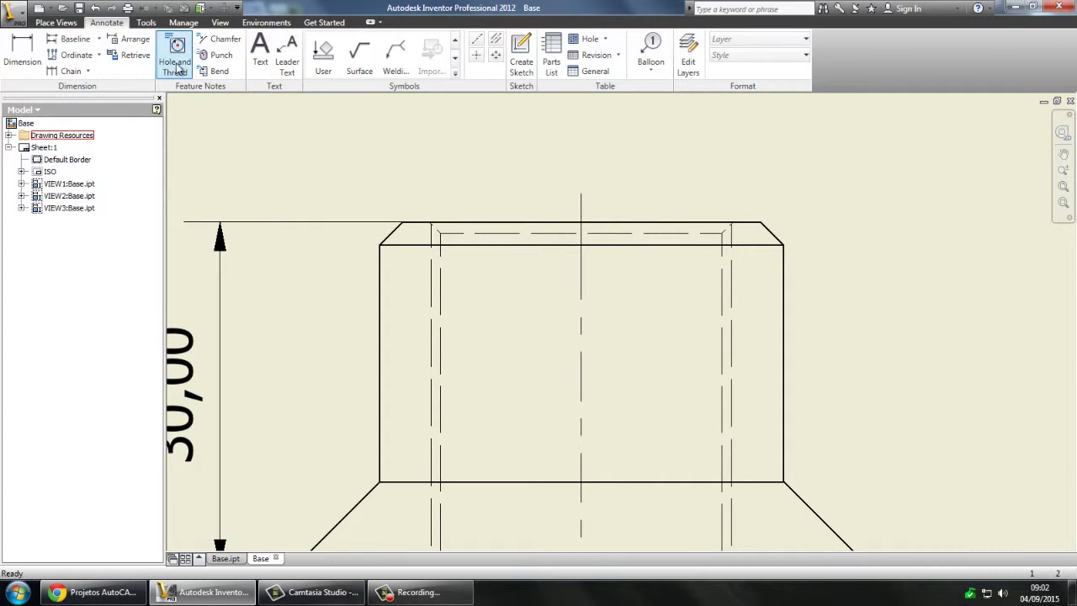
pyautogui.click(221, 38)
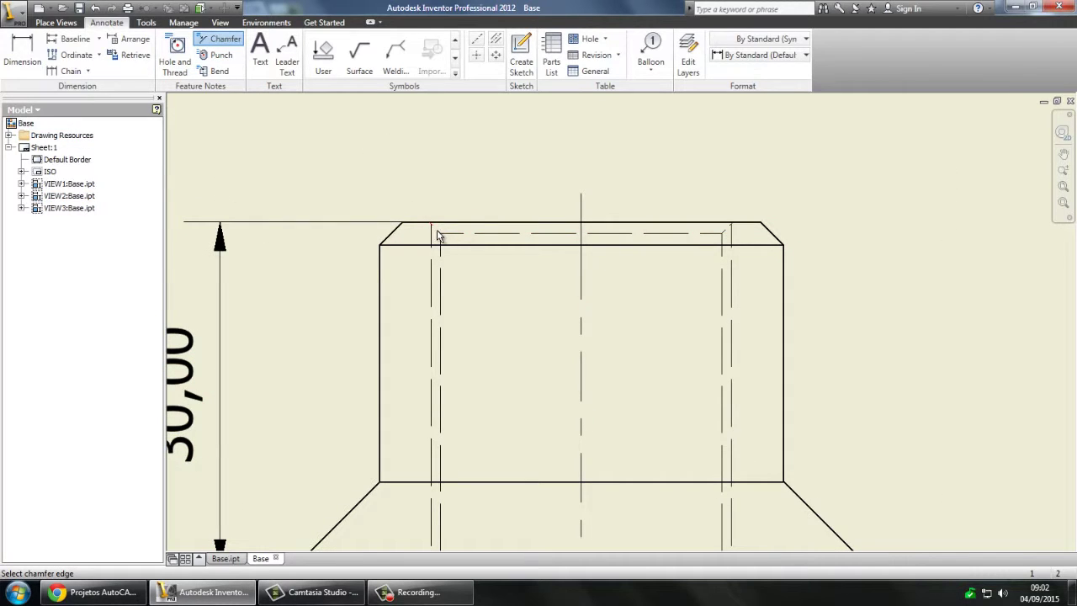
pyautogui.click(727, 237)
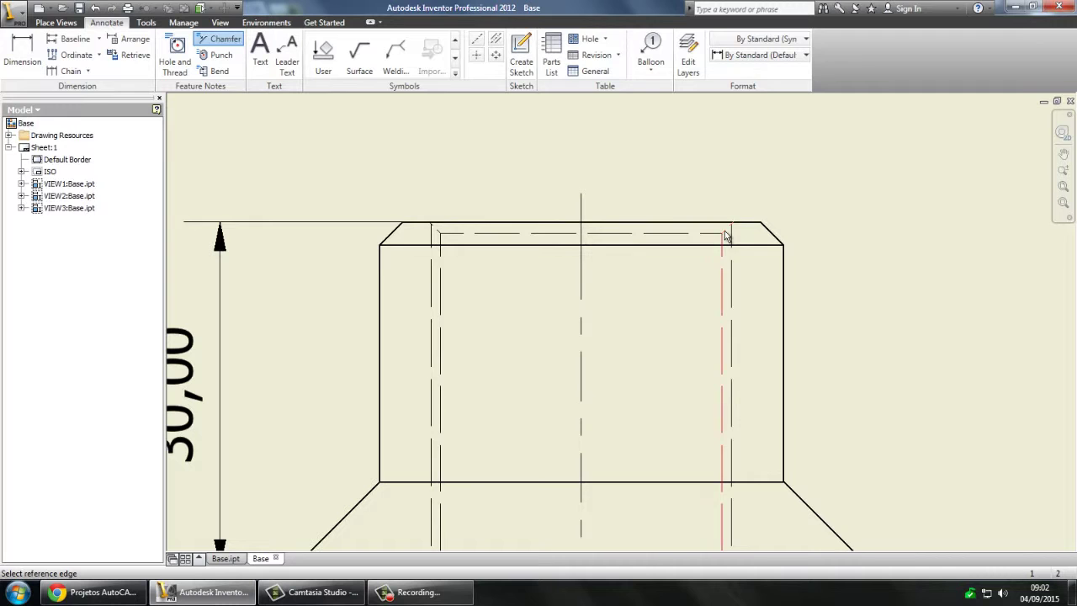
pyautogui.click(712, 235)
pyautogui.scroll(3, 791, 199)
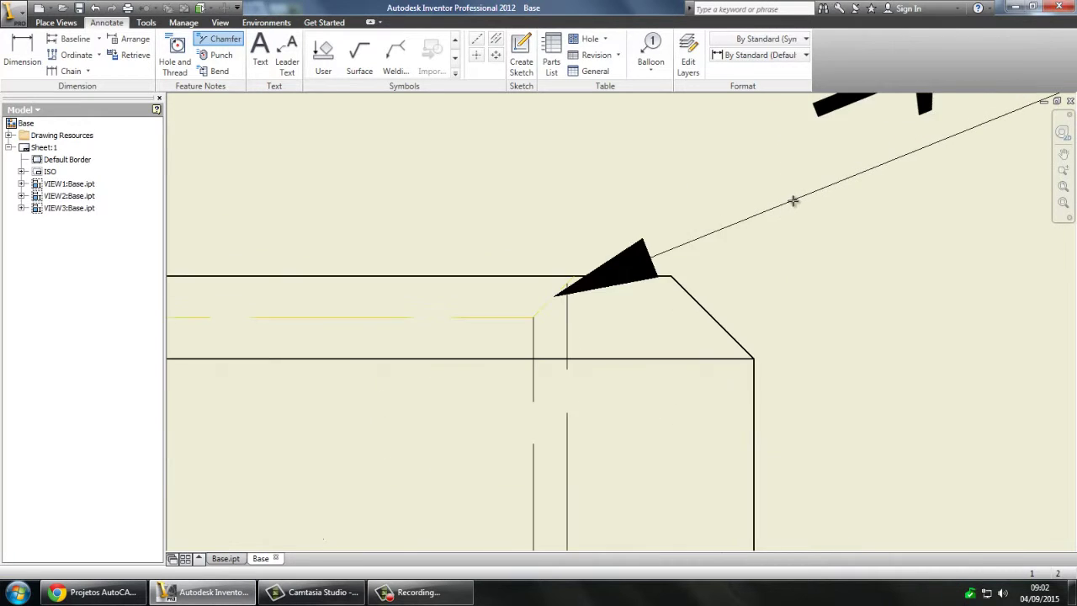
pyautogui.scroll(-8, 794, 199)
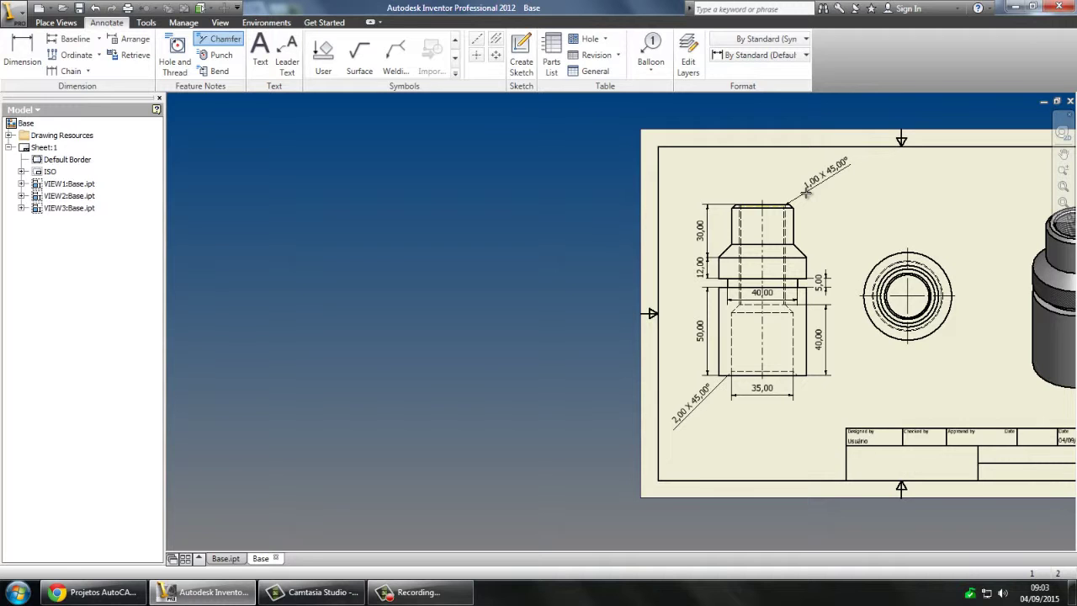
pyautogui.click(806, 192)
pyautogui.scroll(4, 806, 222)
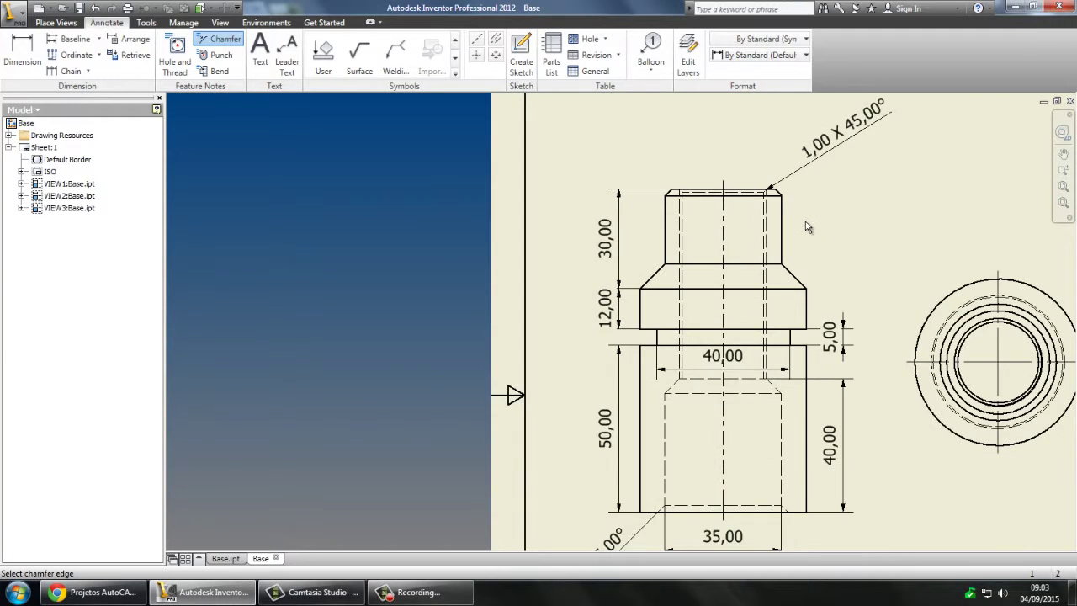
# - Try to add a hole and thread note to the upper threaded bore in the side view, placed above and left of it
pyautogui.scroll(-3, 806, 222)
pyautogui.scroll(2, 818, 239)
pyautogui.scroll(3, 841, 235)
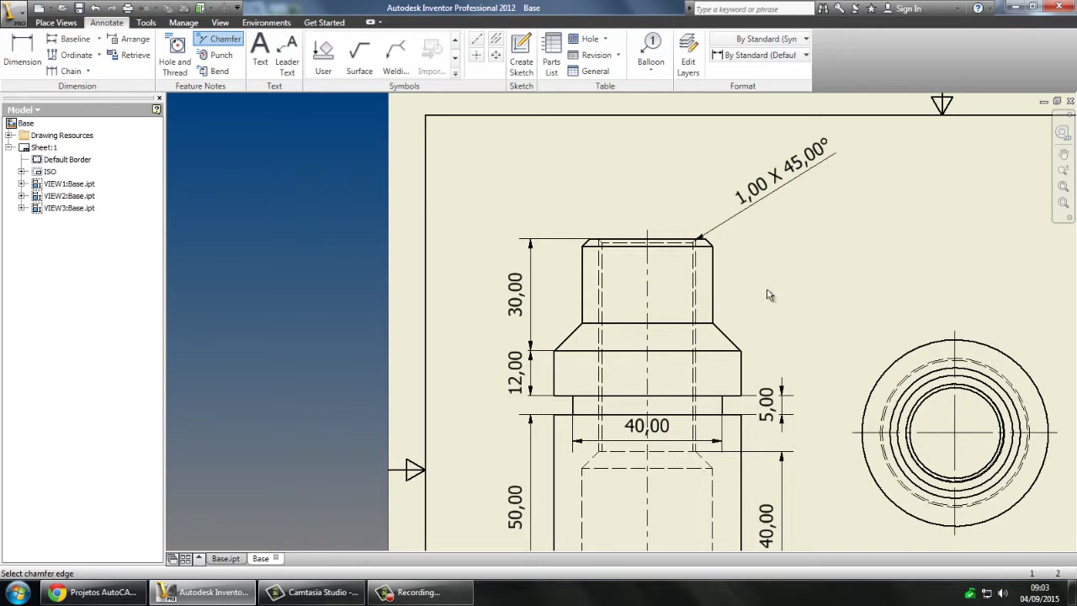
pyautogui.moveTo(746, 294)
pyautogui.mouseDown(button='middle')
pyautogui.moveTo(298, 300)
pyautogui.moveTo(294, 316)
pyautogui.mouseUp(button='middle')
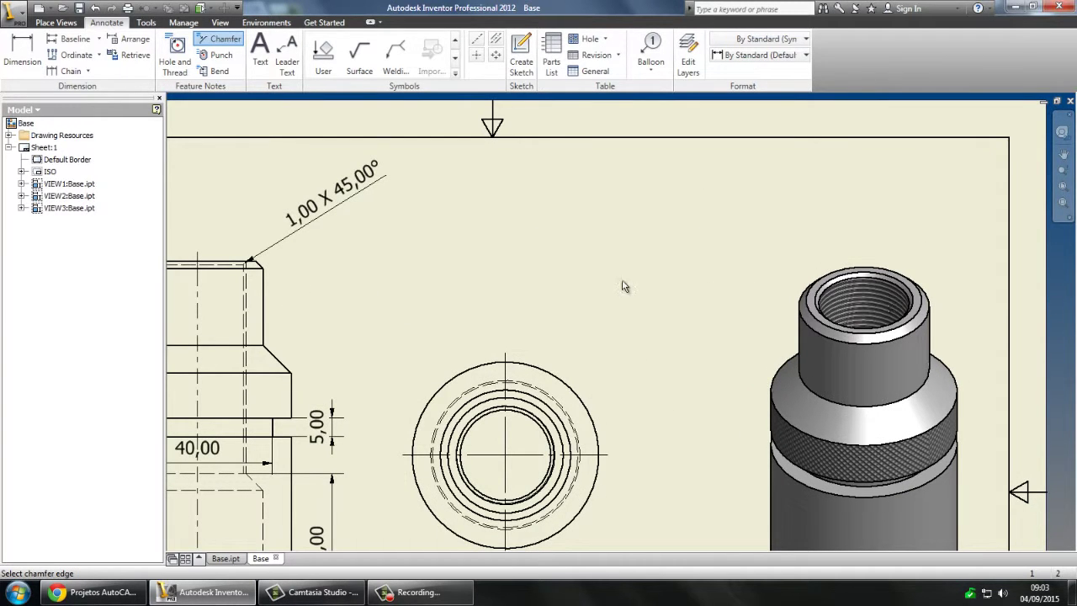
pyautogui.press('F5')
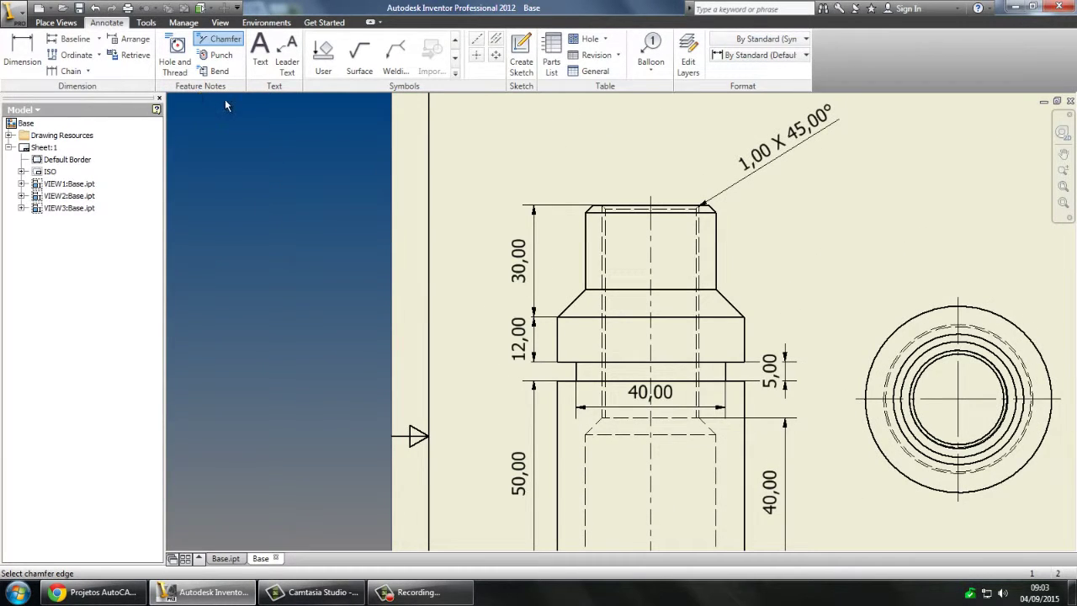
pyautogui.click(172, 63)
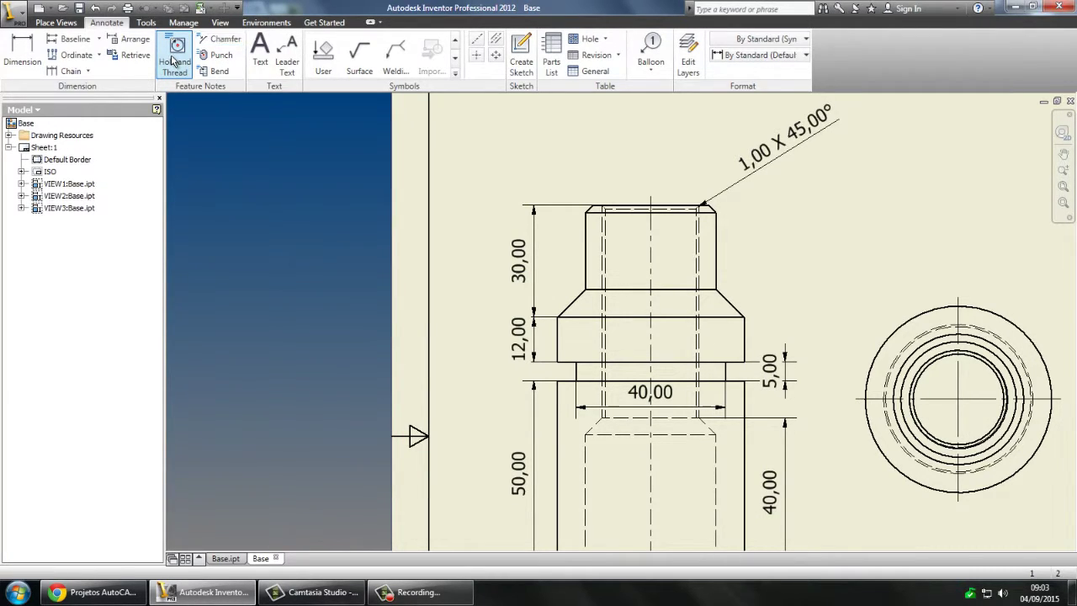
pyautogui.click(606, 244)
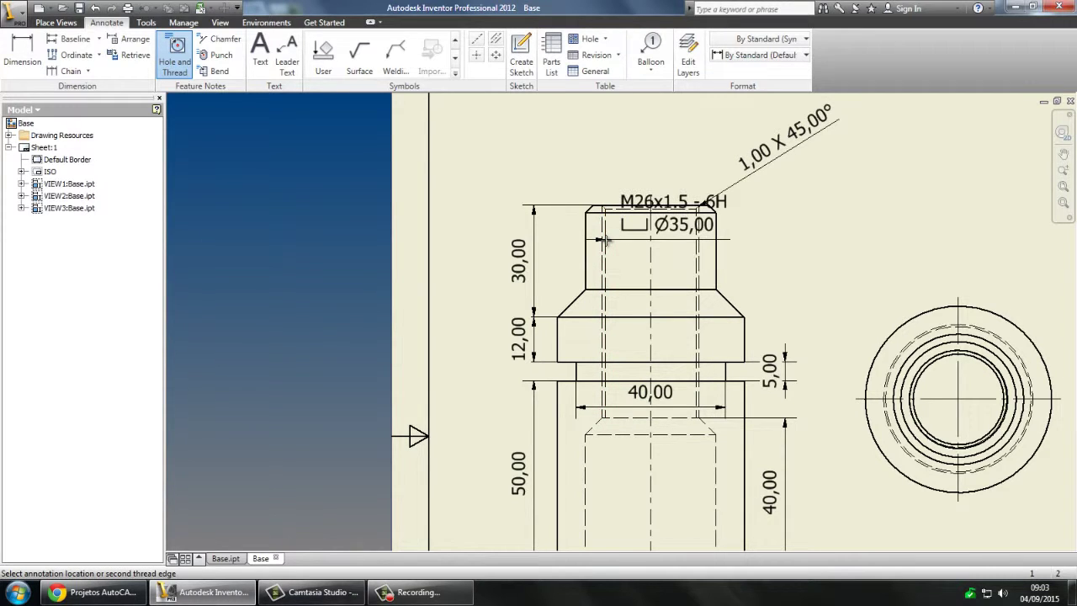
pyautogui.scroll(5, 581, 198)
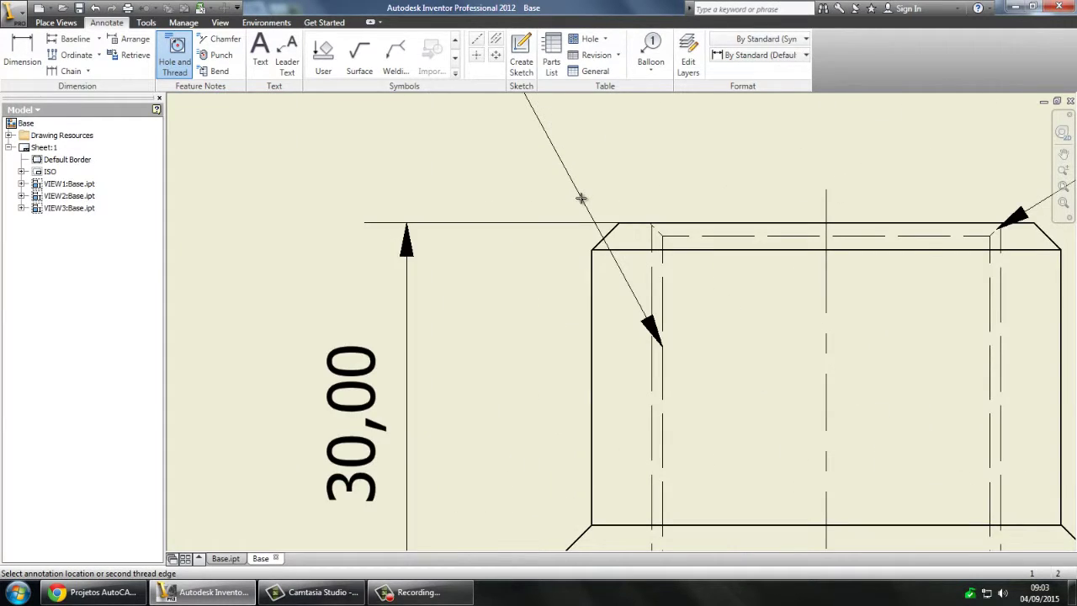
pyautogui.scroll(-5, 580, 197)
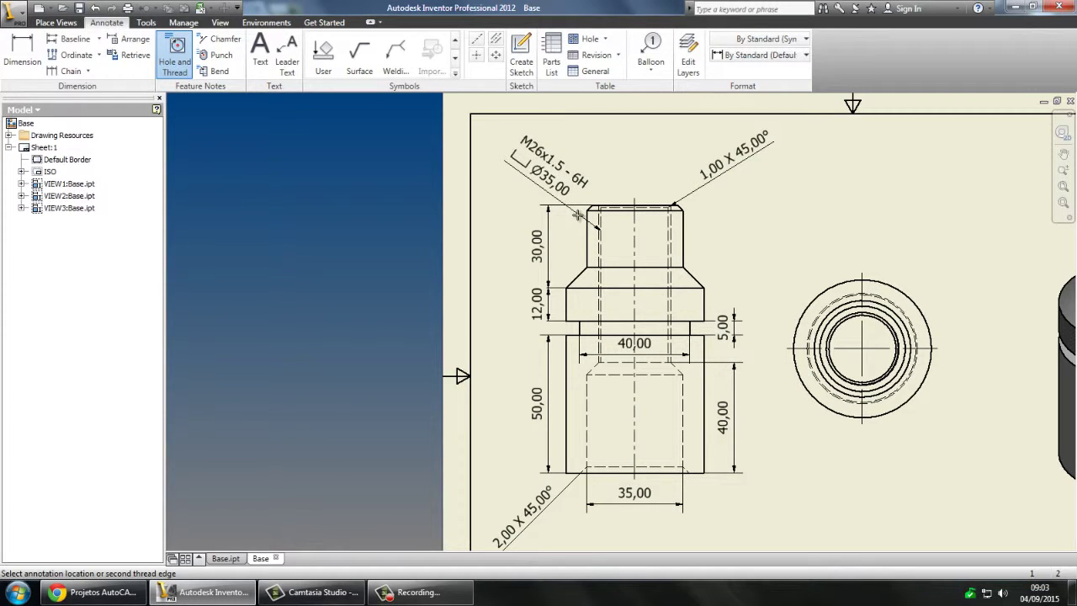
pyautogui.click(578, 215)
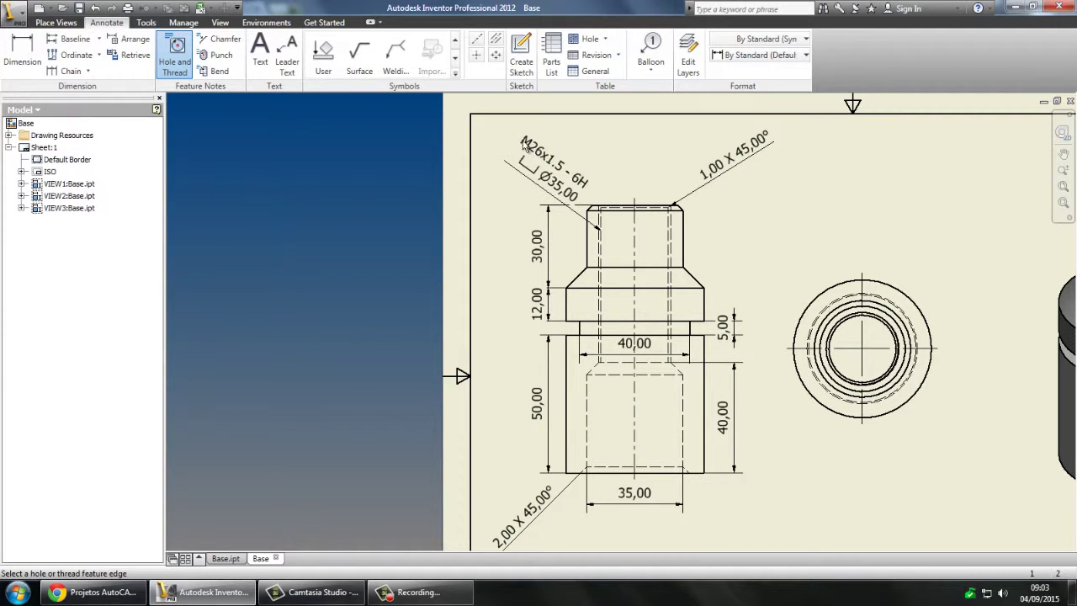
pyautogui.press('Escape')
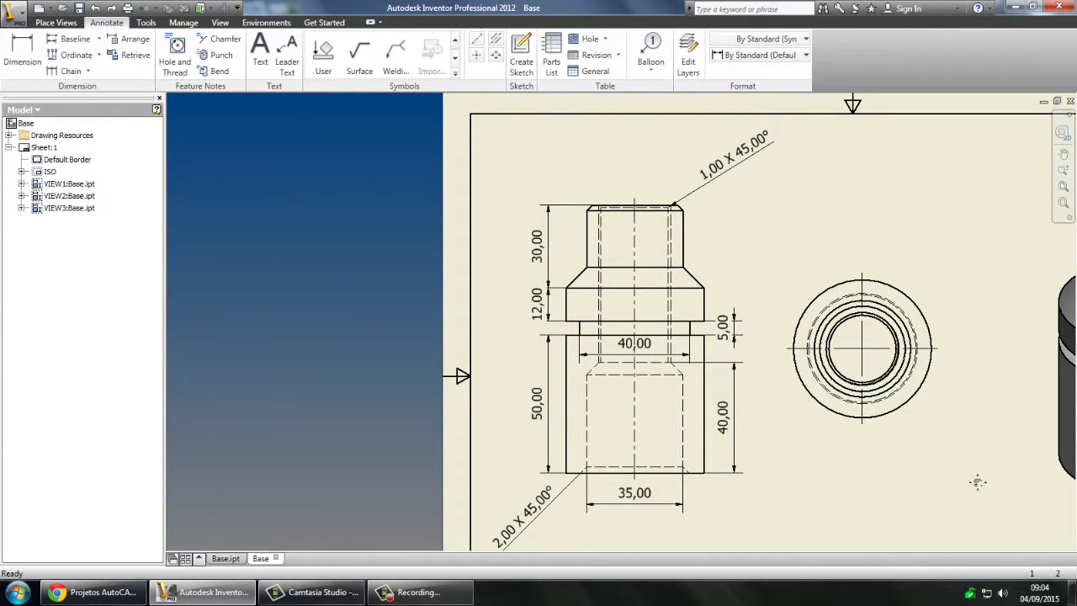
pyautogui.moveTo(976, 479); pyautogui.dragTo(471, 478, button='middle')
pyautogui.click(175, 54)
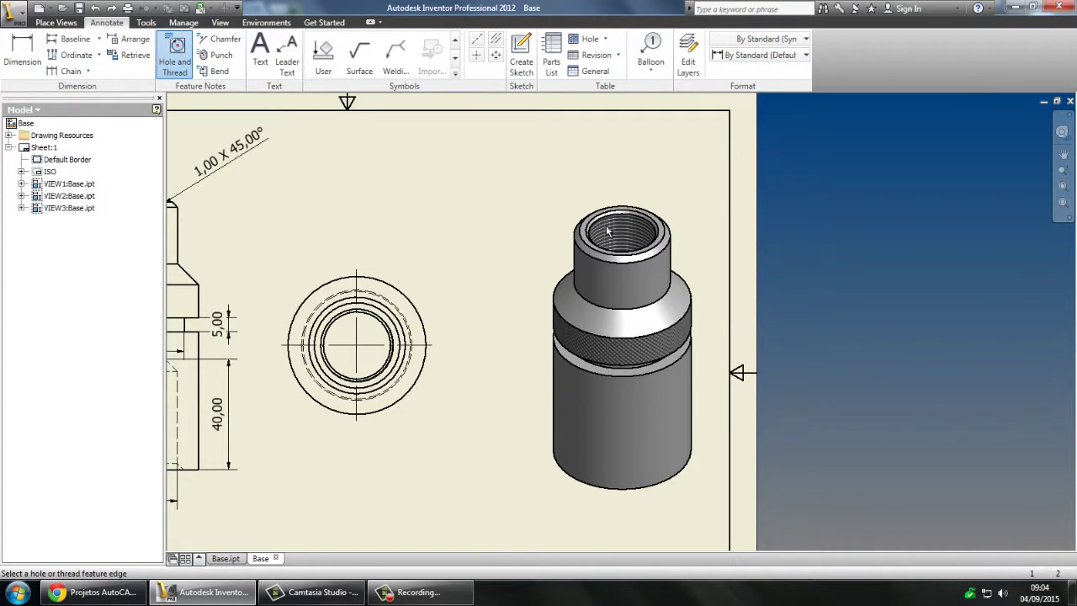
pyautogui.click(592, 227)
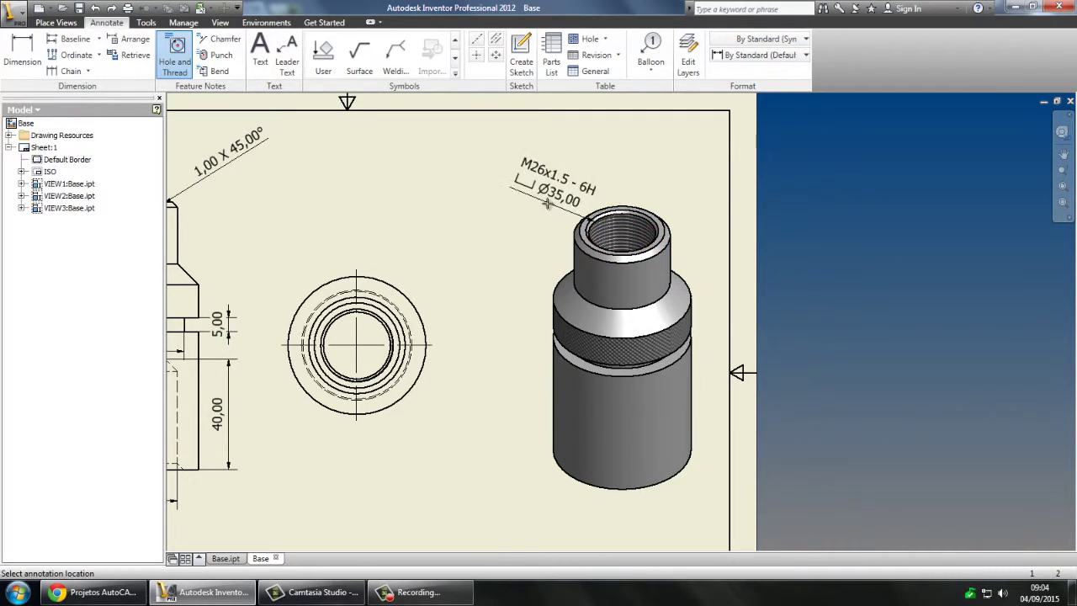
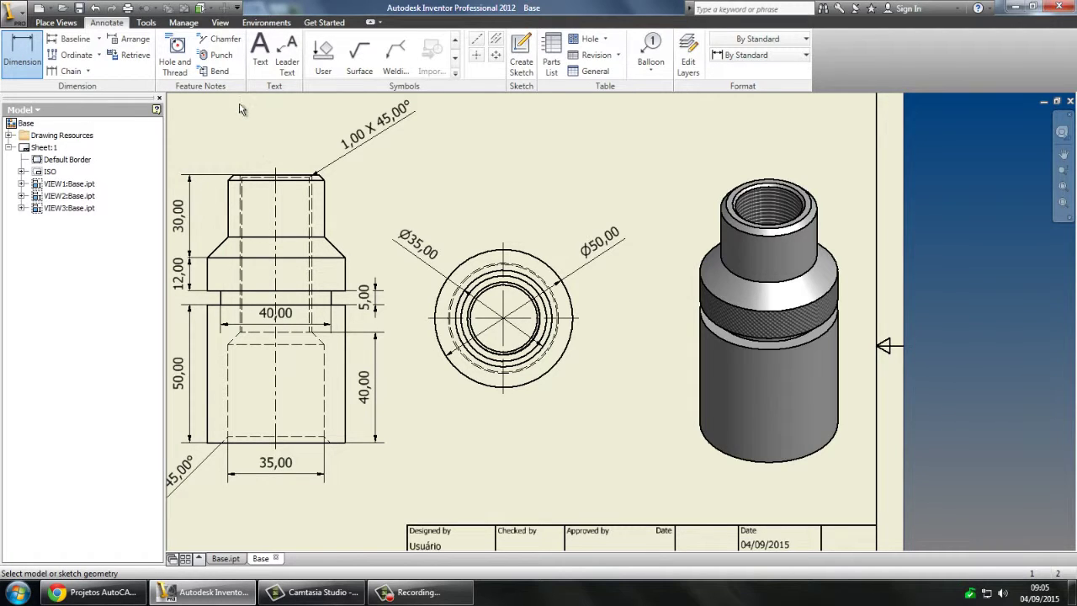
# - Add a hole and thread note to the threaded bore in the shaded pictorial view, placed beside its upper left
pyautogui.click(176, 56)
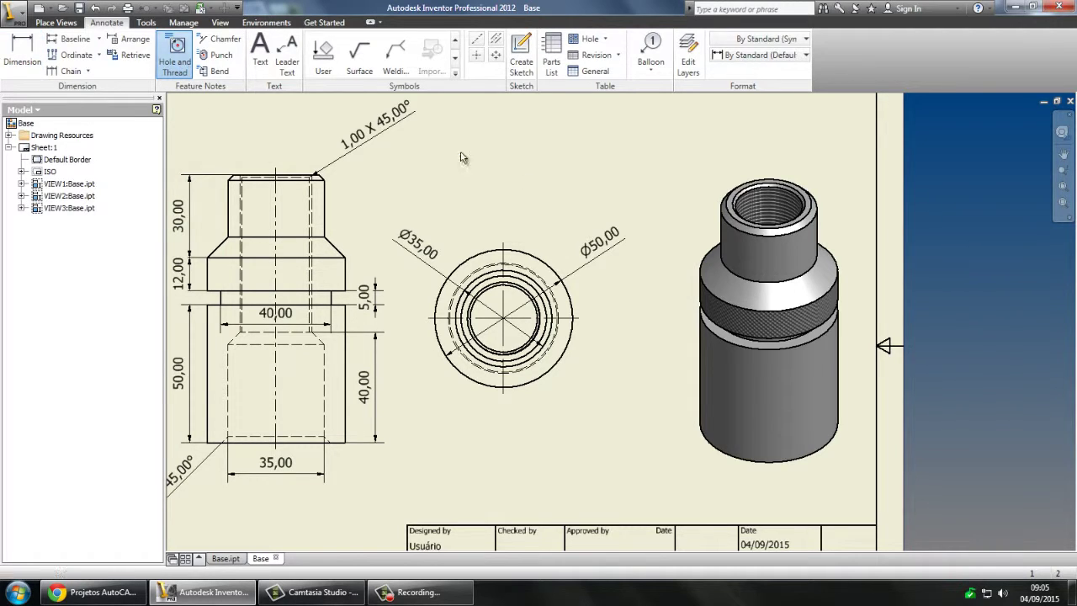
pyautogui.click(748, 203)
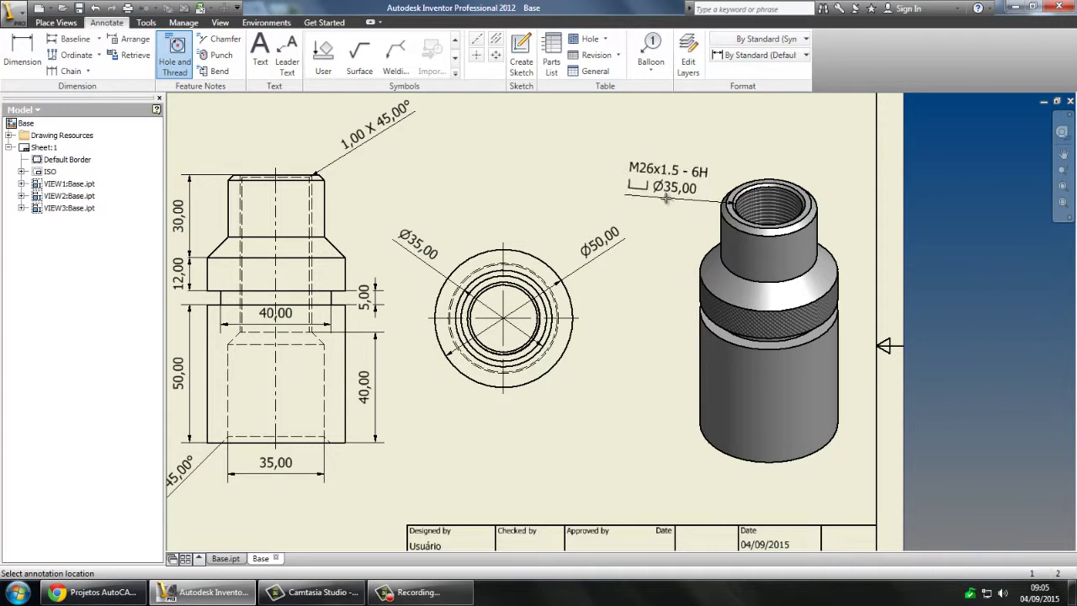
pyautogui.click(666, 199)
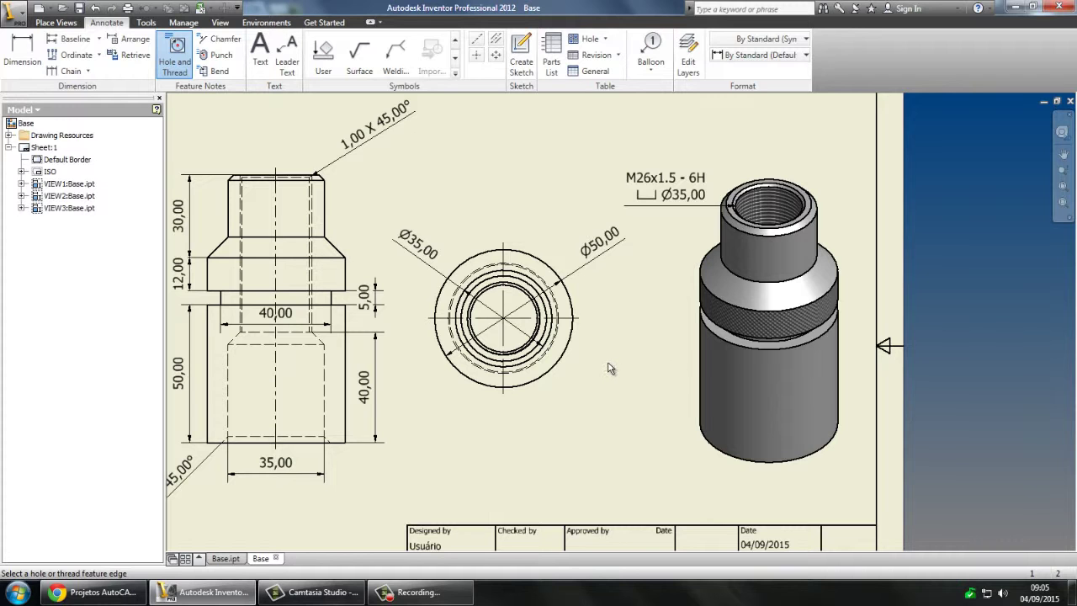
# - Add a chamfer note to the side view's right conical shoulder, referenced to its lower horizontal edge and placed above right of it
pyautogui.moveTo(451, 377); pyautogui.dragTo(576, 345, button='middle')
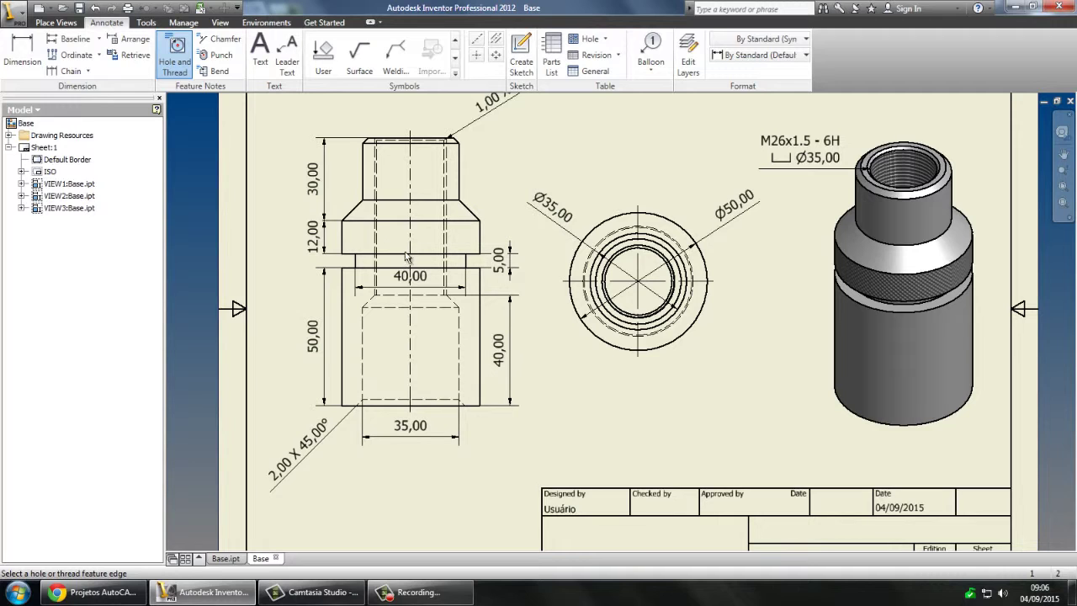
pyautogui.click(218, 39)
pyautogui.click(469, 212)
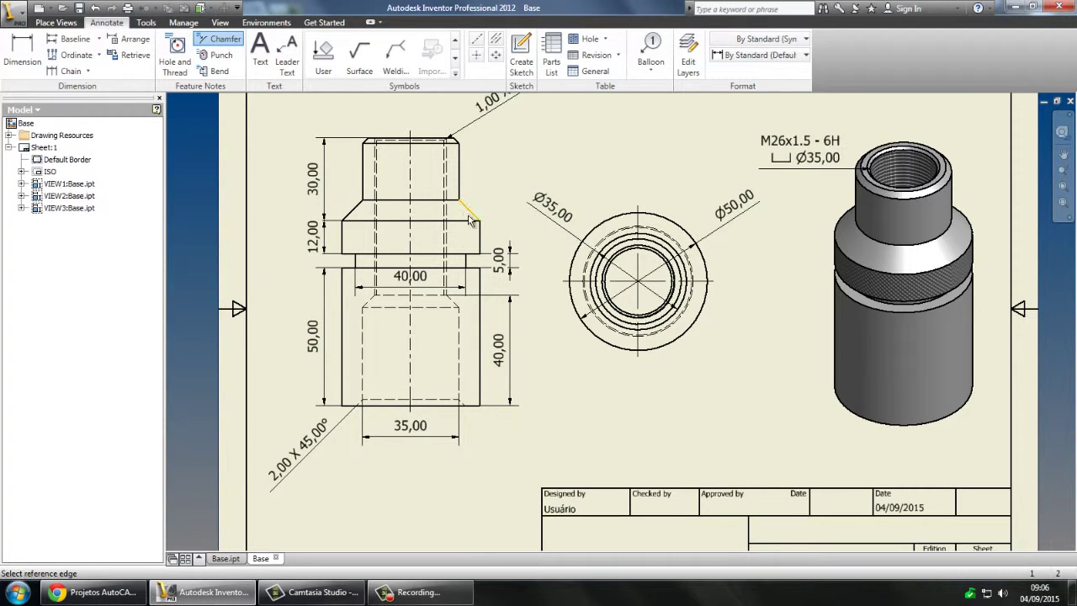
pyautogui.click(473, 221)
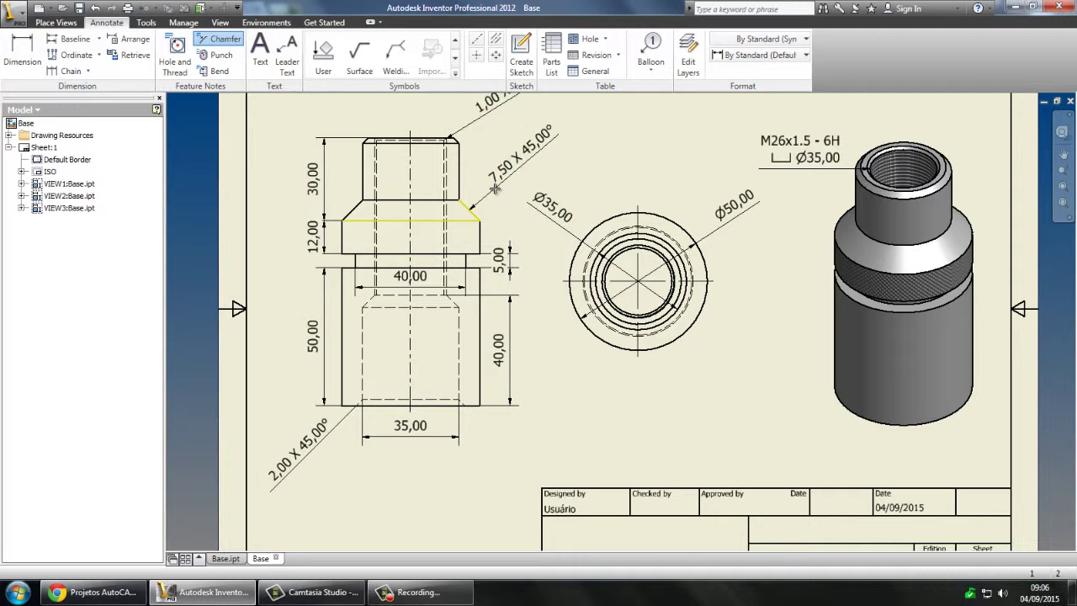
pyautogui.moveTo(496, 190); pyautogui.dragTo(491, 199)
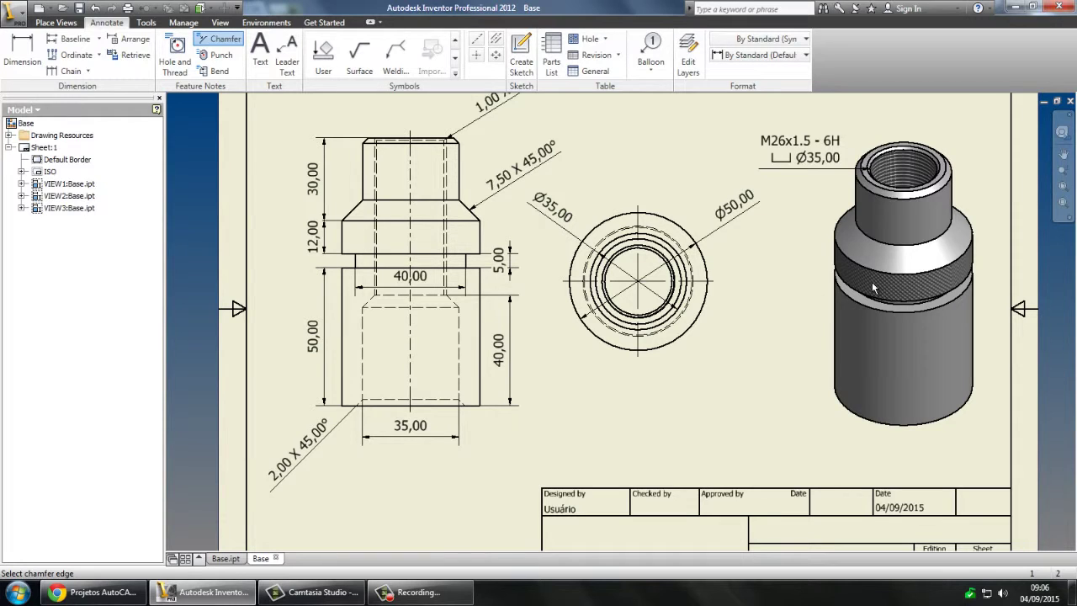
# - Try a "Recartilhado" leader note with a bent leader on the pictorial view's knurled band, shift its text down, and delete the note
pyautogui.click(288, 63)
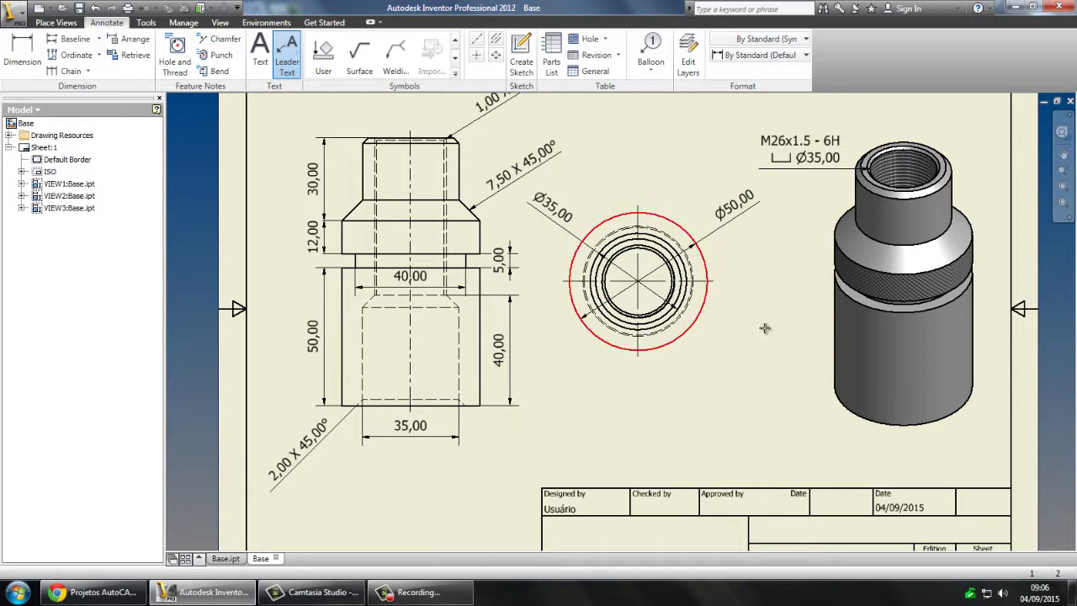
pyautogui.click(854, 271)
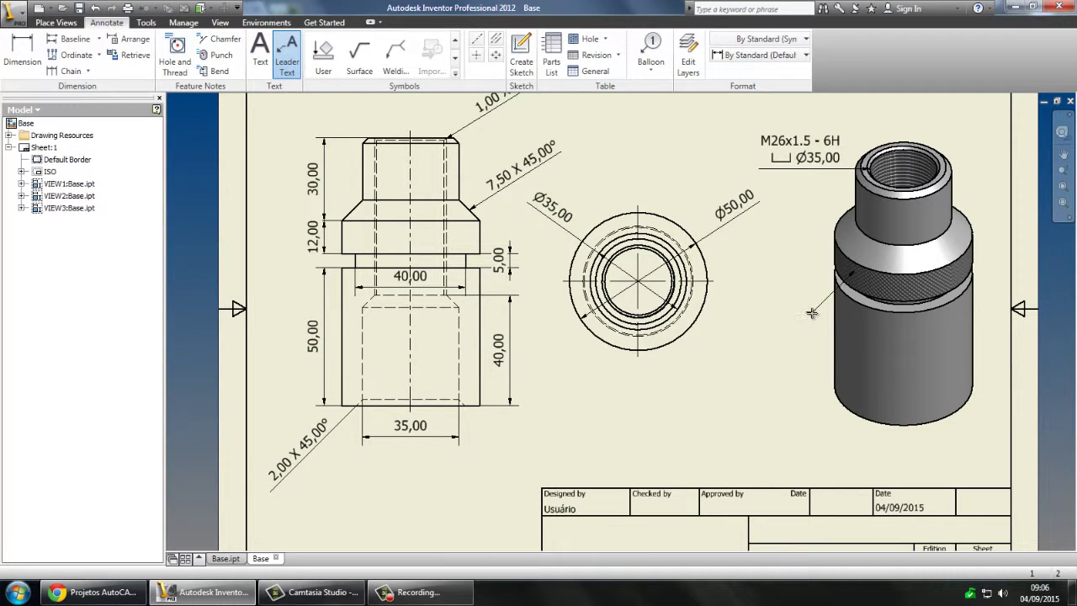
pyautogui.click(813, 313)
pyautogui.click(776, 314)
pyautogui.press('Return')
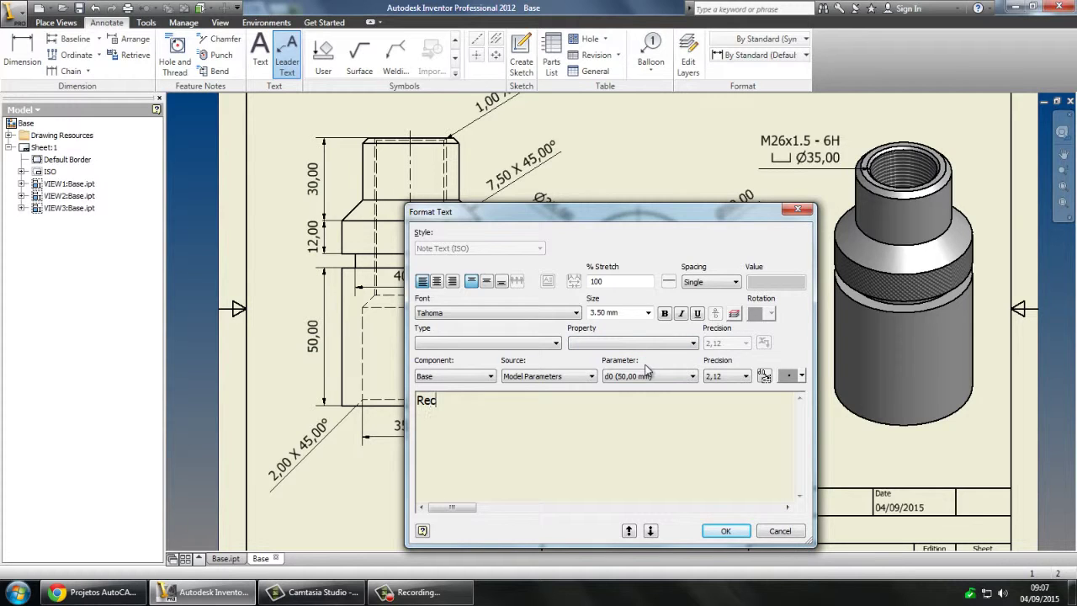
pyautogui.write('Recartilhado')
pyautogui.click(723, 531)
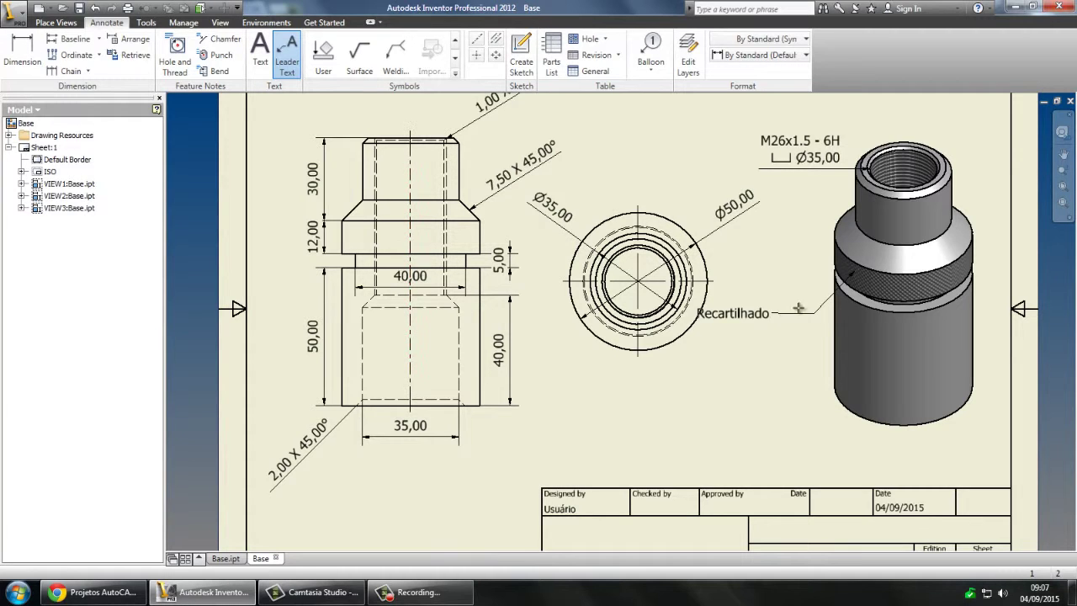
pyautogui.press('Escape')
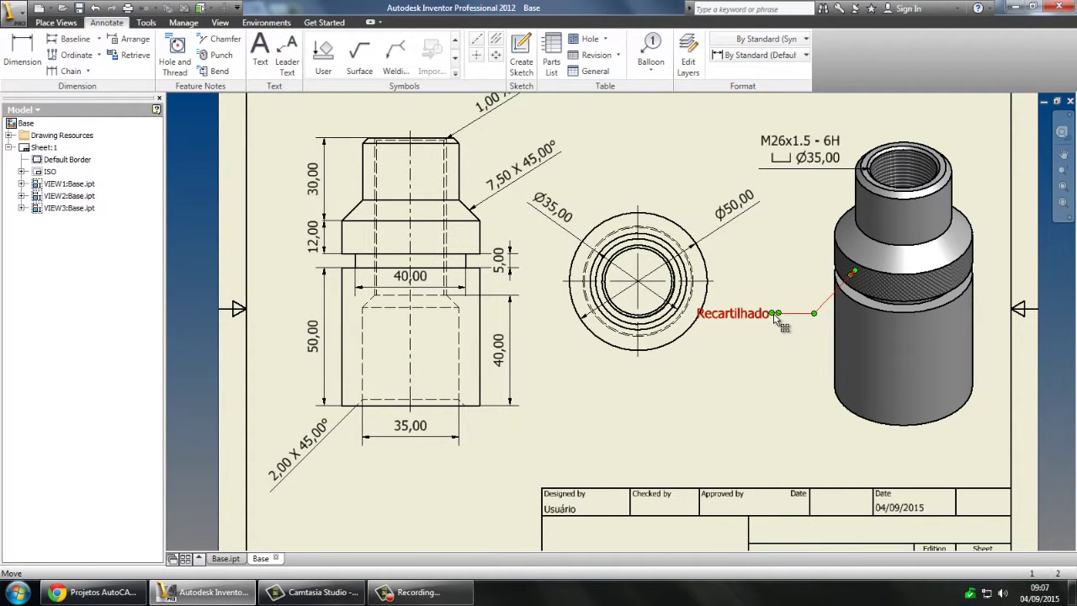
pyautogui.moveTo(776, 315)
pyautogui.mouseDown()
pyautogui.moveTo(791, 326)
pyautogui.moveTo(775, 336)
pyautogui.mouseUp()
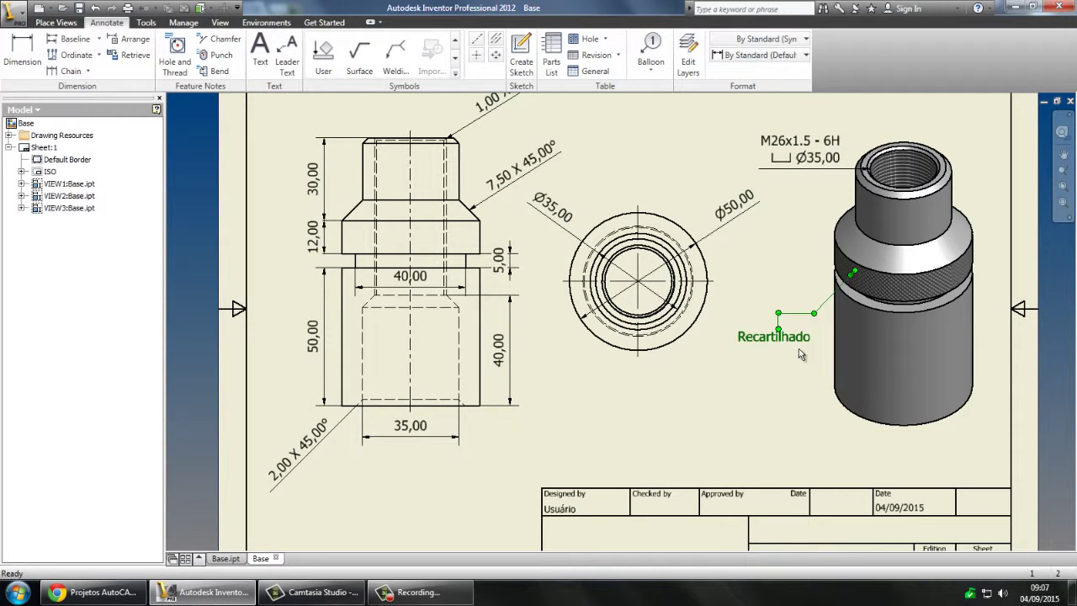
pyautogui.press('Delete')
# - Add a "Recartilhado" leader note to the knurled band in the pictorial view, with the text close to the part's left side
pyautogui.click(287, 59)
pyautogui.click(857, 275)
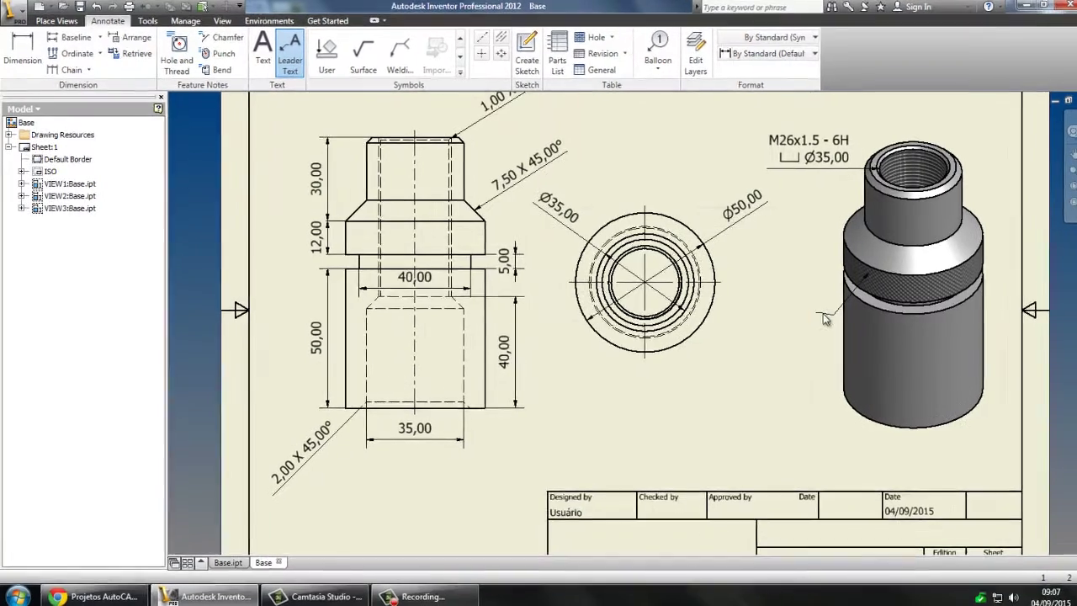
pyautogui.doubleClick(821, 313)
pyautogui.write('Re')
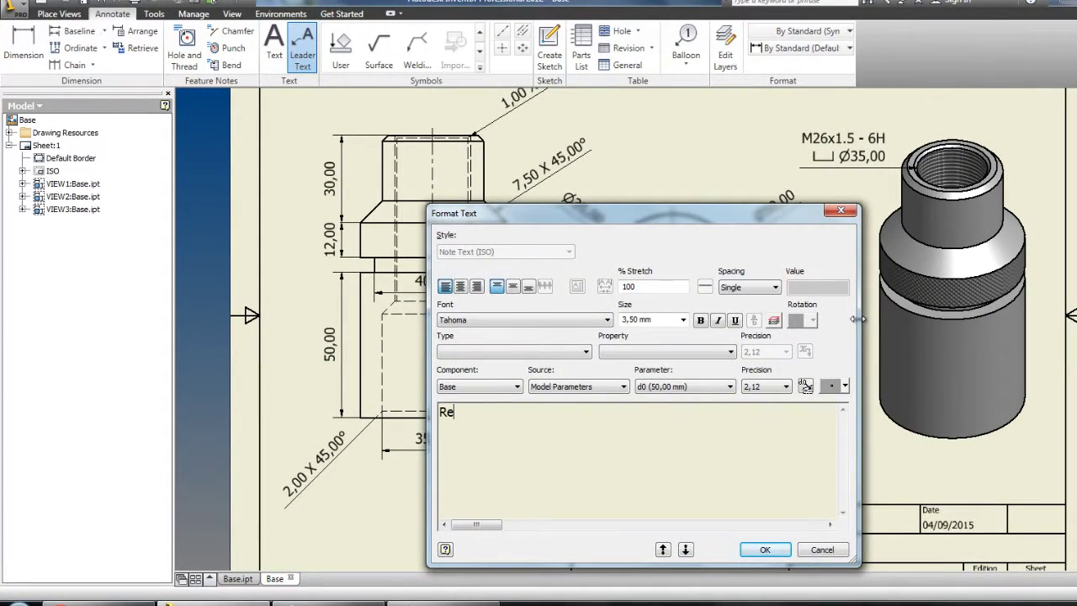
pyautogui.write('cartilhado')
pyautogui.click(765, 549)
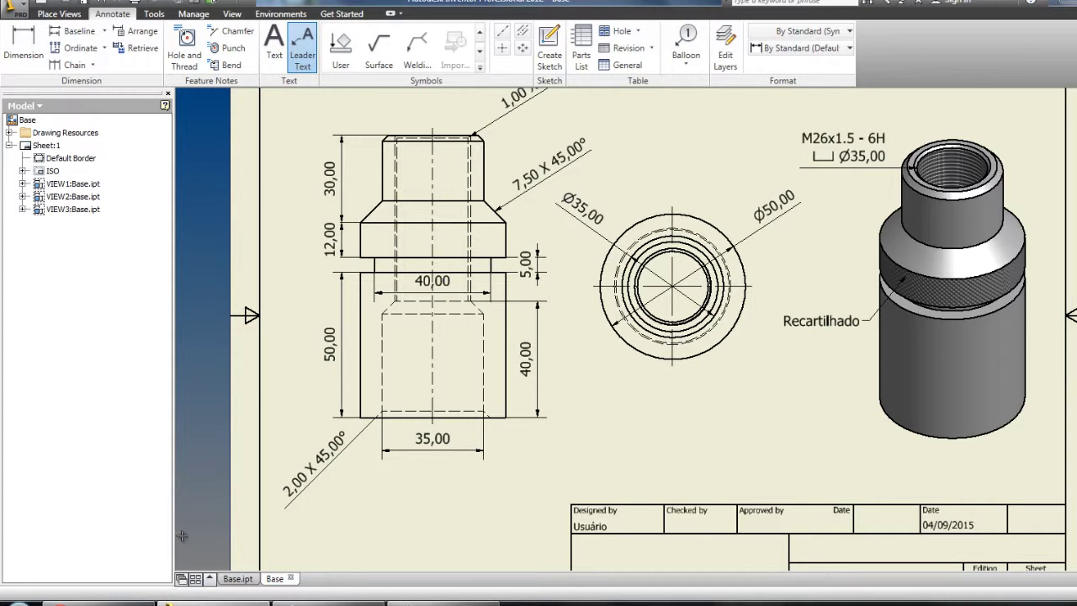
# - Switch to Chrome to check the blog's reference drawing for missing annotations, and return to the Inventor drawing
pyautogui.click(109, 602)
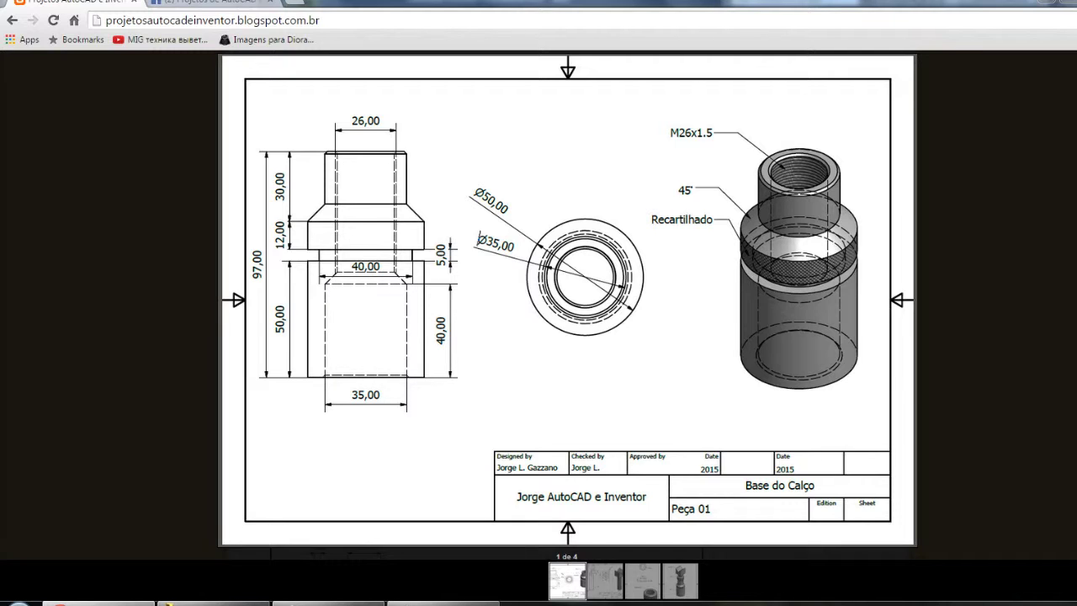
pyautogui.moveTo(213, 604)
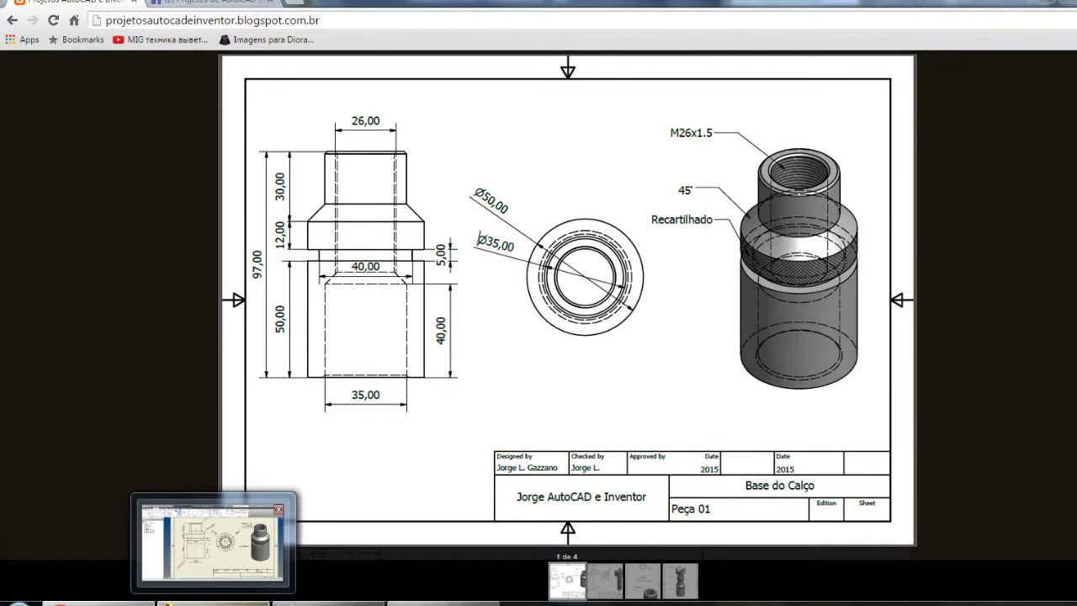
pyautogui.click(213, 538)
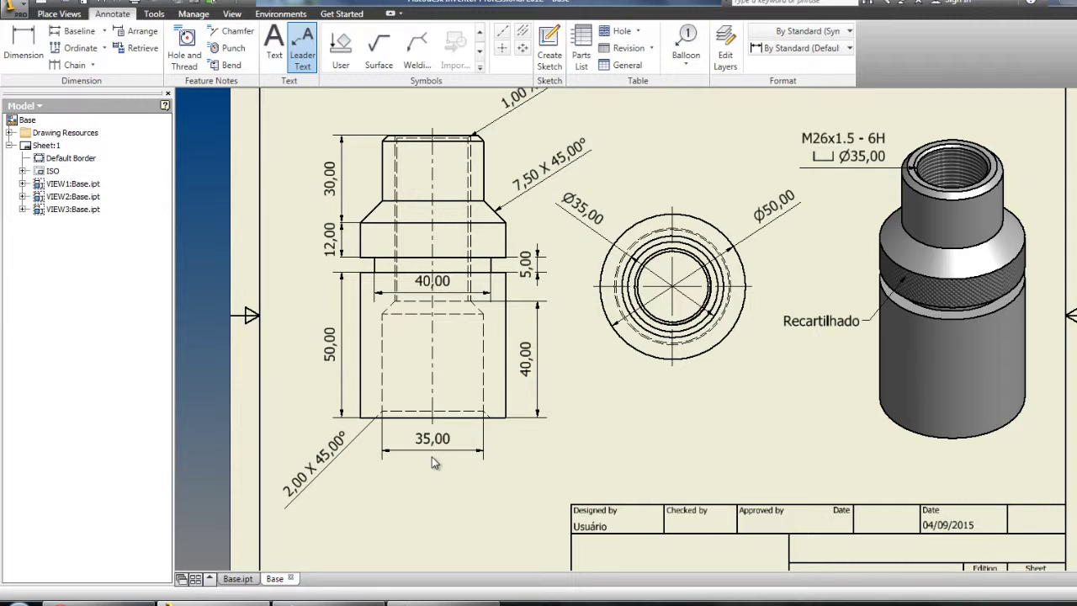
# - Add a chamfer note to the hidden left chamfer between the two bores, referenced to its lower horizontal line, with the text inside the lower bore
pyautogui.click(235, 36)
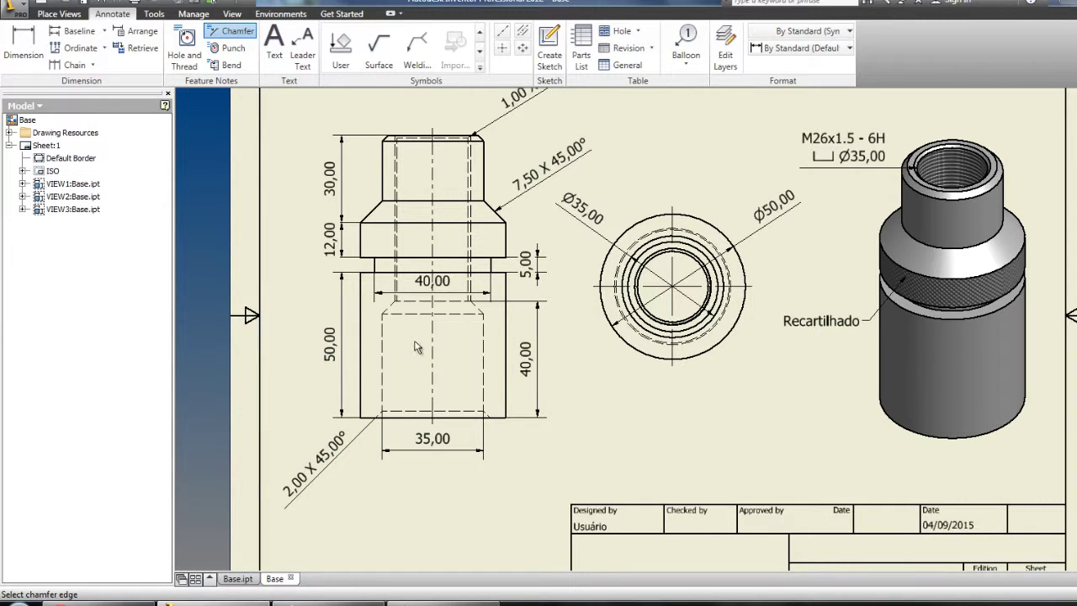
pyautogui.click(389, 308)
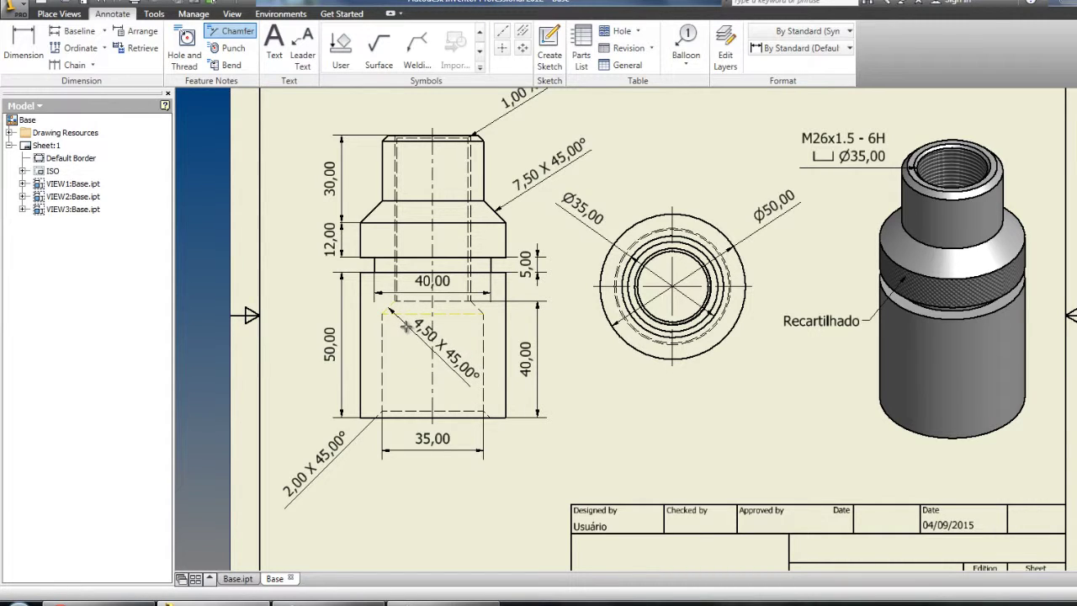
pyautogui.click(404, 326)
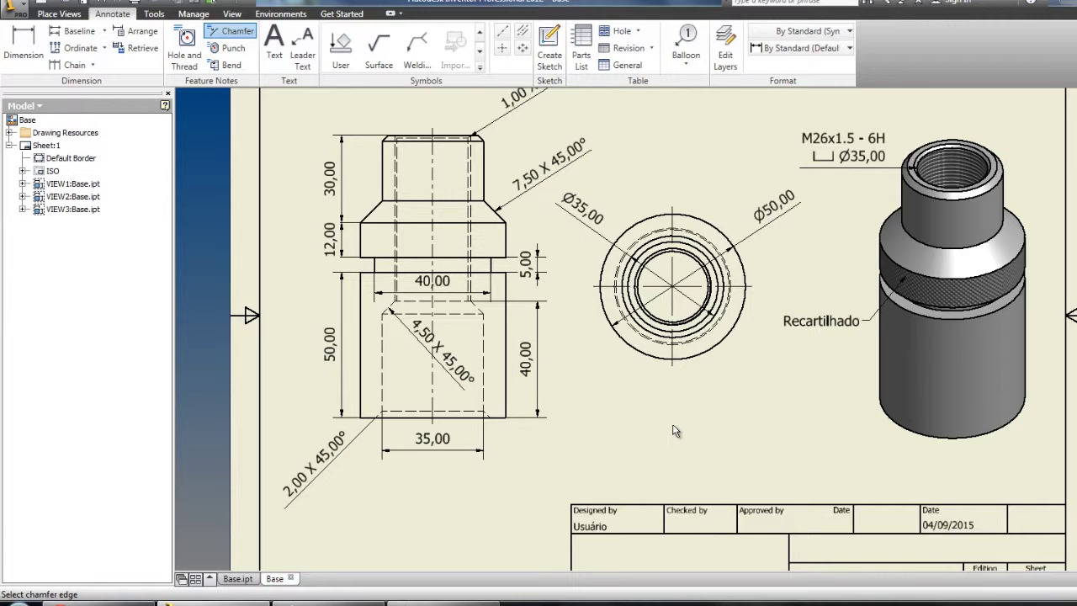
pyautogui.scroll(2, 738, 413)
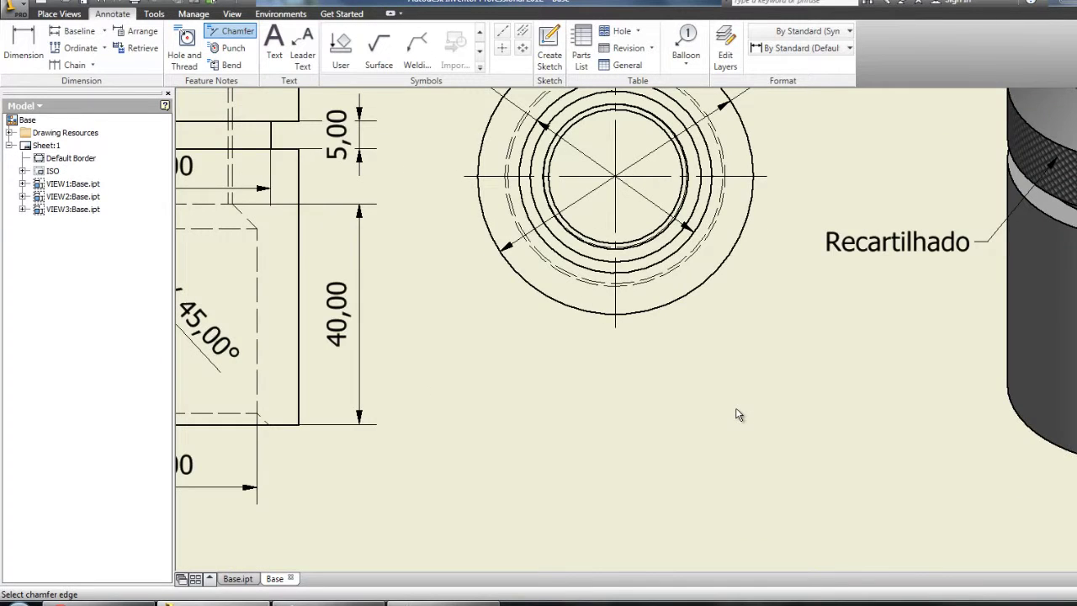
# - Save the finished drawing as the Inventor drawing file Base.idw in the "Projeto 1 - Calço Regulável" folder
pyautogui.scroll(-5, 740, 413)
pyautogui.moveTo(1017, 382); pyautogui.dragTo(970, 371, button='middle')
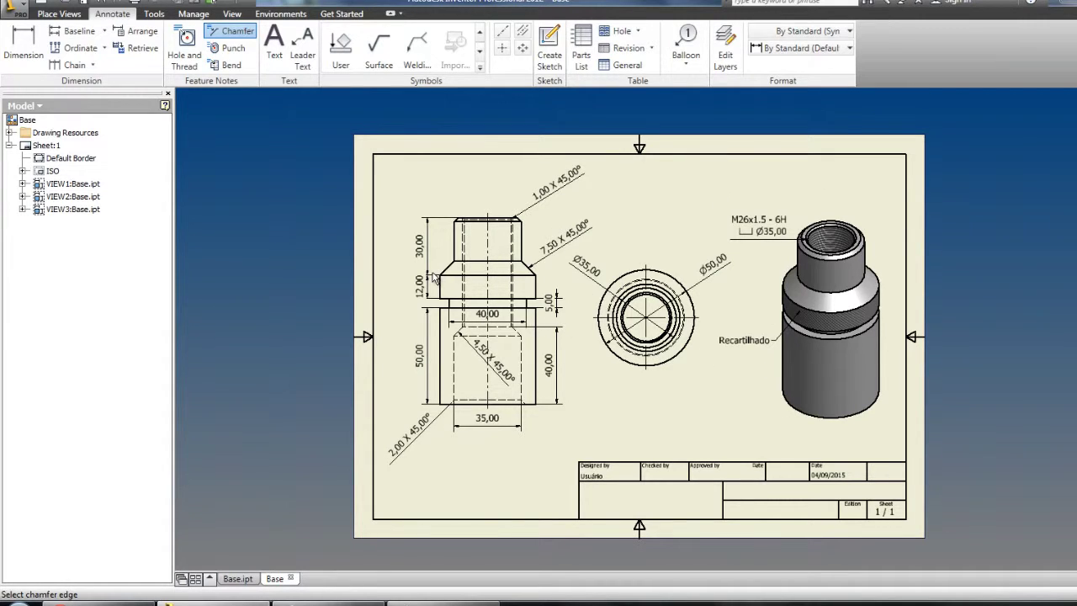
pyautogui.click(26, 9)
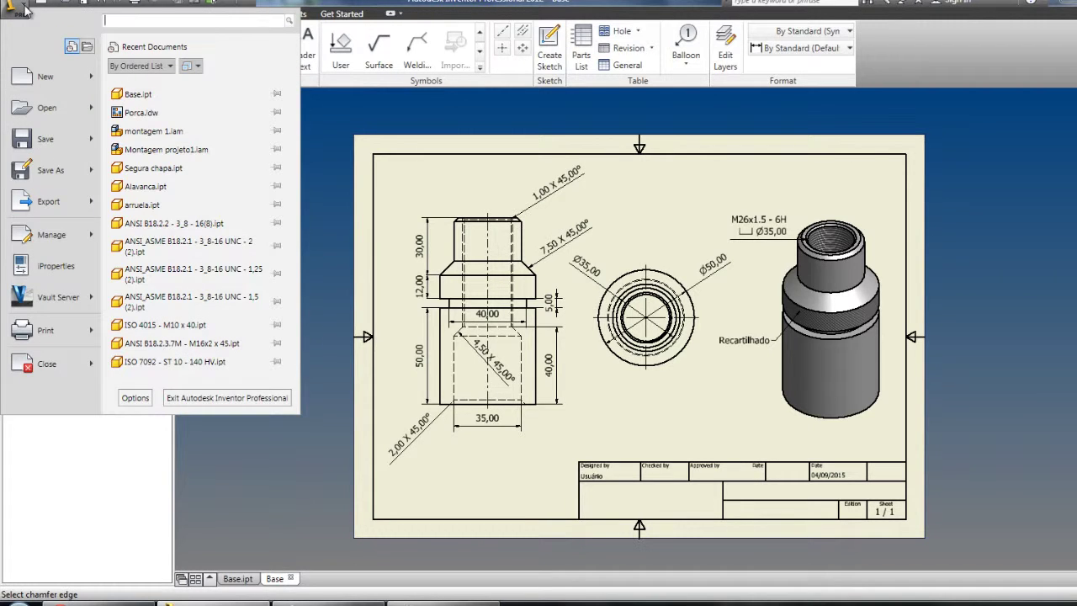
pyautogui.click(52, 145)
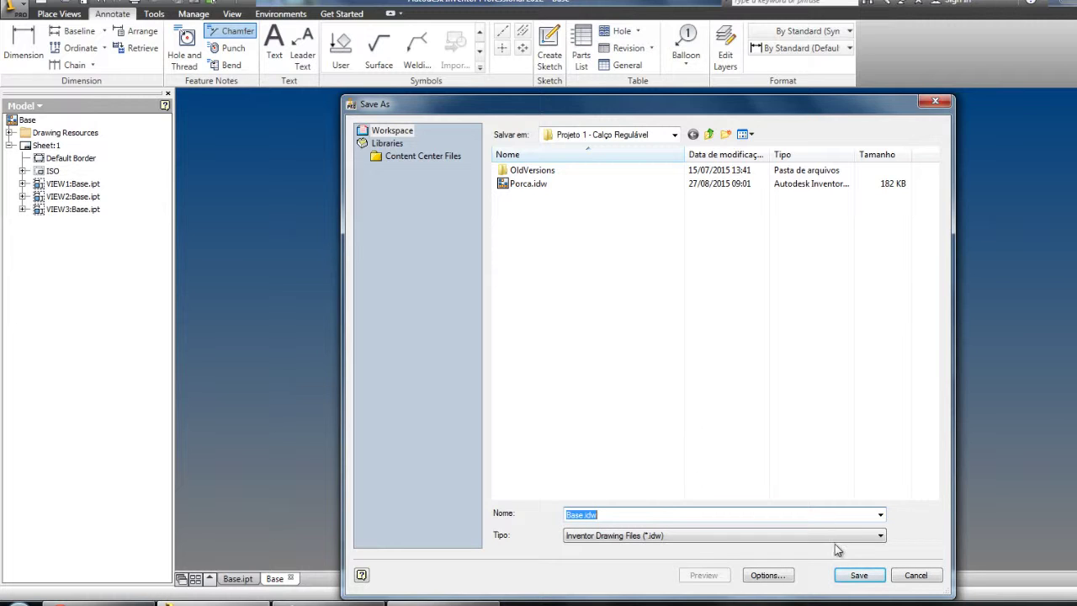
pyautogui.click(859, 577)
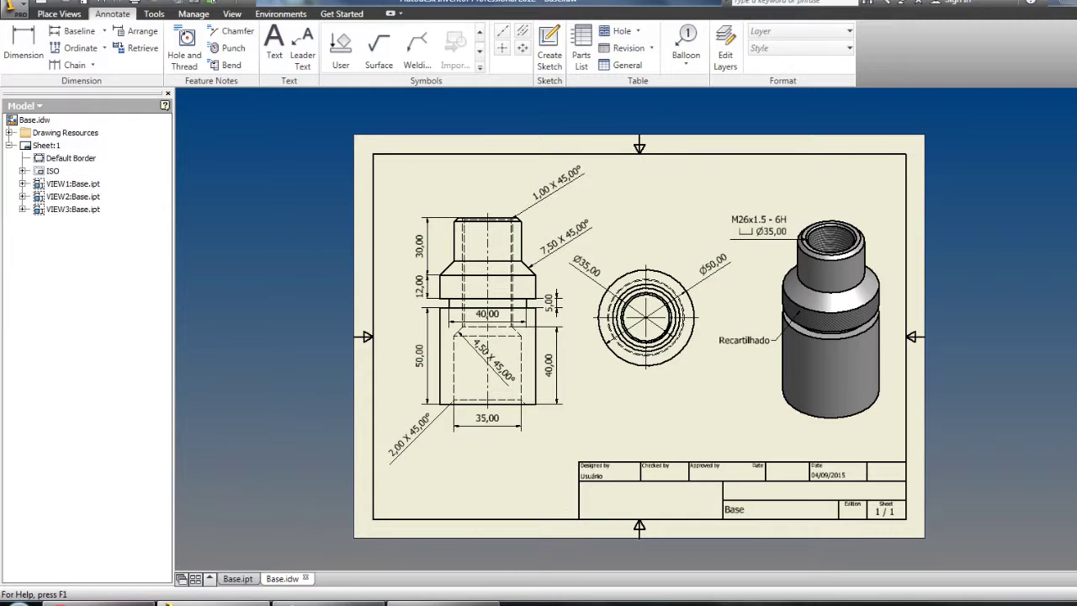
# - Switch to Chrome and view the blog's second reference drawing, "Fuso e Calço", Peça 02
pyautogui.click(59, 602)
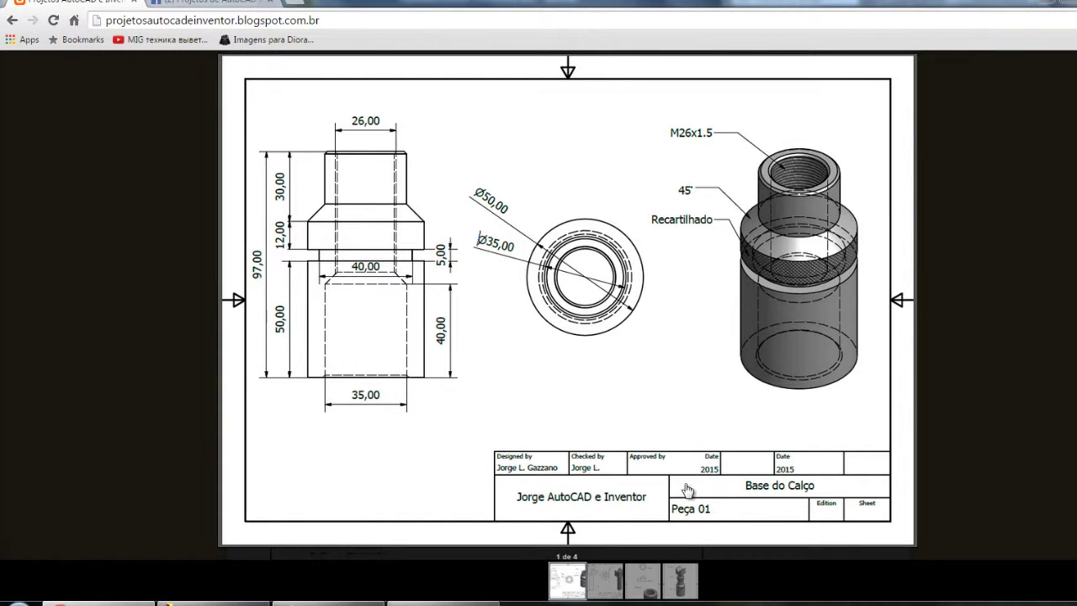
pyautogui.click(611, 588)
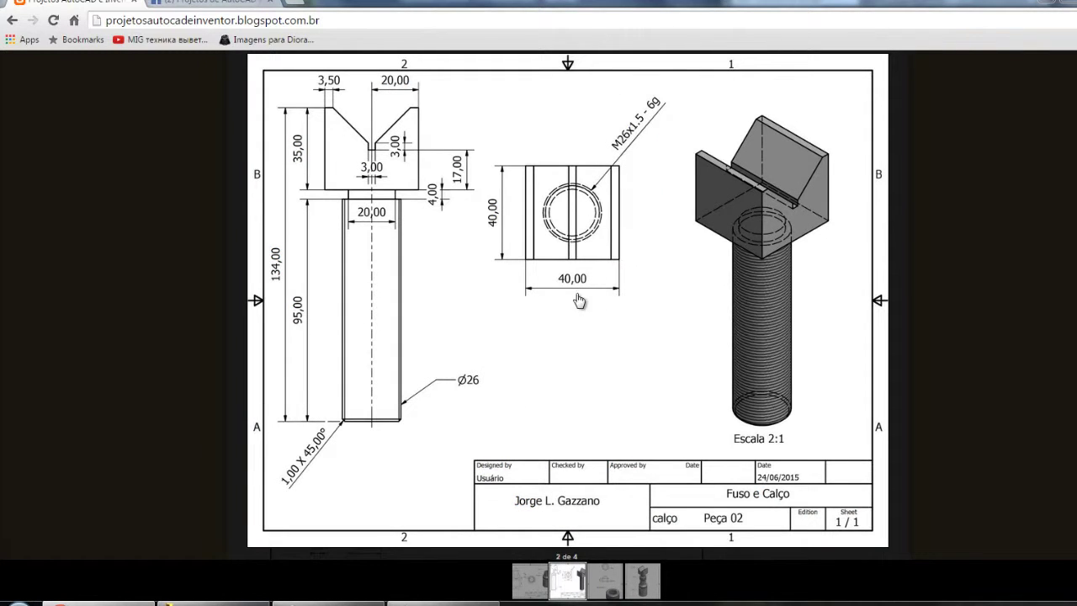